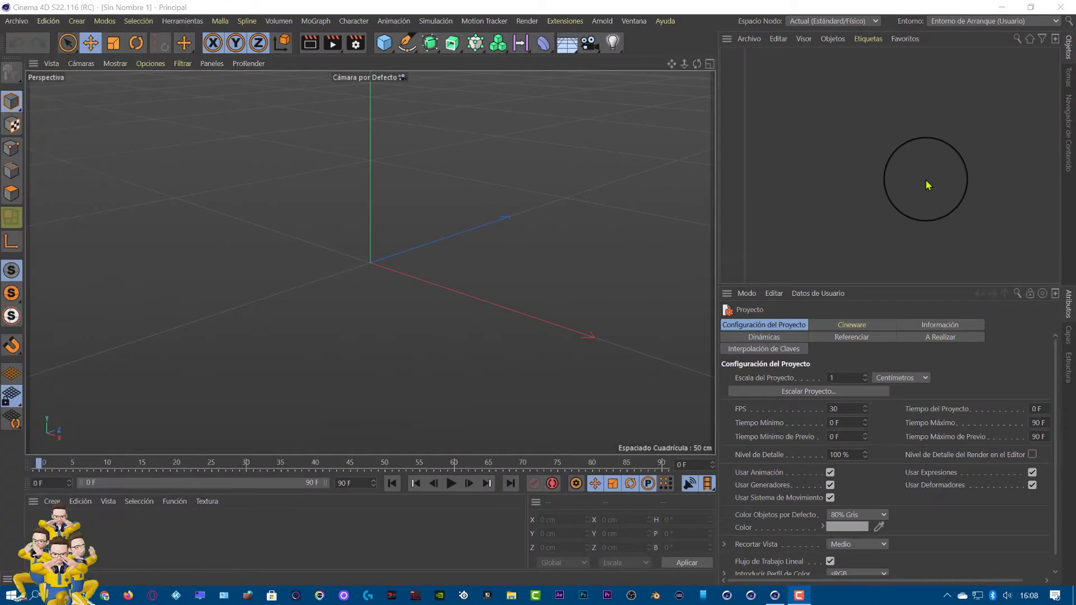
# - Open MARTILLO.obj from Preestablecidos > BUSTOS Y FIGURAS to bring up its OBJ import options
pyautogui.click(1071, 135)
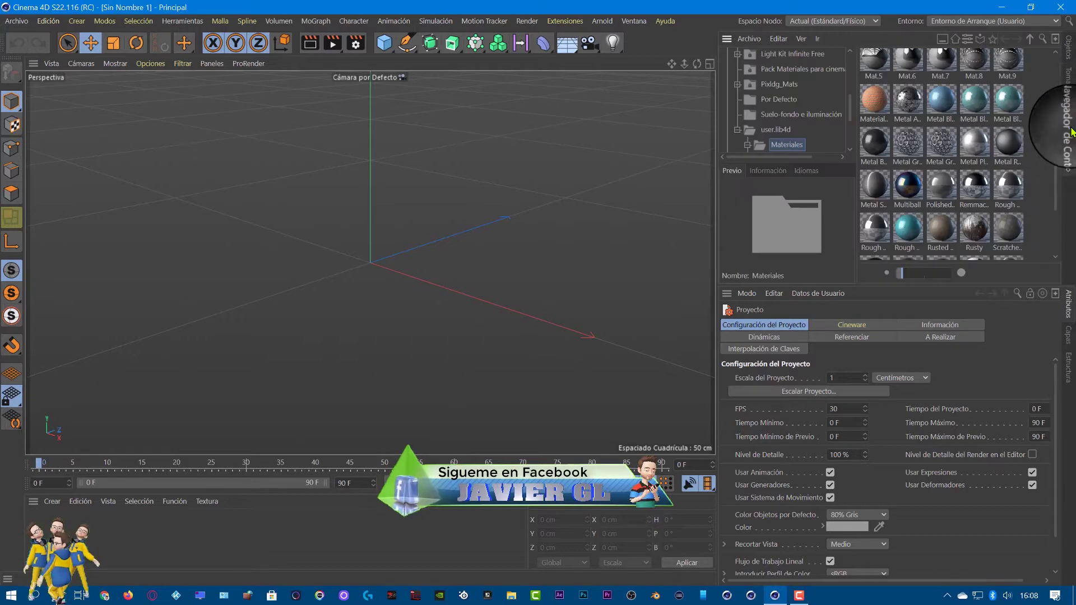
pyautogui.click(966, 45)
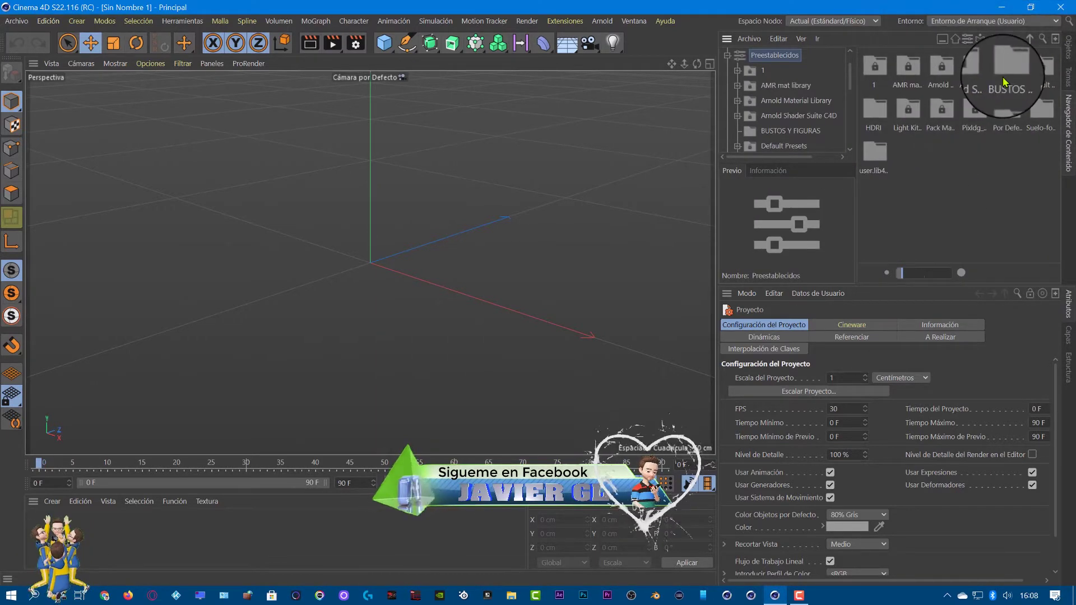
pyautogui.doubleClick(1008, 66)
pyautogui.scroll(-2, 987, 168)
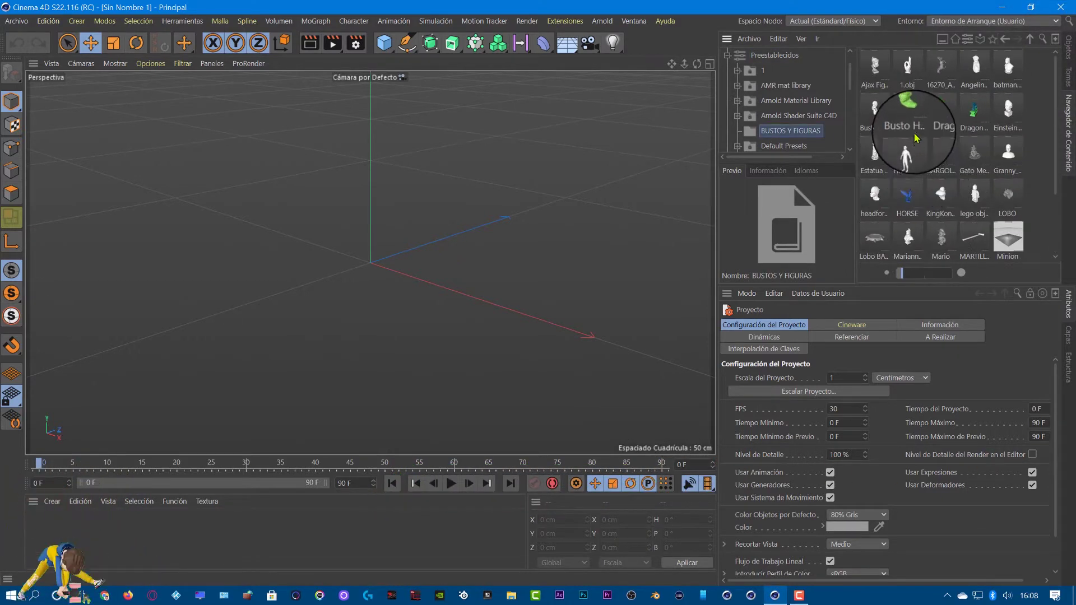
pyautogui.scroll(2, 953, 163)
pyautogui.scroll(-2, 964, 174)
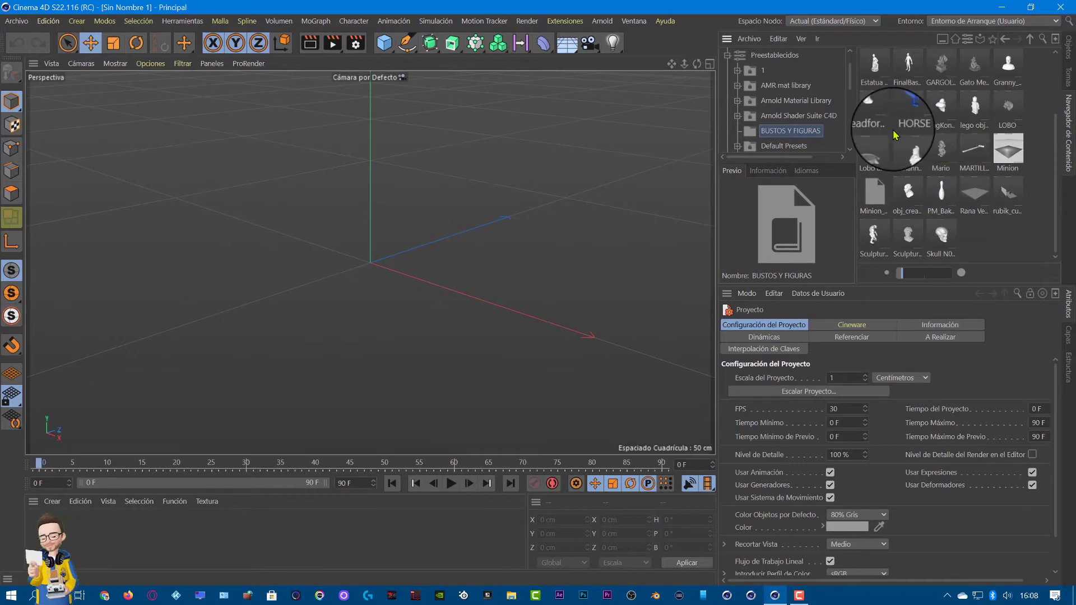
pyautogui.scroll(2, 925, 146)
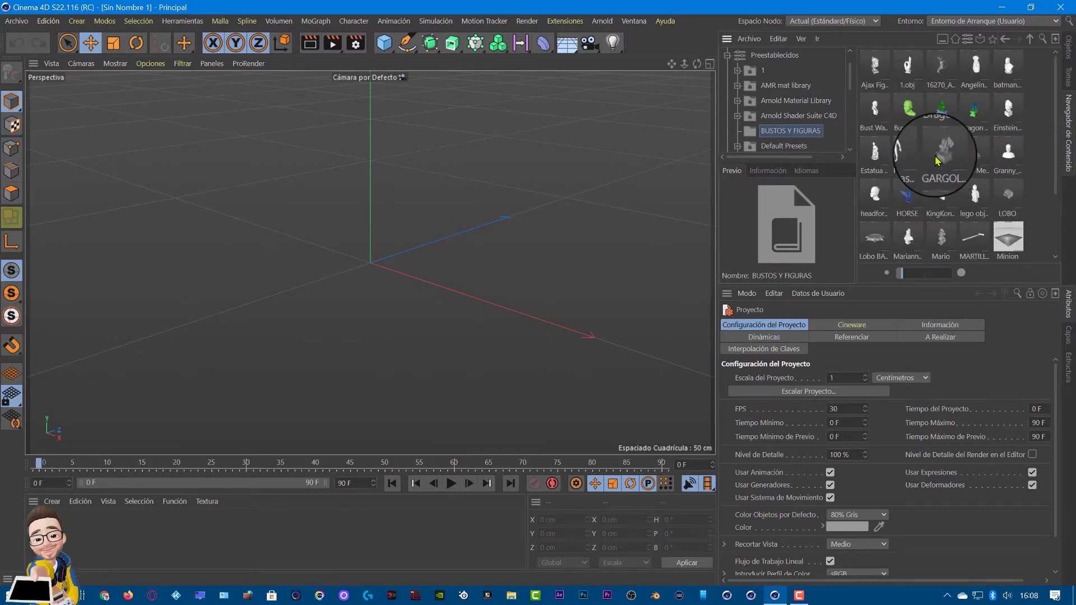
pyautogui.scroll(-2, 986, 146)
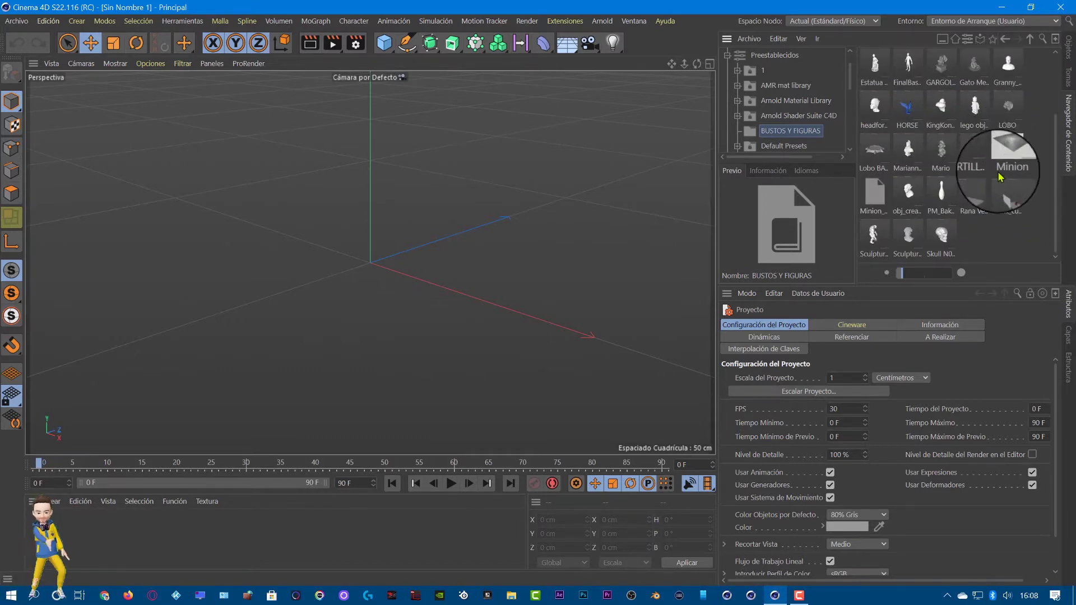
pyautogui.doubleClick(972, 150)
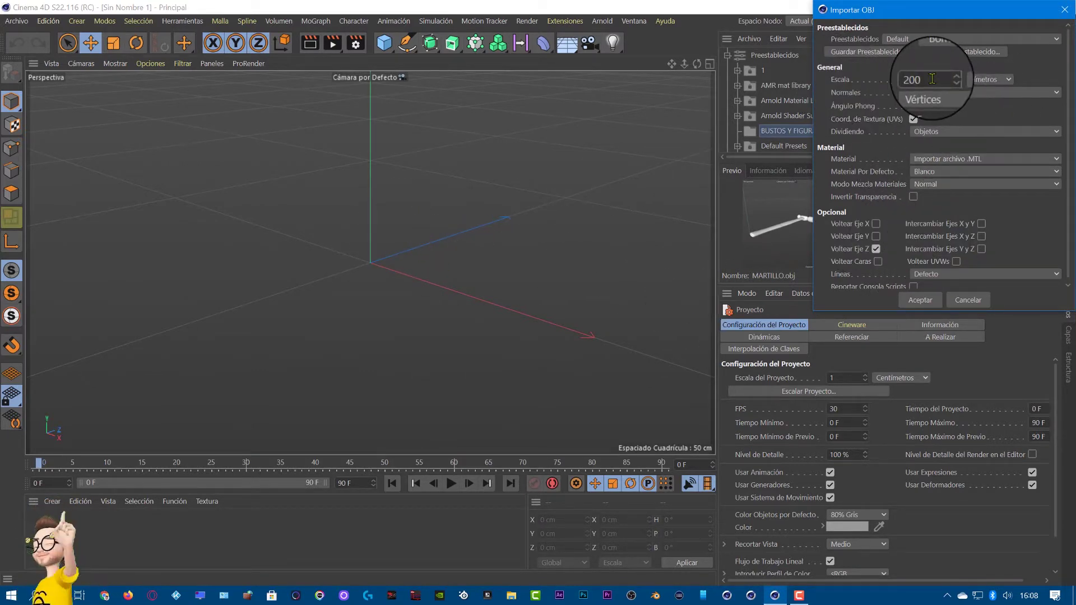
# - Confirm the MARTILLO.obj import and zoom the view out around the hammer
pyautogui.click(921, 301)
pyautogui.scroll(-2, 492, 224)
pyautogui.scroll(-2, 492, 224)
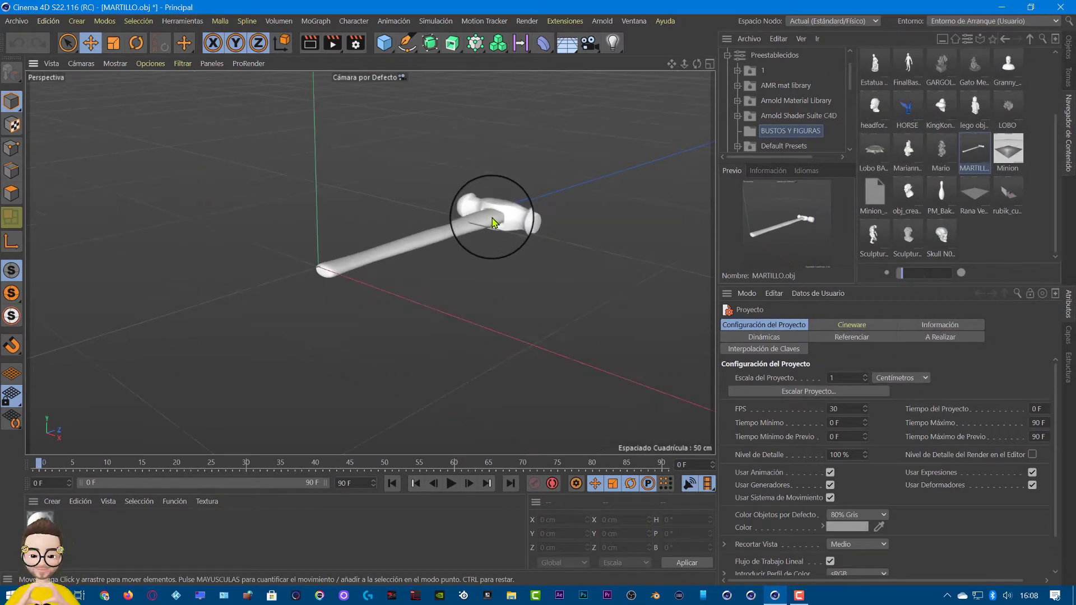
pyautogui.scroll(-2, 492, 221)
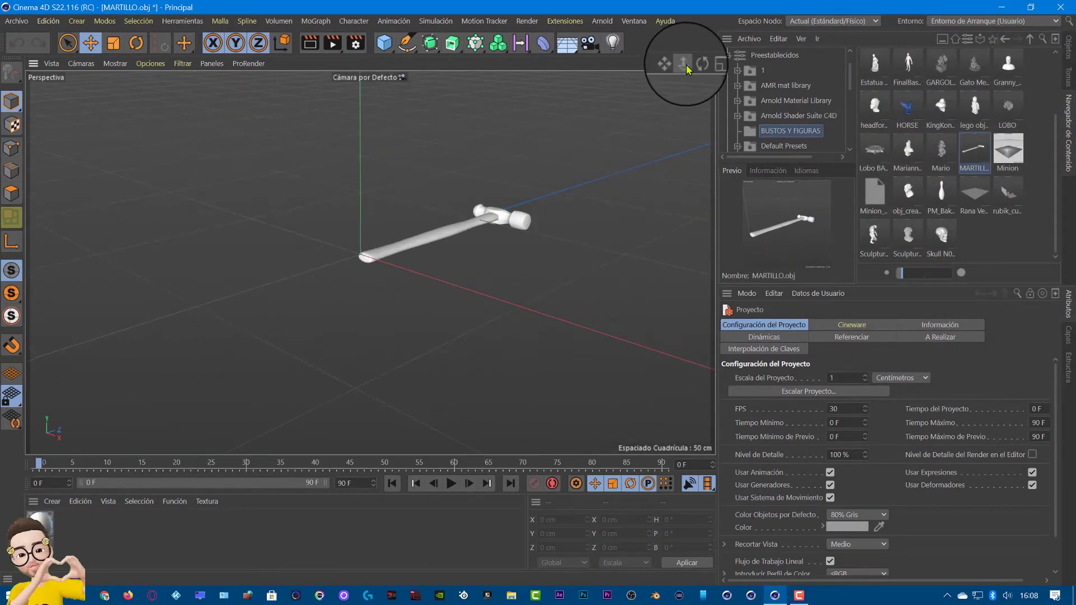
pyautogui.moveTo(684, 63)
pyautogui.mouseDown()
pyautogui.moveTo(520, 402)
pyautogui.moveTo(520, 427)
pyautogui.mouseUp()
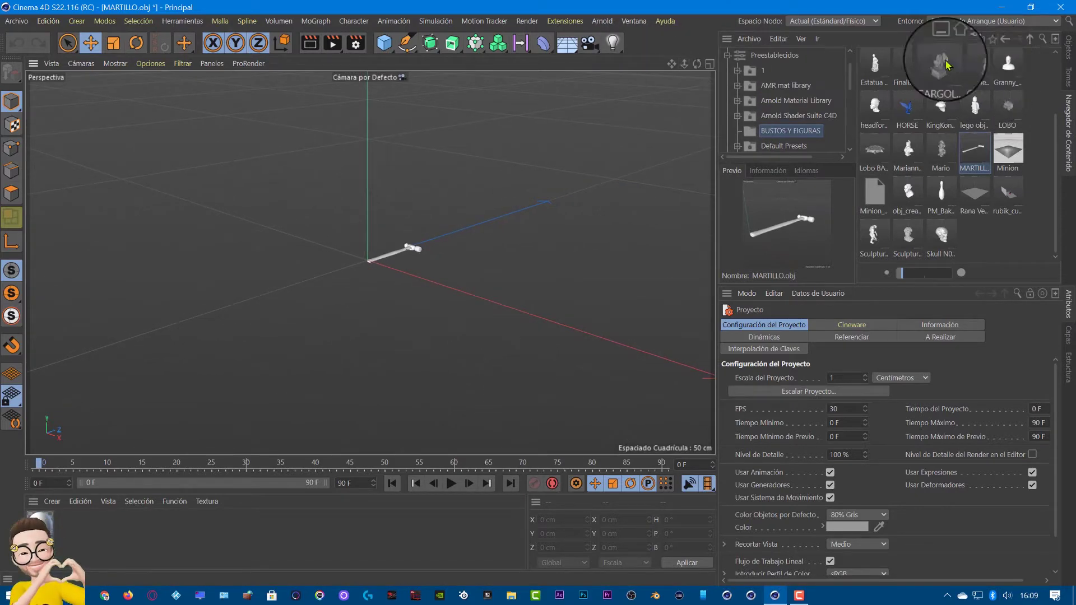
pyautogui.scroll(2, 946, 64)
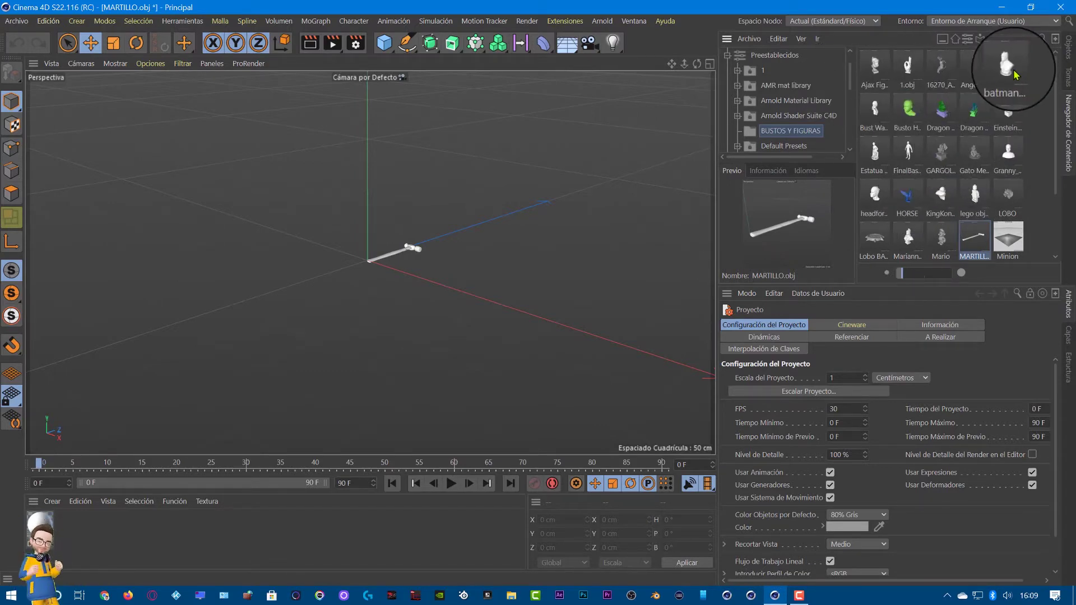
# - Import the batman model into the Object Manager and frame the bust from the front
pyautogui.click(1009, 70)
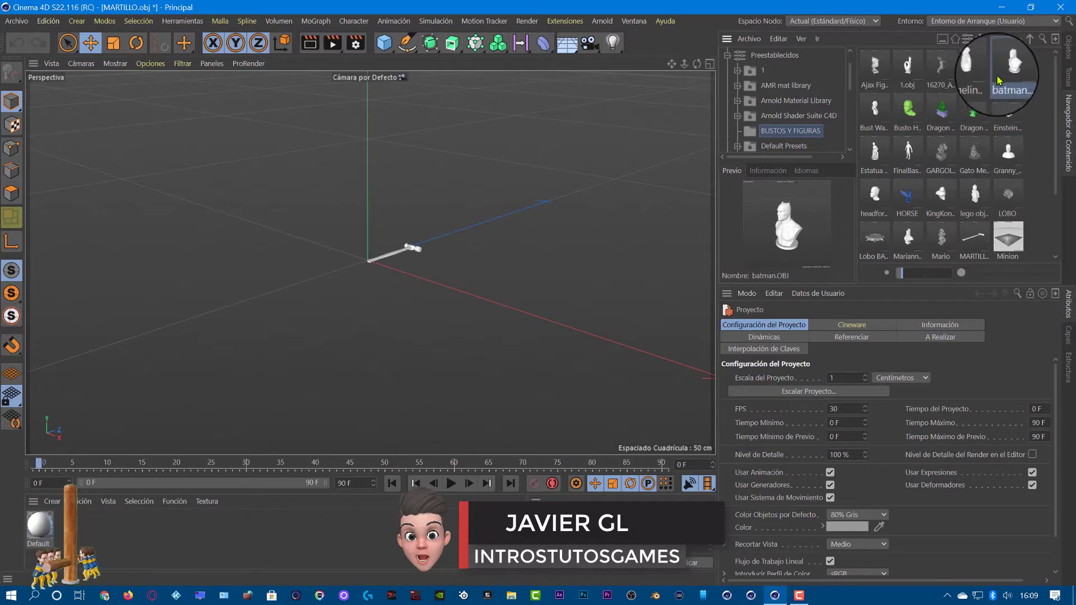
pyautogui.moveTo(1009, 74); pyautogui.dragTo(1071, 50)
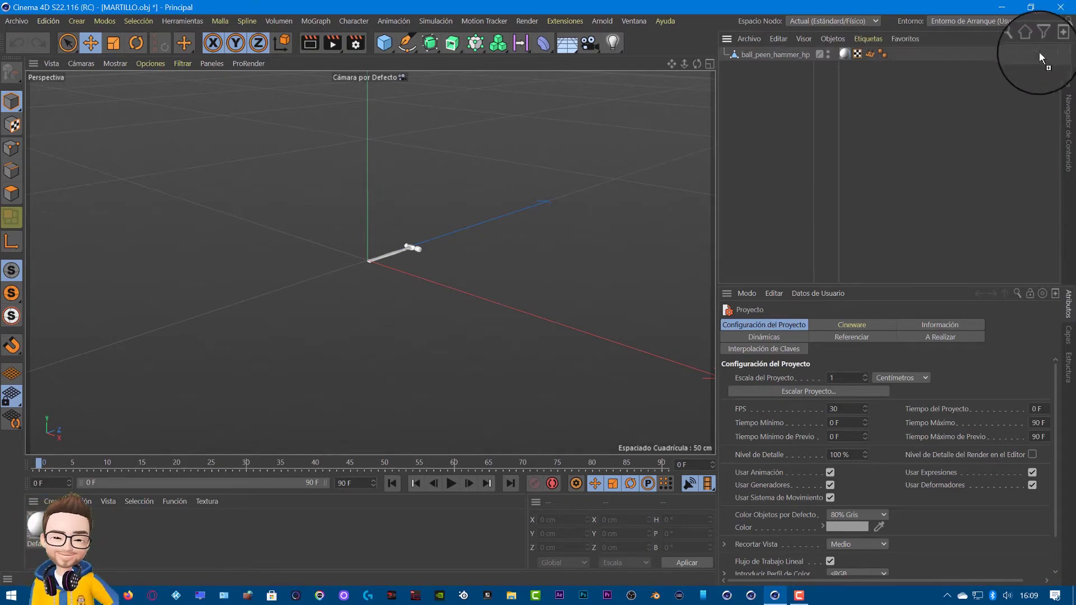
pyautogui.moveTo(1039, 58); pyautogui.dragTo(764, 79)
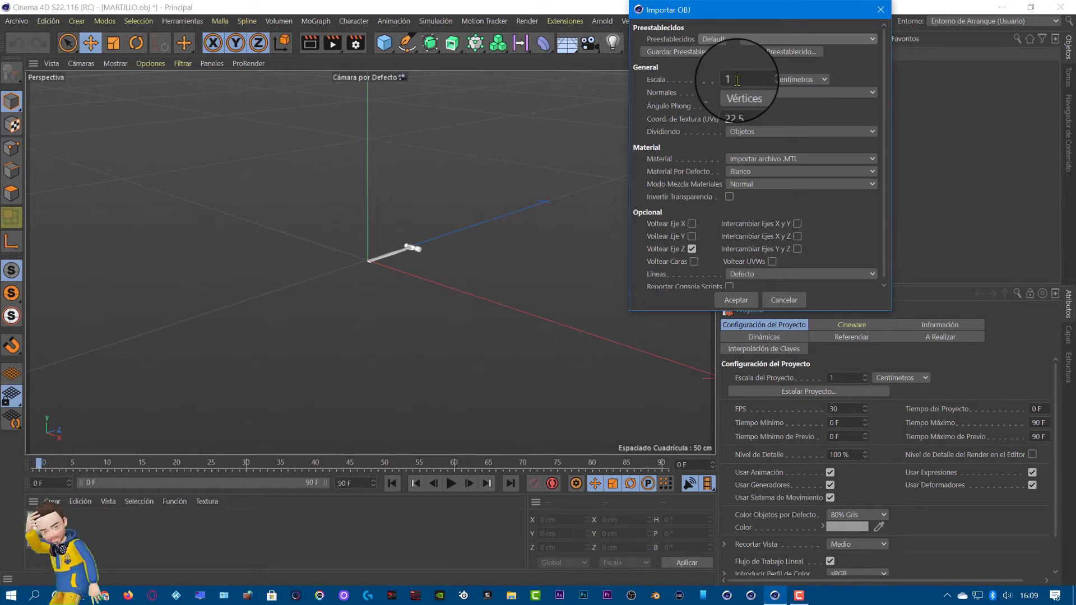
pyautogui.click(736, 300)
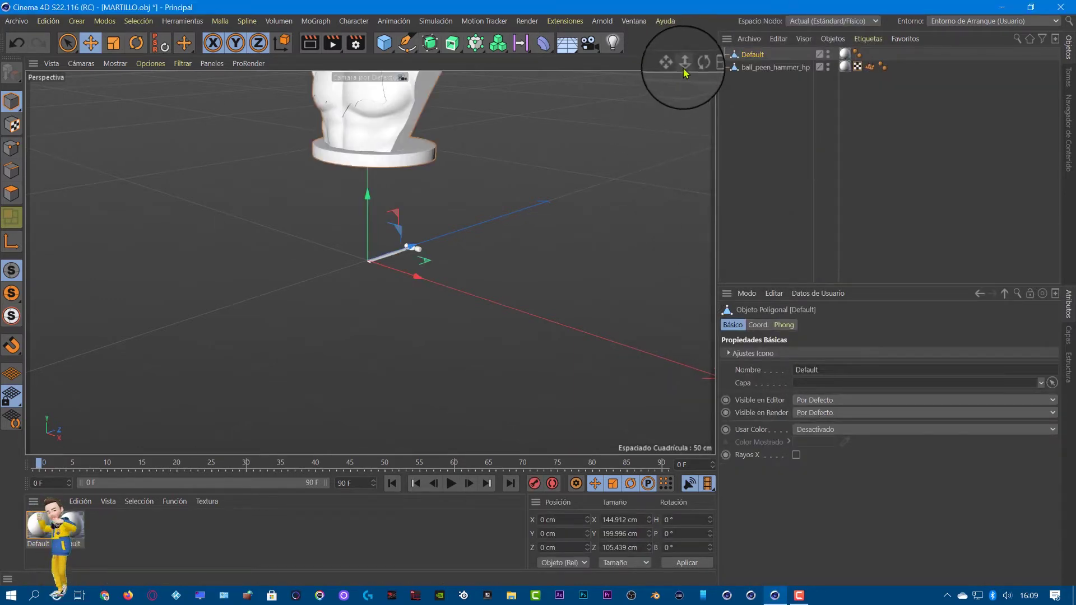
pyautogui.moveTo(685, 72)
pyautogui.mouseDown()
pyautogui.moveTo(534, 321)
pyautogui.moveTo(537, 394)
pyautogui.mouseUp()
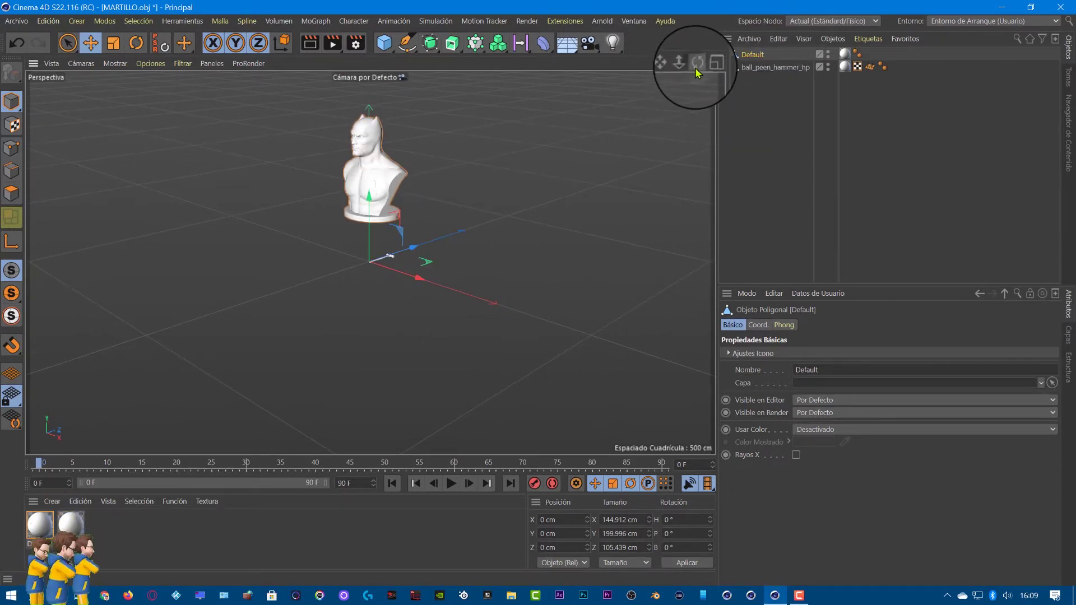
pyautogui.moveTo(697, 63)
pyautogui.mouseDown()
pyautogui.moveTo(553, 288)
pyautogui.moveTo(598, 284)
pyautogui.mouseUp()
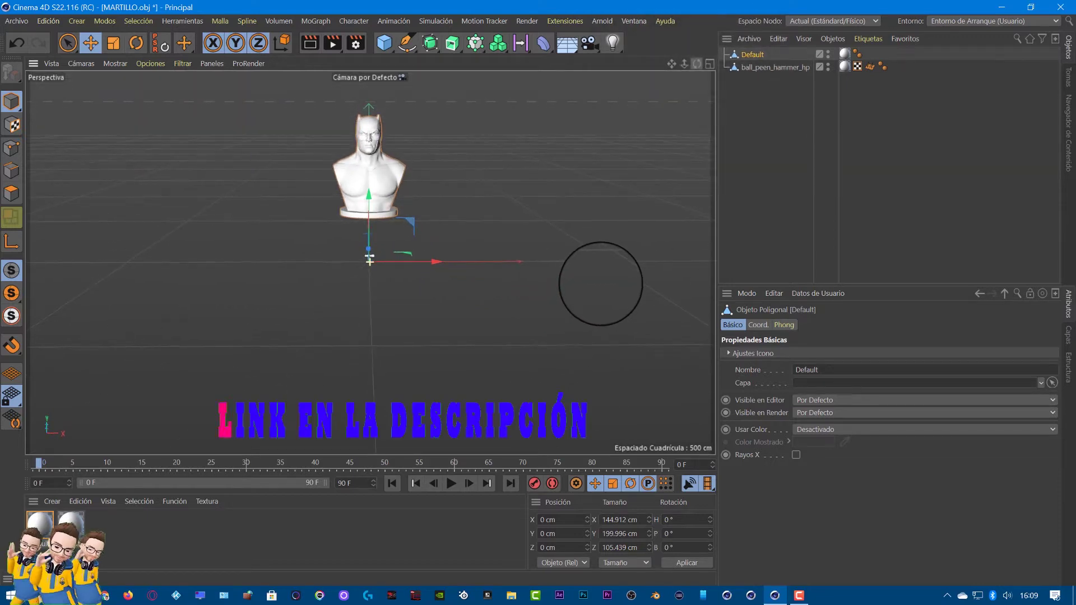
# - Rename the hammer object to Martillo and the Default bust object to Batman
pyautogui.doubleClick(757, 68)
pyautogui.write('Martillo')
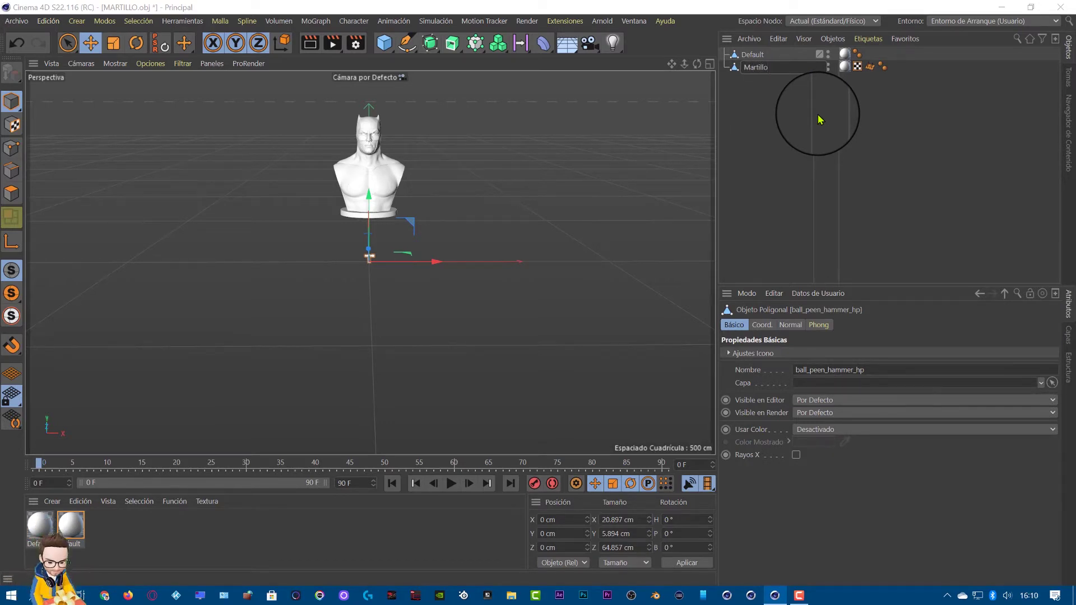
pyautogui.press('Return')
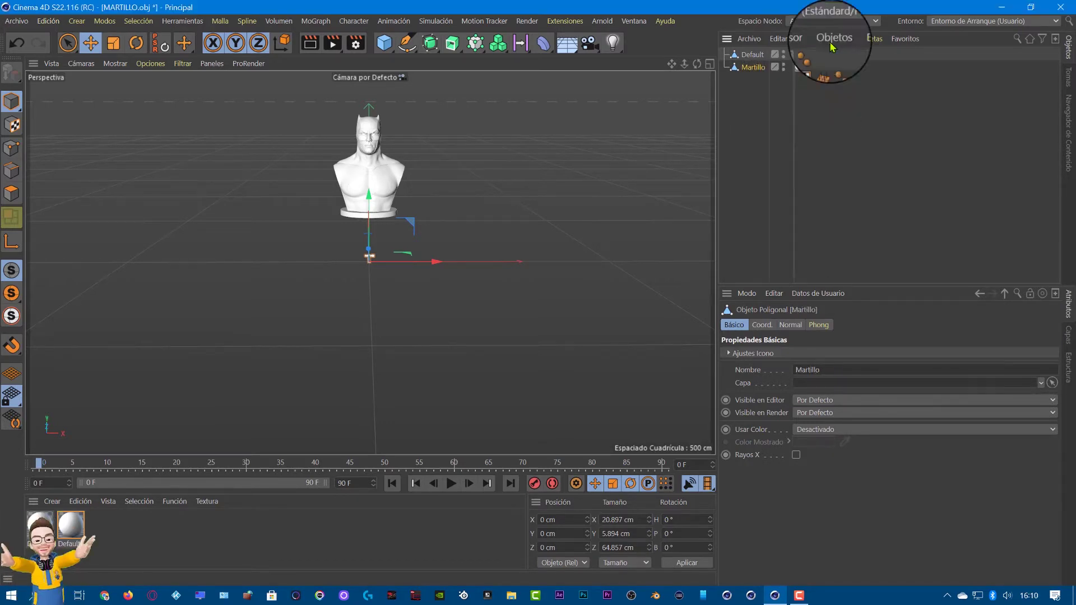
pyautogui.doubleClick(754, 55)
pyautogui.write('Batman')
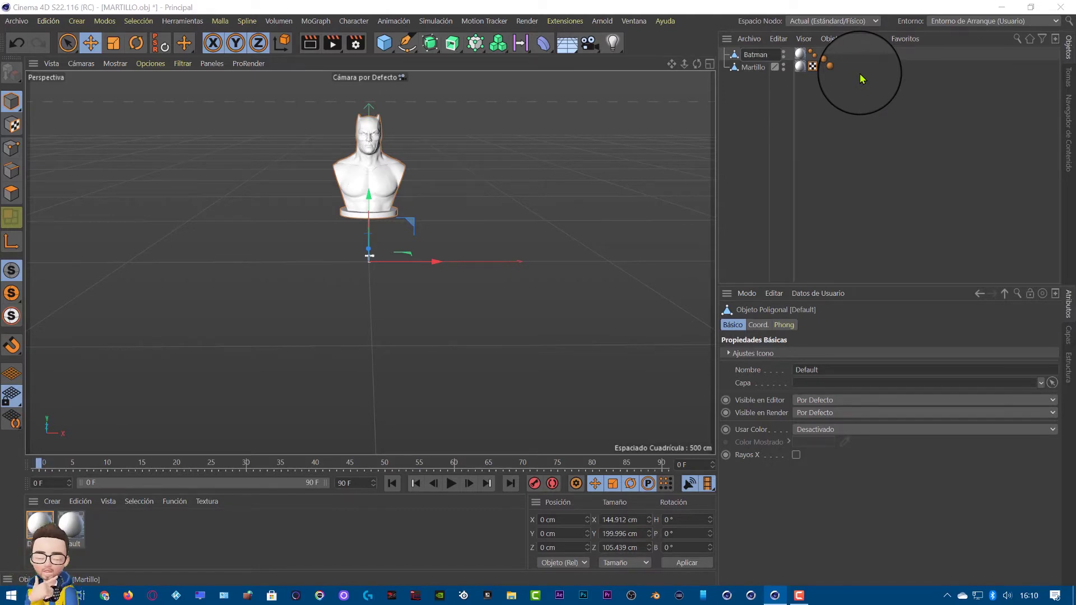
pyautogui.press('Return')
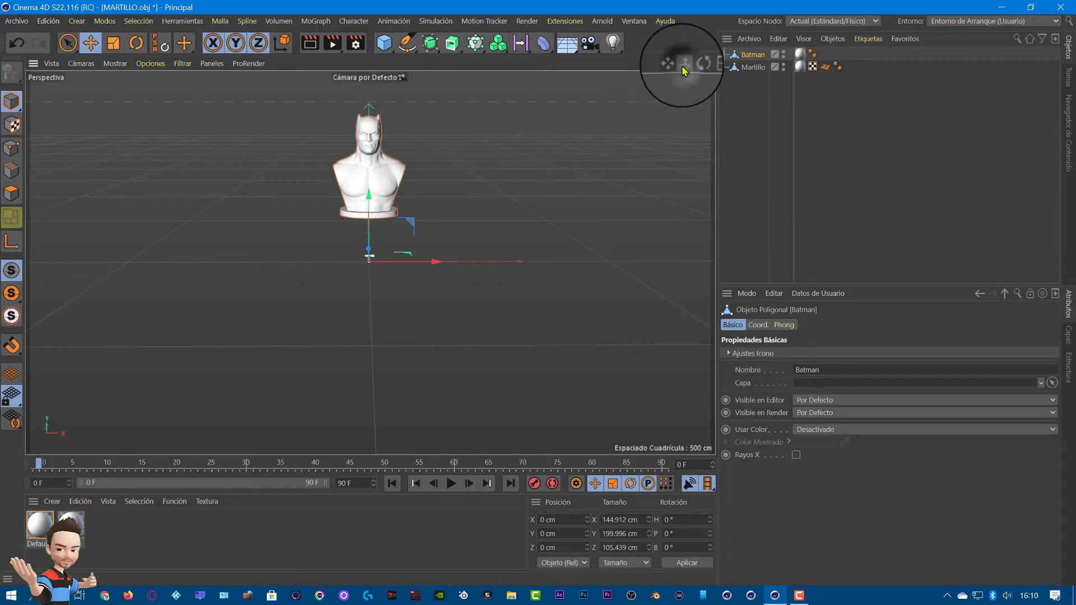
# - Scale the hammer up to about 185%
pyautogui.moveTo(684, 70); pyautogui.dragTo(553, 221)
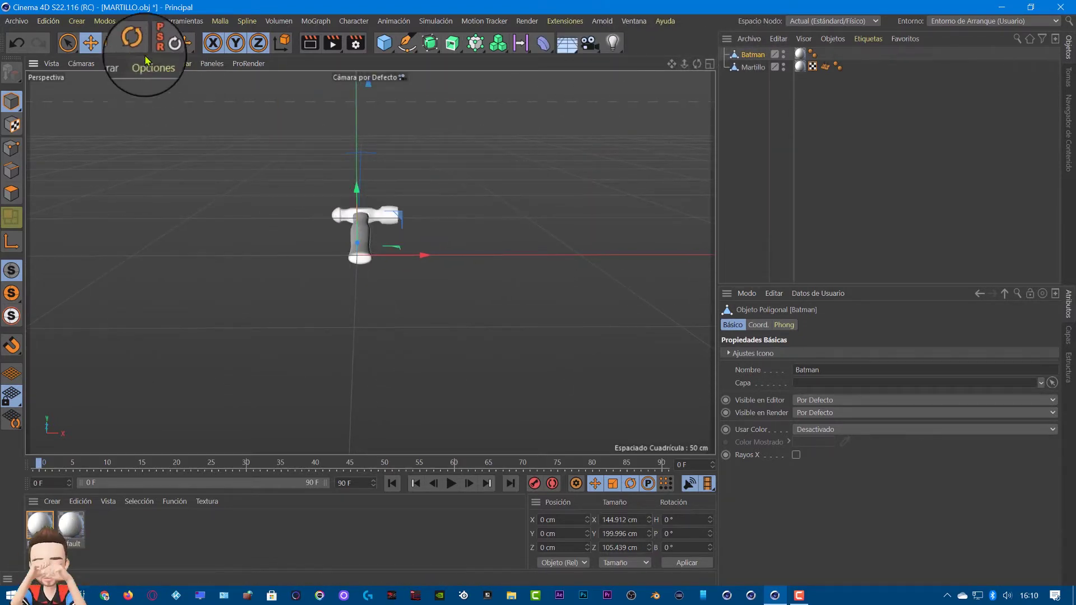
pyautogui.click(114, 50)
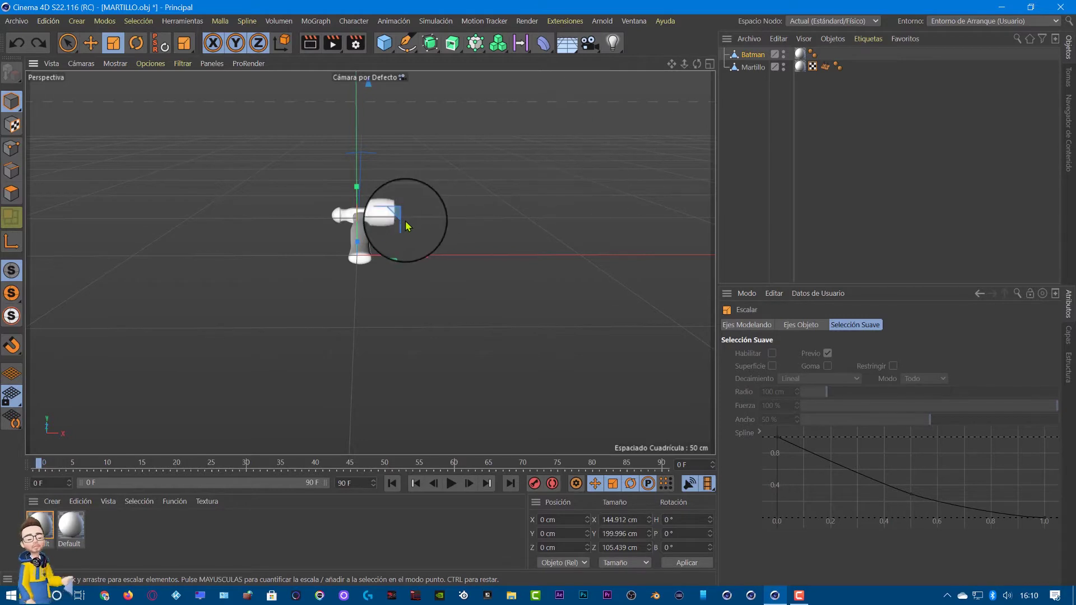
pyautogui.moveTo(428, 192); pyautogui.dragTo(438, 185)
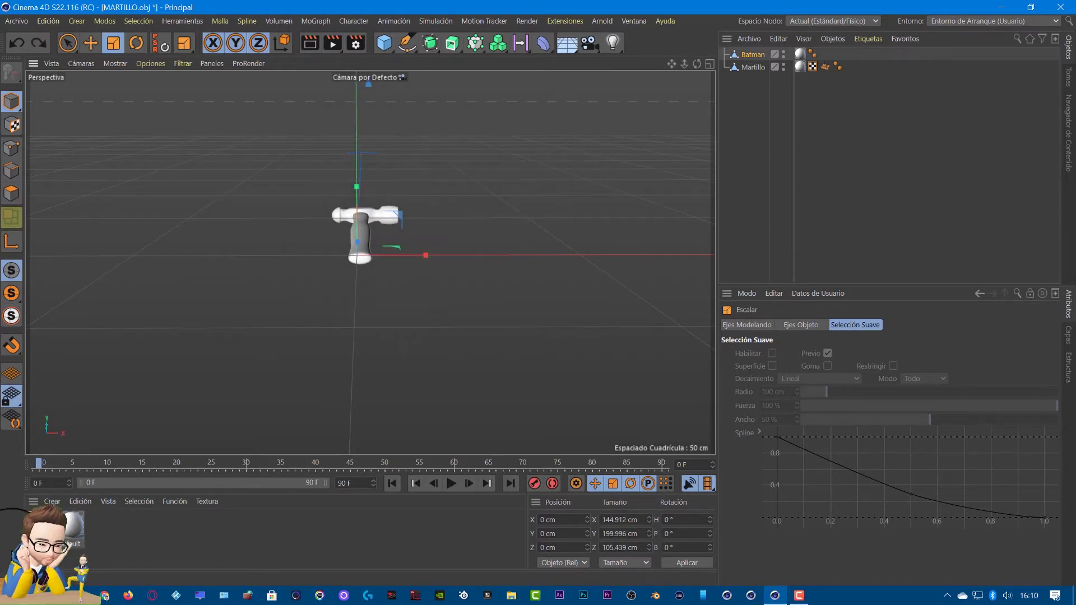
pyautogui.moveTo(426, 208); pyautogui.dragTo(517, 152)
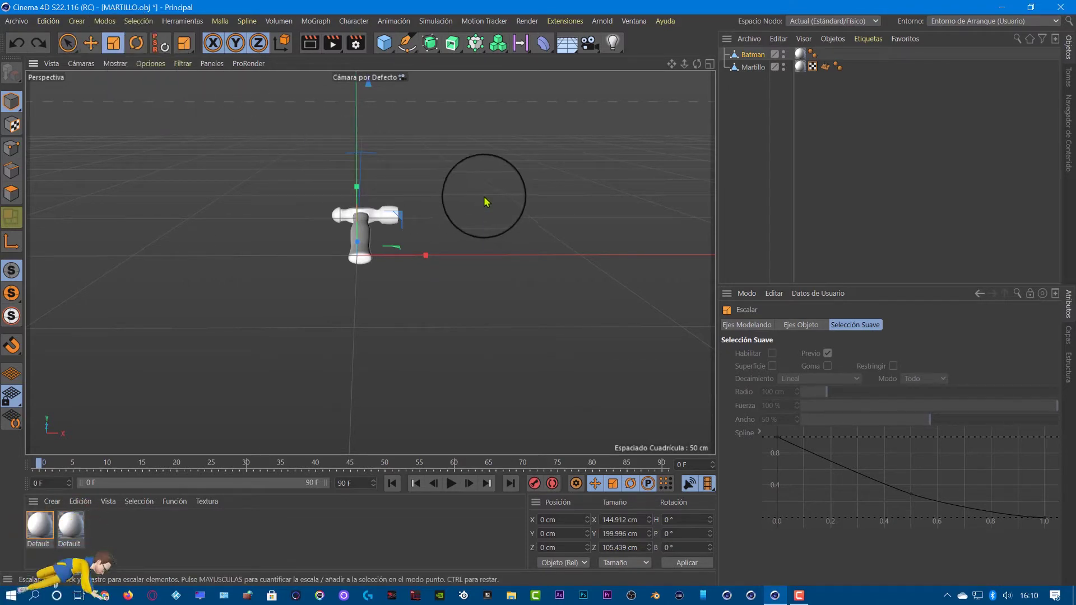
pyautogui.click(753, 67)
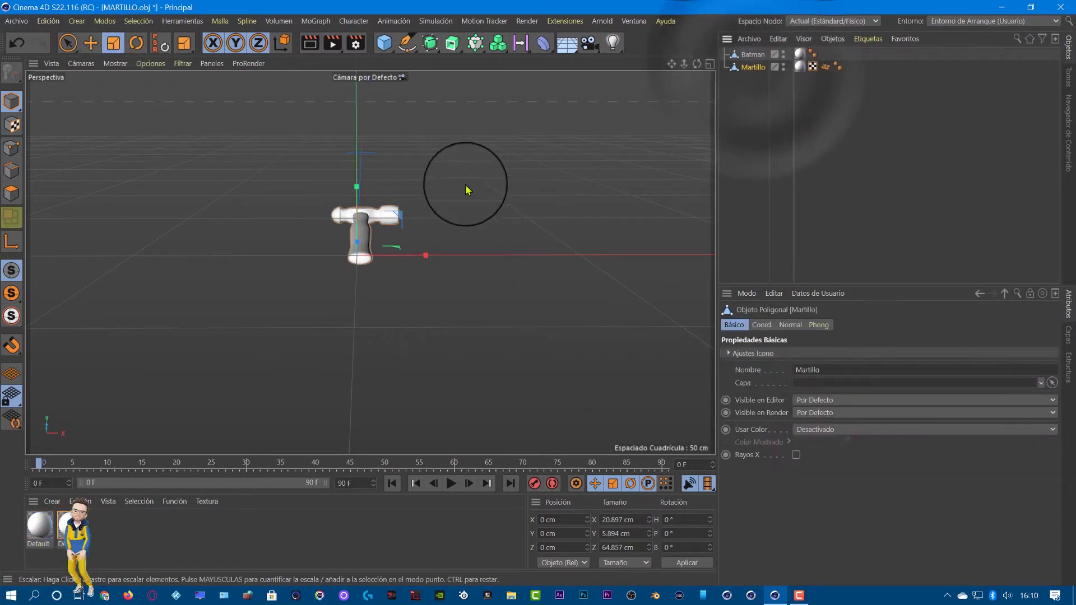
pyautogui.moveTo(421, 205)
pyautogui.mouseDown()
pyautogui.moveTo(510, 136)
pyautogui.moveTo(406, 248)
pyautogui.moveTo(372, 225)
pyautogui.moveTo(653, 92)
pyautogui.mouseUp()
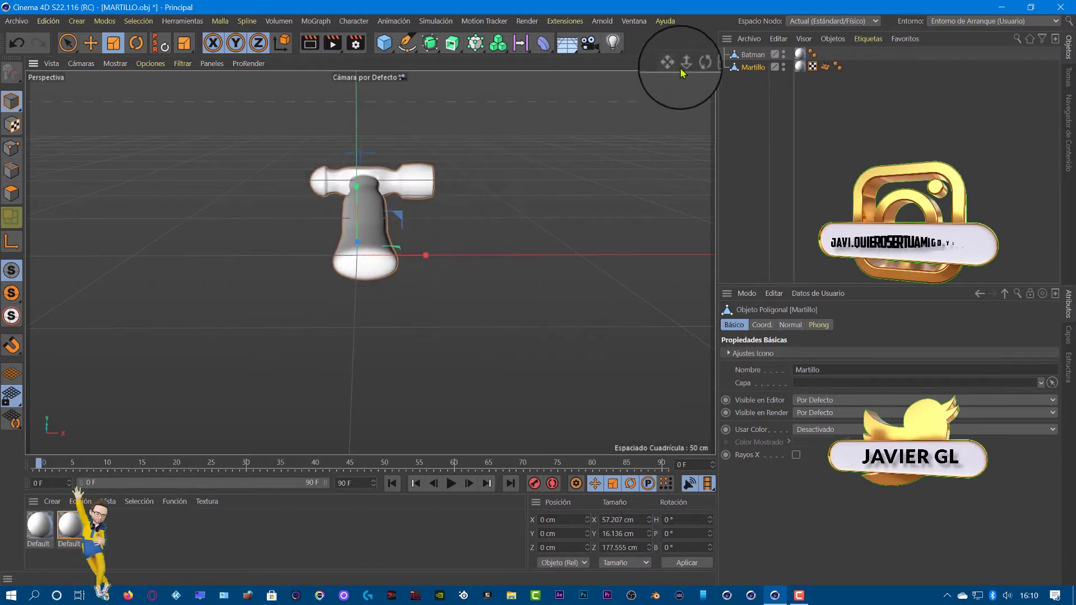
pyautogui.scroll(-5, 536, 314)
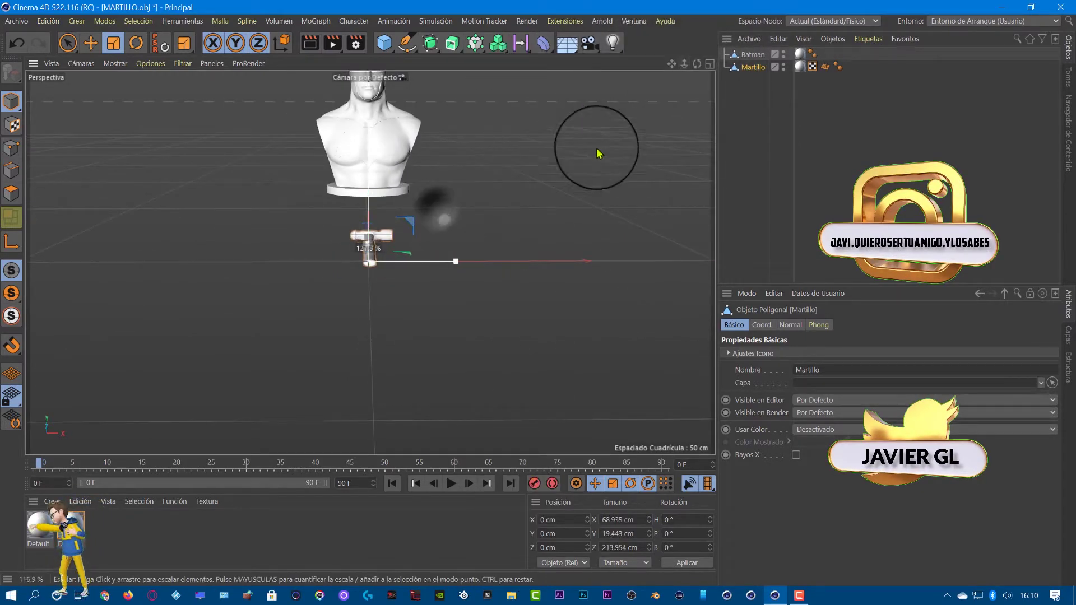
pyautogui.moveTo(429, 197)
pyautogui.mouseDown()
pyautogui.moveTo(432, 221)
pyautogui.moveTo(478, 209)
pyautogui.mouseUp()
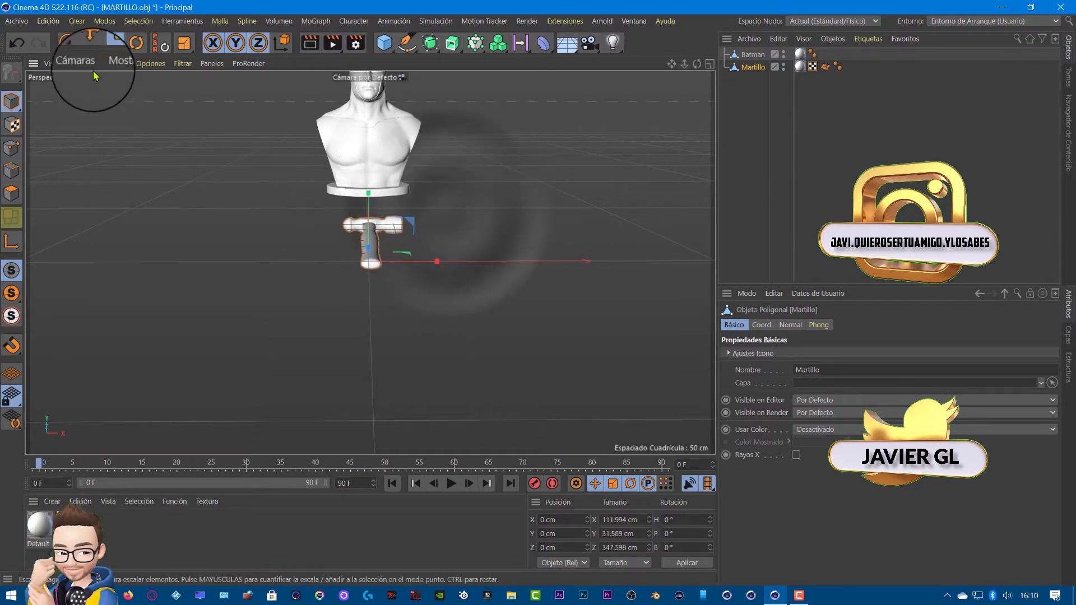
# - Rotate the hammer about 90 degrees so it lies horizontally
pyautogui.click(90, 43)
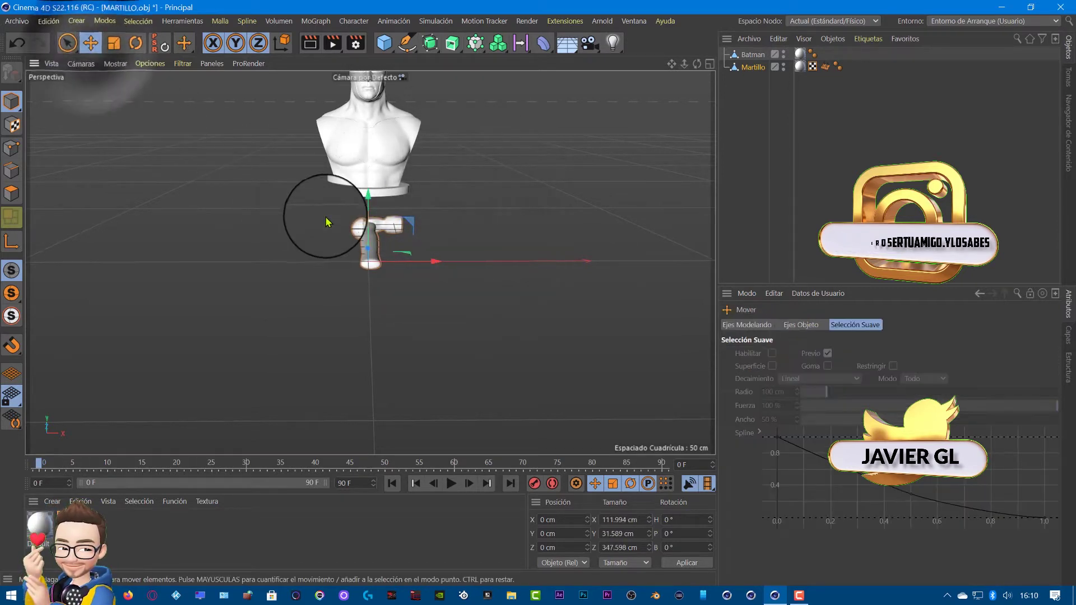
pyautogui.click(136, 42)
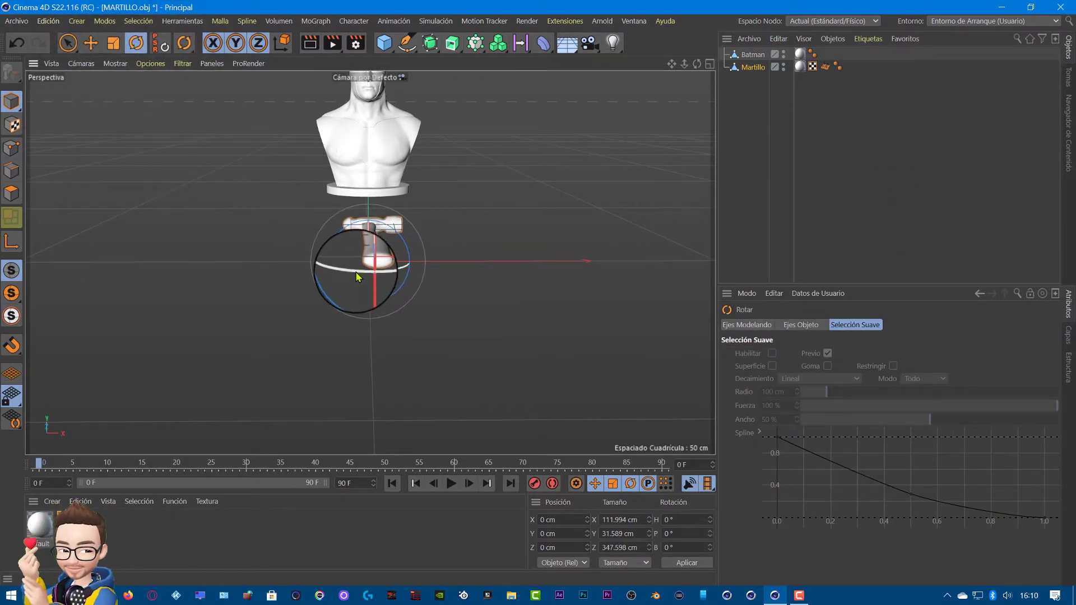
pyautogui.moveTo(356, 277)
pyautogui.mouseDown()
pyautogui.moveTo(399, 270)
pyautogui.moveTo(369, 279)
pyautogui.moveTo(360, 260)
pyautogui.moveTo(393, 158)
pyautogui.mouseUp()
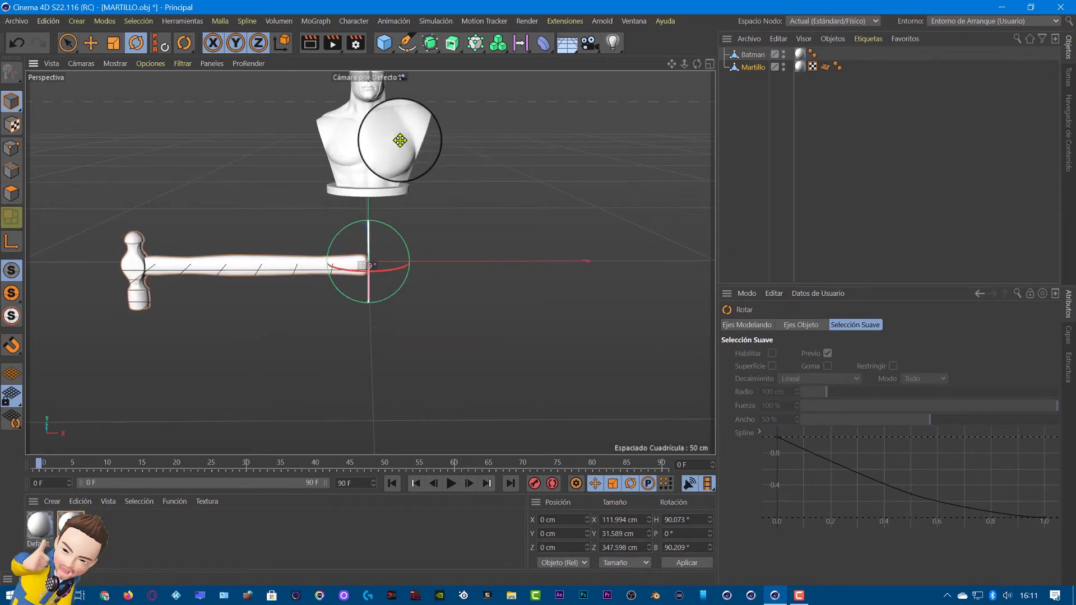
pyautogui.click(90, 42)
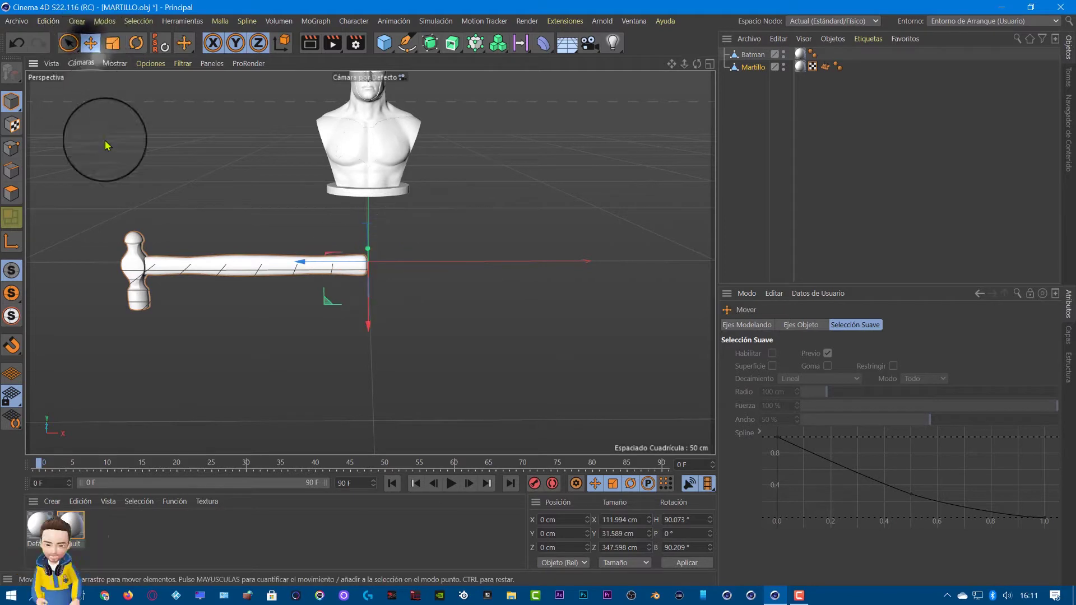
# - Move the hammer up above the bust, orbiting to check its placement
pyautogui.moveTo(369, 327); pyautogui.dragTo(393, 188)
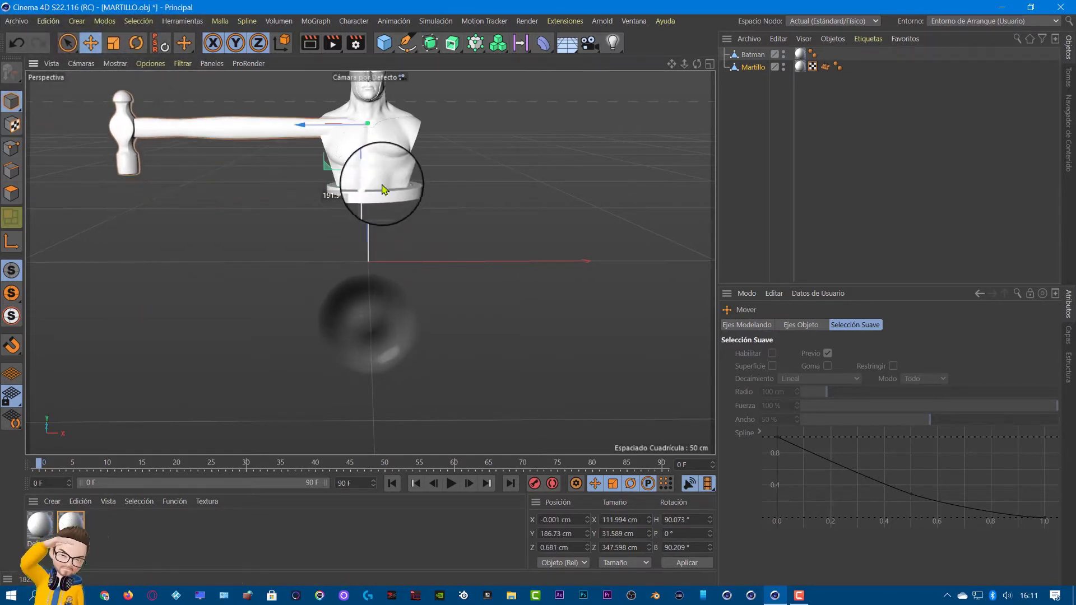
pyautogui.keyDown('alt'); pyautogui.moveTo(554, 314); pyautogui.dragTo(518, 412, button='middle'); pyautogui.keyUp('alt')
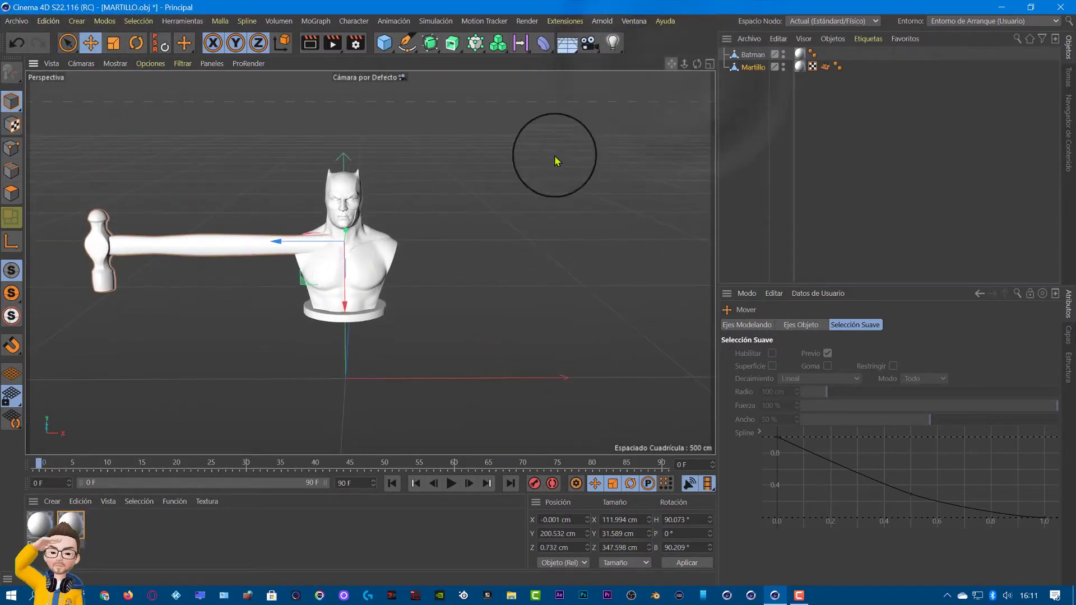
pyautogui.moveTo(342, 308); pyautogui.dragTo(531, 149)
pyautogui.moveTo(530, 297)
pyautogui.keyDown('alt'); pyautogui.mouseDown()
pyautogui.moveTo(390, 321)
pyautogui.moveTo(409, 295)
pyautogui.mouseUp(); pyautogui.keyUp('alt')
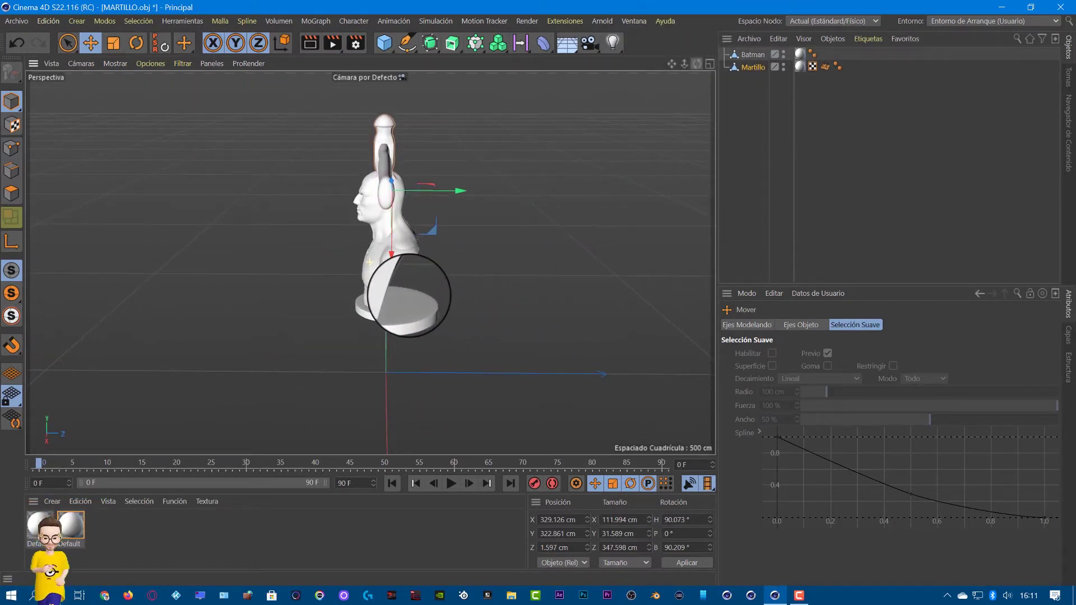
pyautogui.moveTo(410, 296)
pyautogui.keyDown('alt'); pyautogui.mouseDown()
pyautogui.moveTo(493, 276)
pyautogui.moveTo(529, 289)
pyautogui.mouseUp(); pyautogui.keyUp('alt')
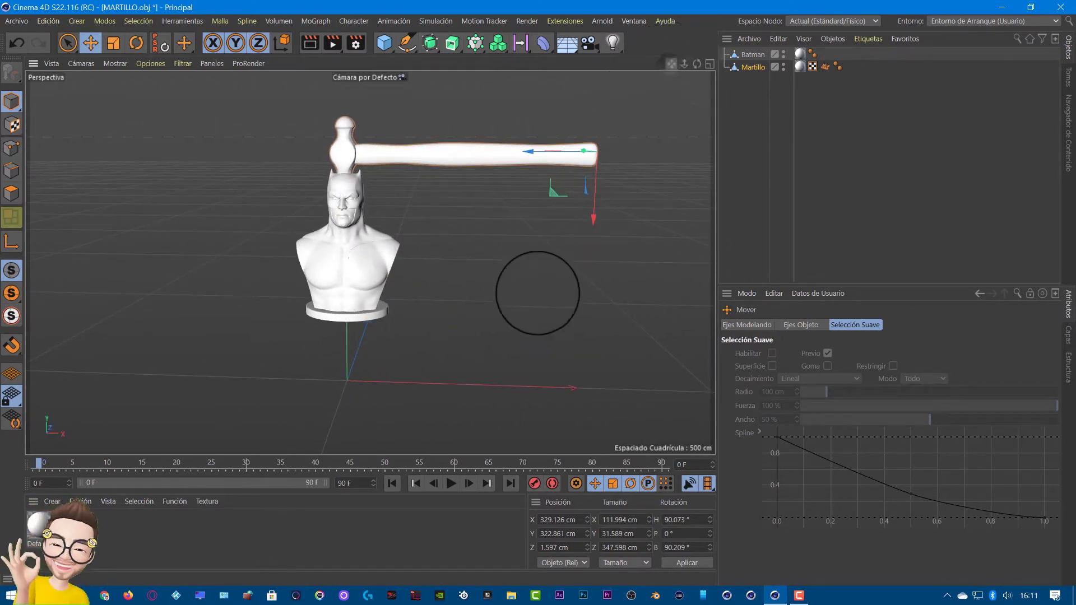
pyautogui.moveTo(697, 64); pyautogui.dragTo(681, 67)
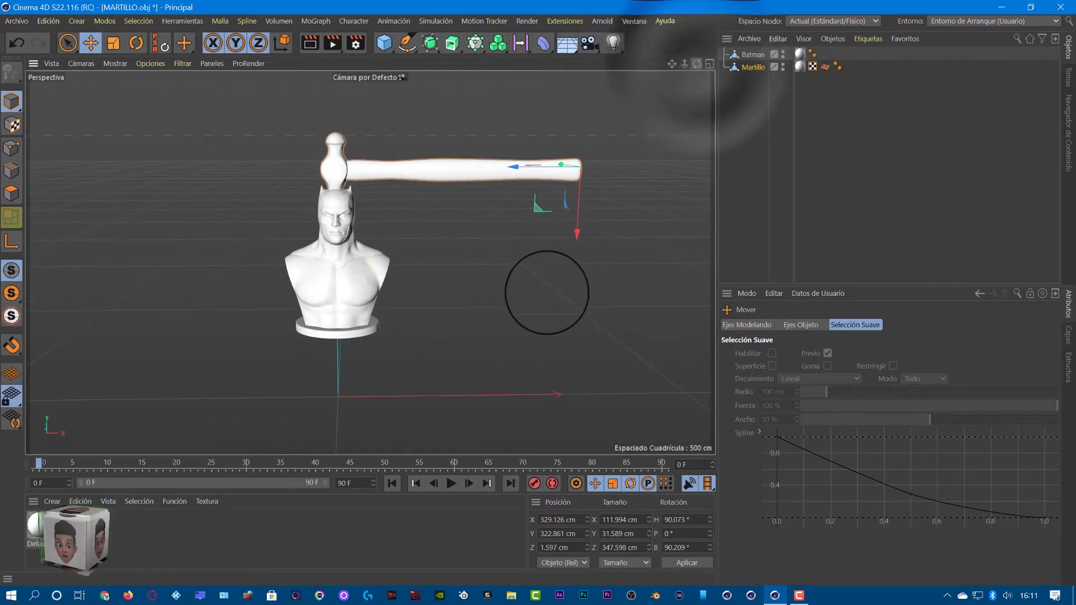
pyautogui.moveTo(577, 231); pyautogui.dragTo(577, 212)
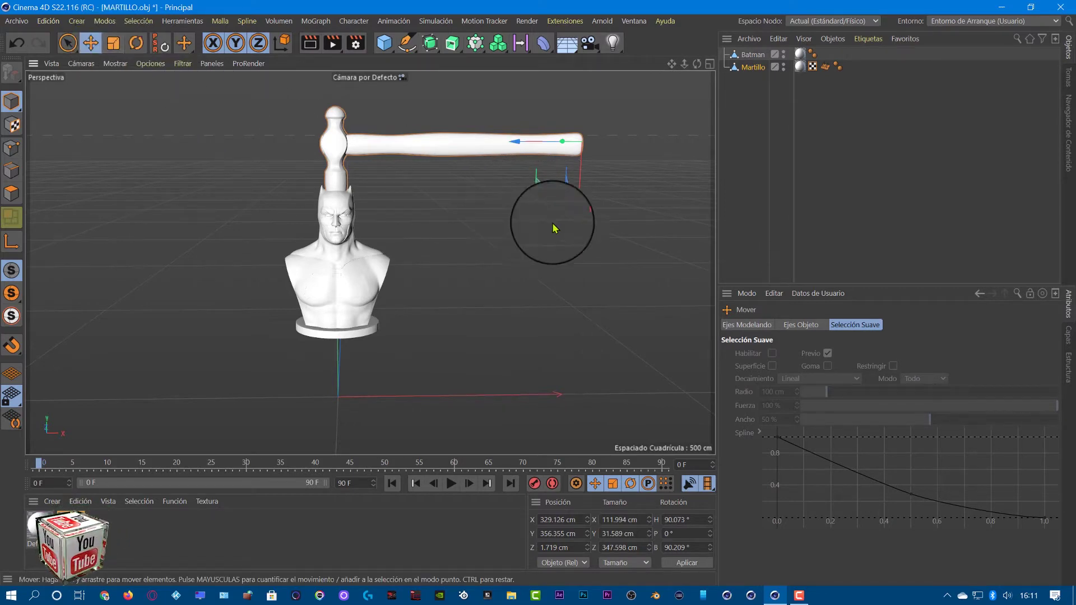
pyautogui.moveTo(520, 235)
pyautogui.mouseDown()
pyautogui.moveTo(517, 215)
pyautogui.moveTo(496, 225)
pyautogui.mouseUp()
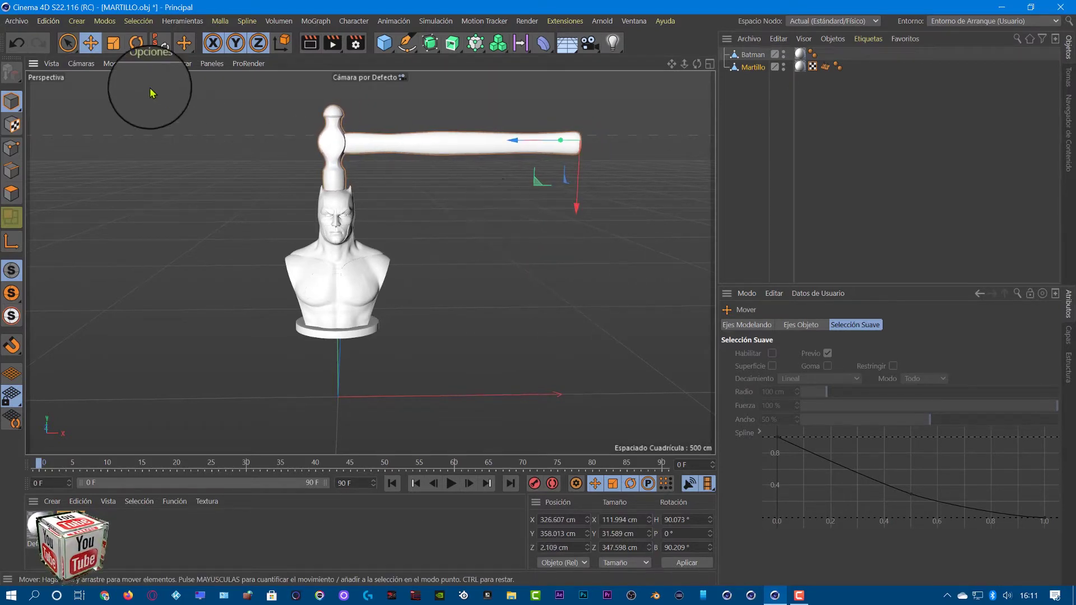
# - Shrink the hammer and settle its head atop Batman's head at Y 341.835 cm
pyautogui.moveTo(511, 221); pyautogui.dragTo(401, 266)
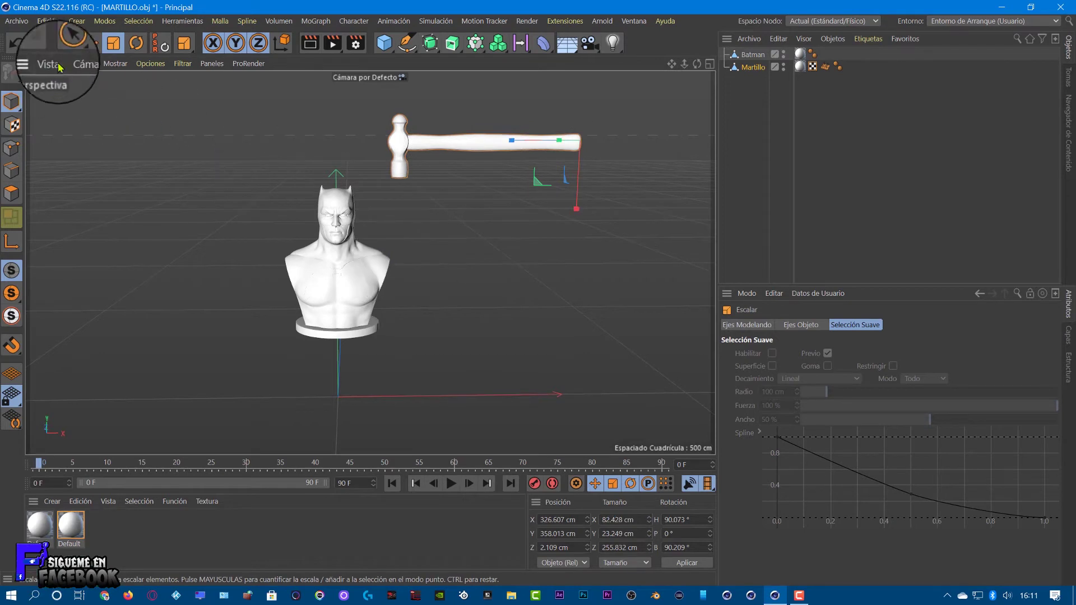
pyautogui.click(90, 42)
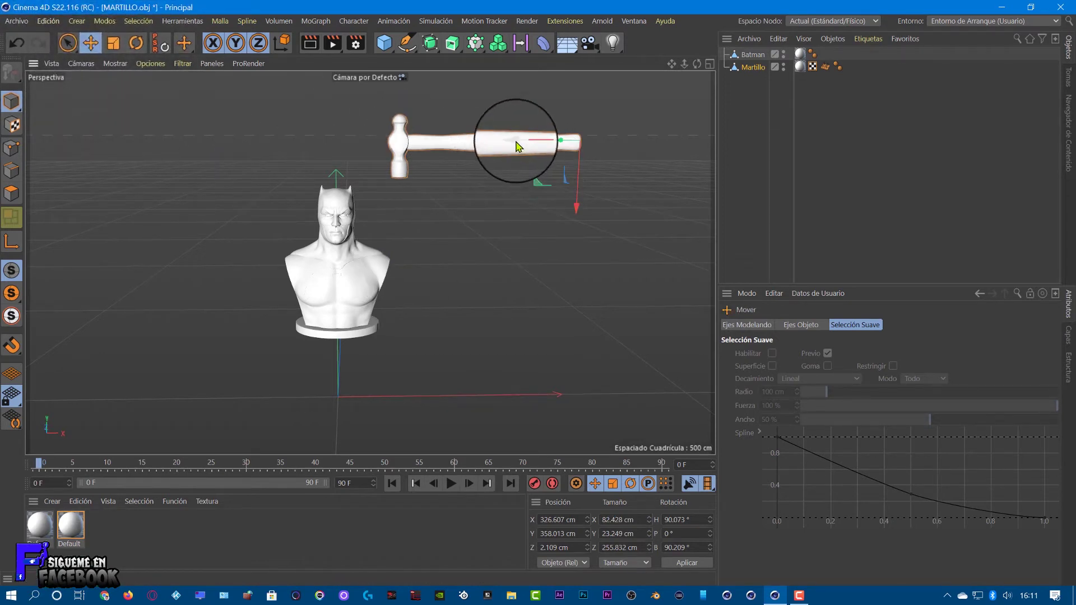
pyautogui.moveTo(493, 146); pyautogui.dragTo(456, 152)
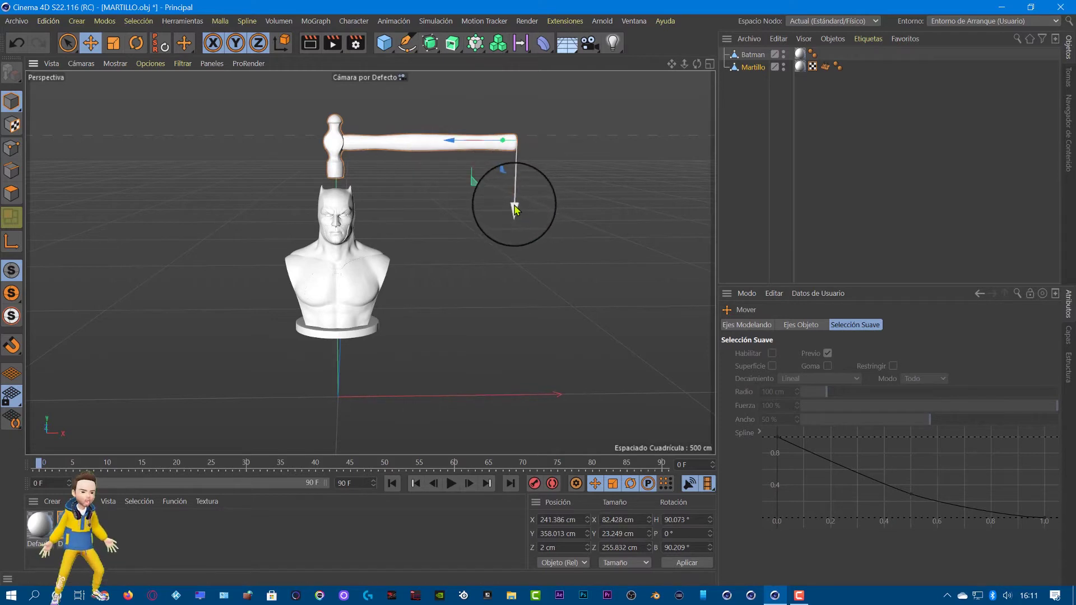
pyautogui.moveTo(515, 210); pyautogui.dragTo(514, 221)
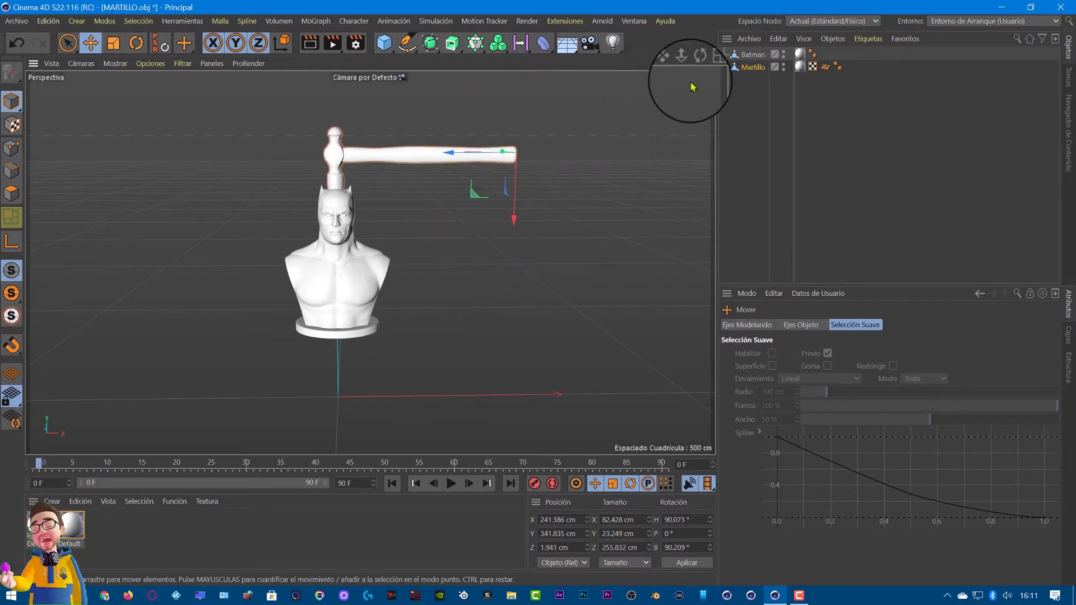
pyautogui.moveTo(697, 63)
pyautogui.mouseDown()
pyautogui.moveTo(439, 308)
pyautogui.moveTo(403, 300)
pyautogui.moveTo(544, 293)
pyautogui.moveTo(528, 302)
pyautogui.mouseUp()
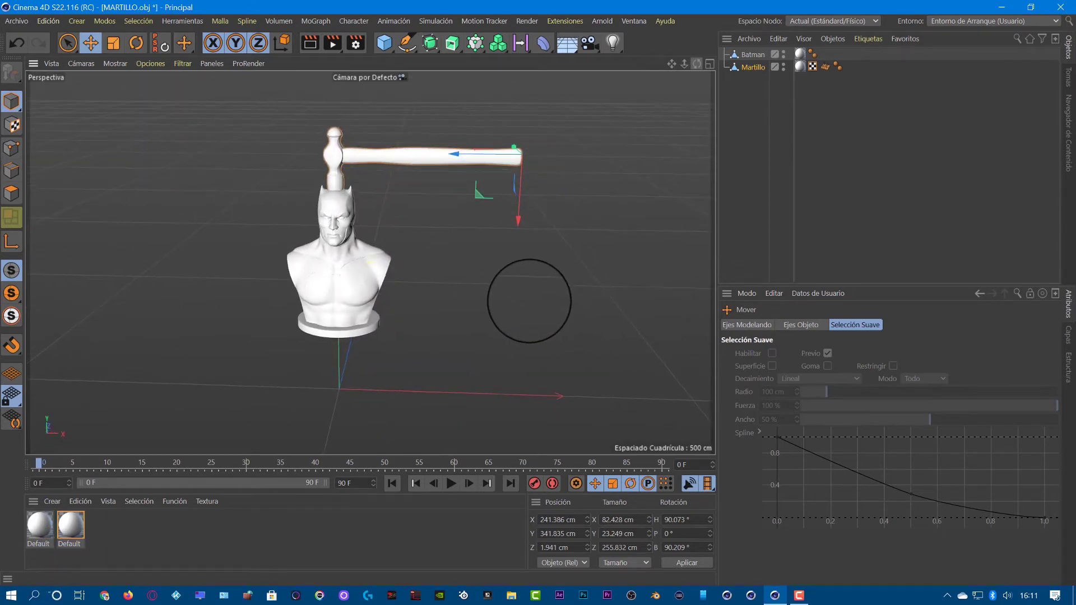
# - Tilt the hammer to a pitch of about 21° above Batman's head, then deselect it
pyautogui.press('r')
pyautogui.moveTo(468, 140); pyautogui.dragTo(489, 128)
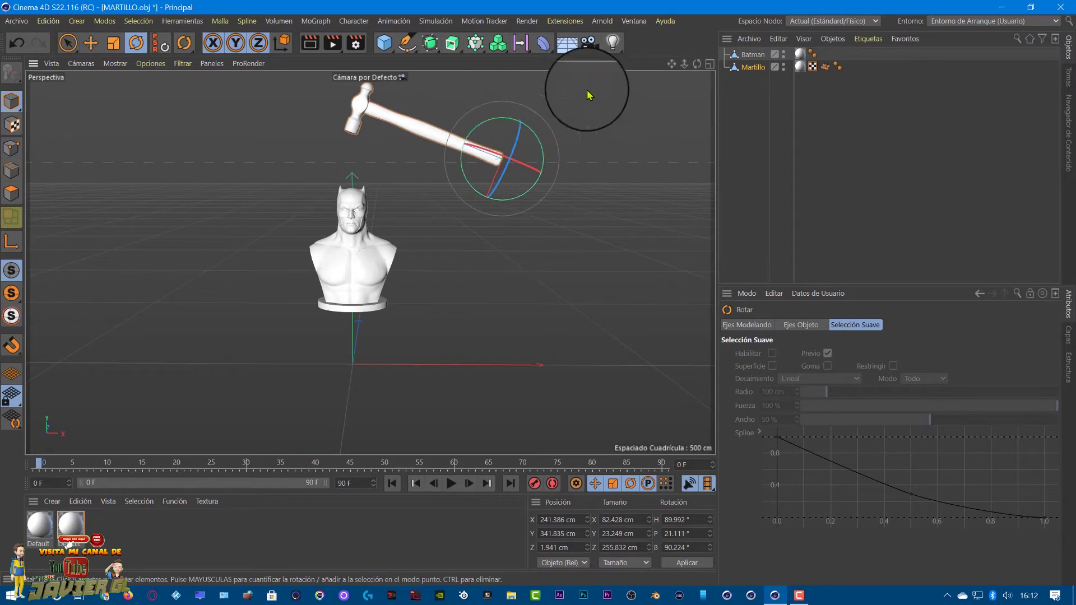
pyautogui.click(743, 101)
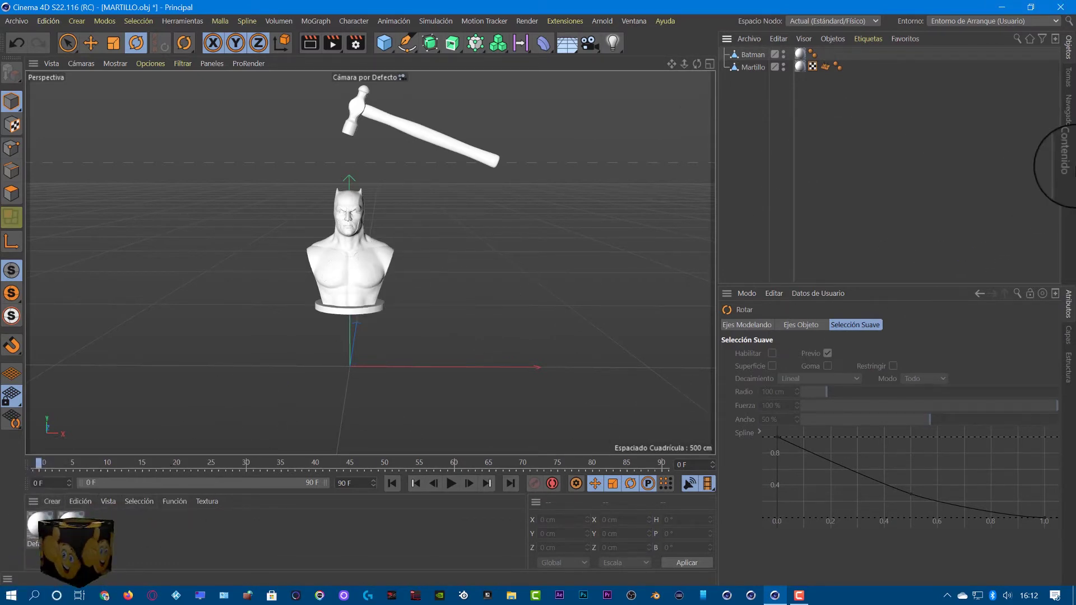
# - Load the Metal Aged and Gold 1 materials from user.lib4d > Materiales
pyautogui.click(1067, 128)
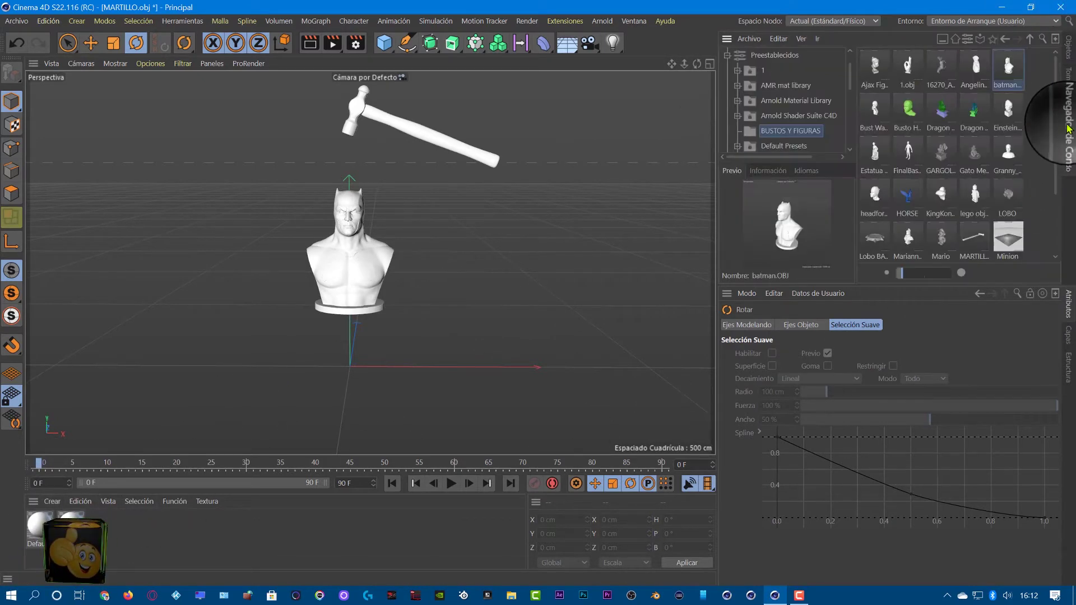
pyautogui.click(972, 41)
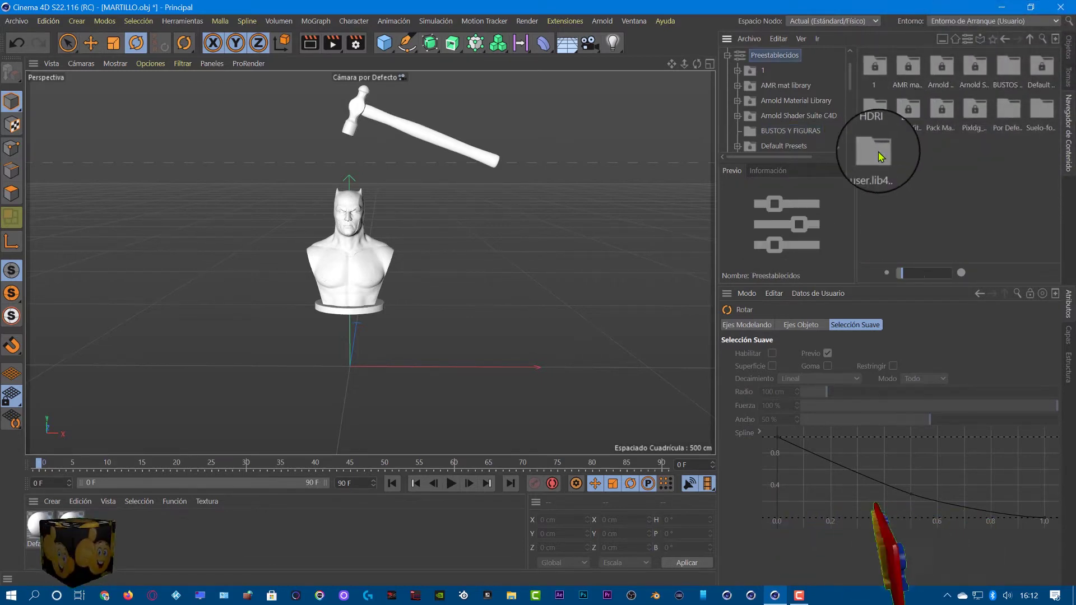
pyautogui.doubleClick(884, 157)
pyautogui.doubleClick(884, 84)
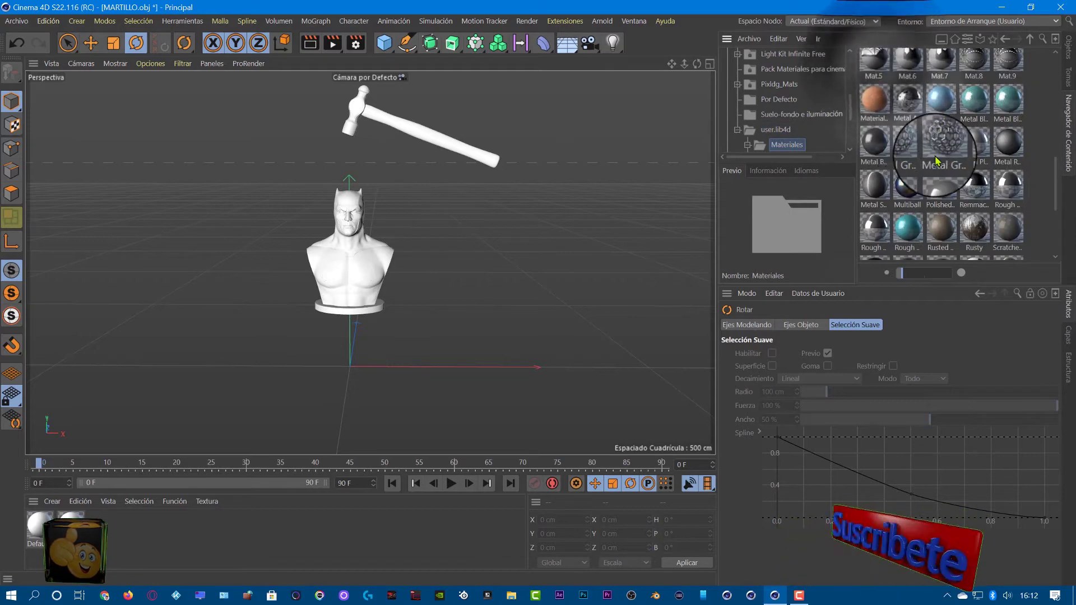
pyautogui.click(912, 110)
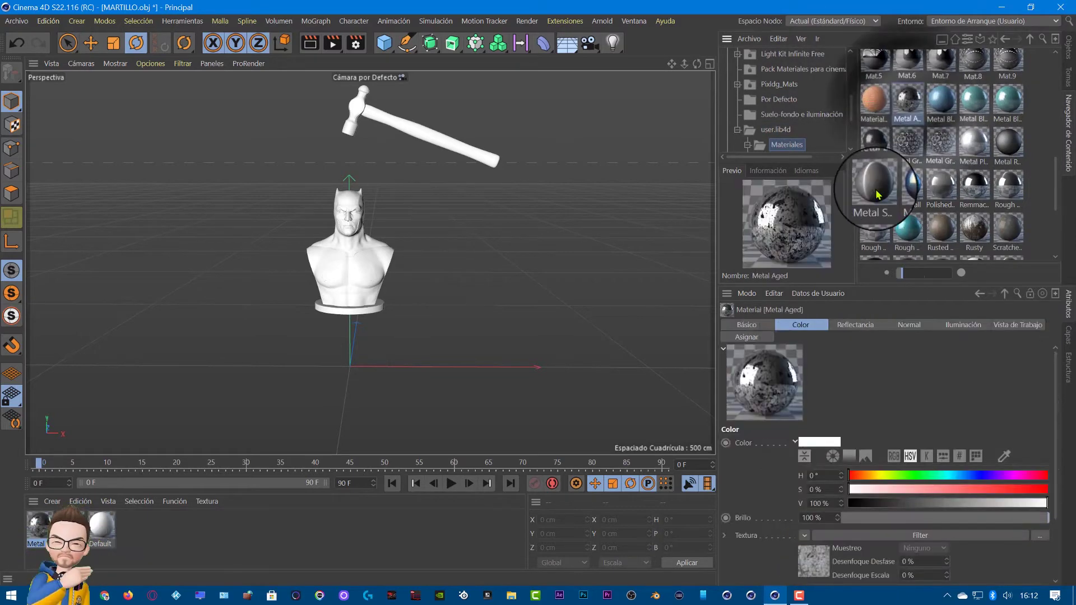
pyautogui.moveTo(1058, 187); pyautogui.dragTo(1070, 87)
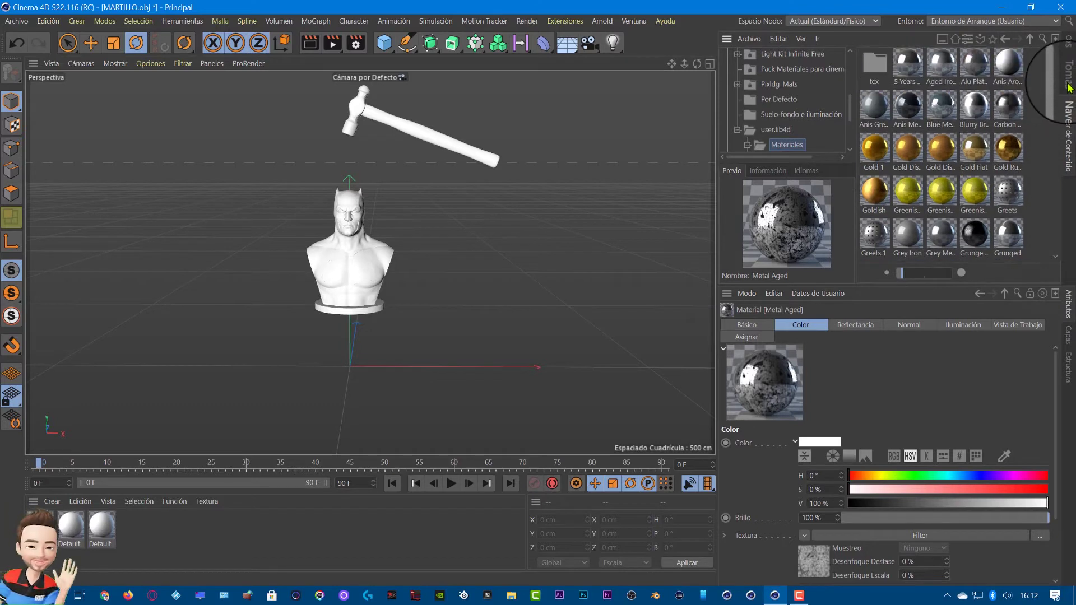
pyautogui.moveTo(1071, 88); pyautogui.dragTo(1072, 75)
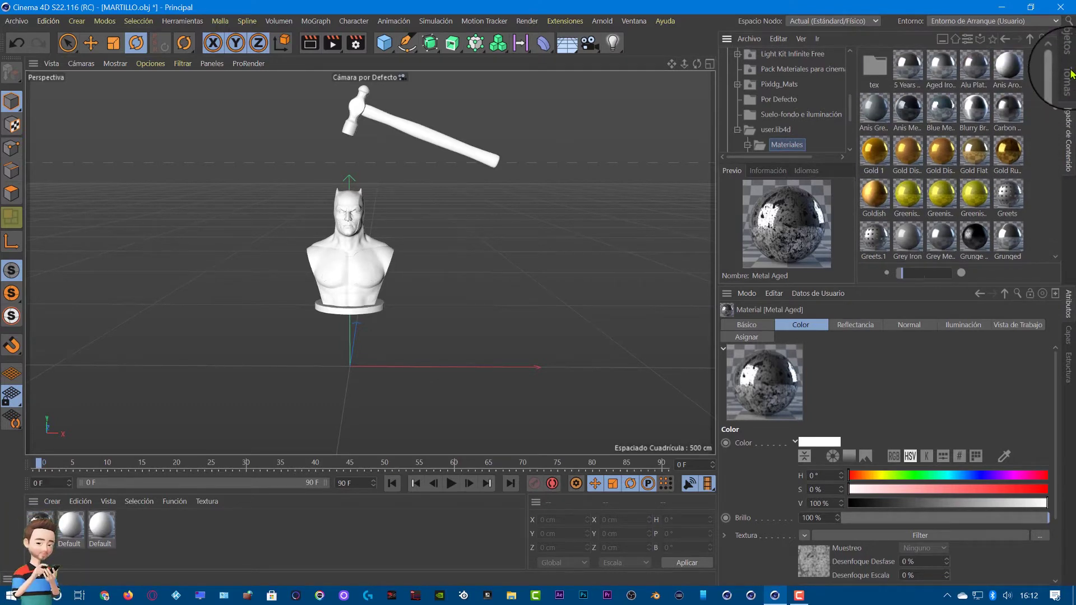
pyautogui.doubleClick(875, 160)
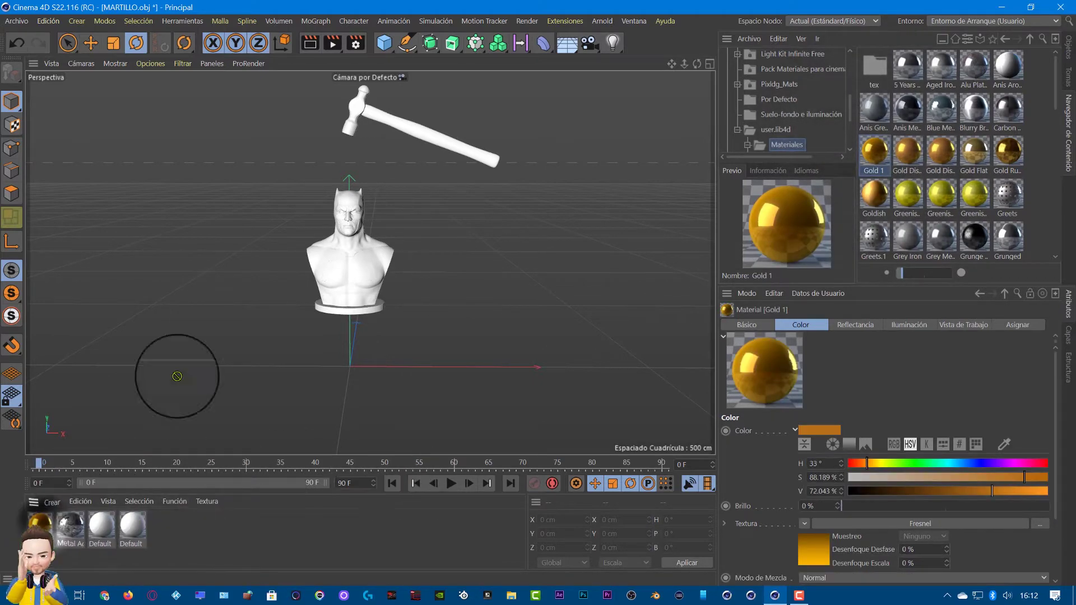
# - Add Gold Rust for the bust, delete the duplicate gold material, and apply Metal Aged to the hammer
pyautogui.moveTo(177, 376); pyautogui.dragTo(348, 263)
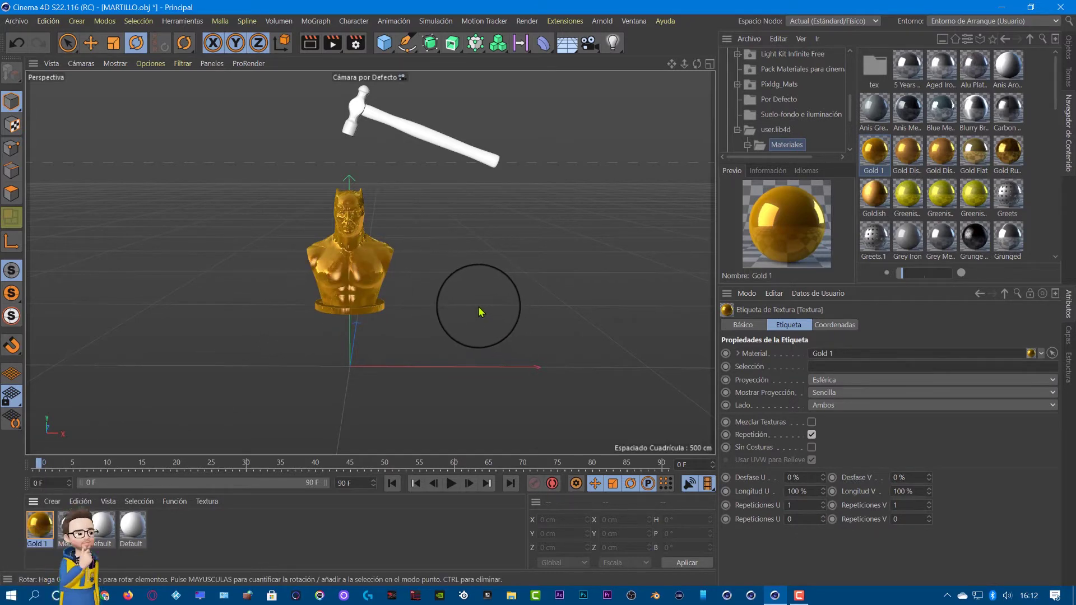
pyautogui.hotkey('ctrl', 'z')
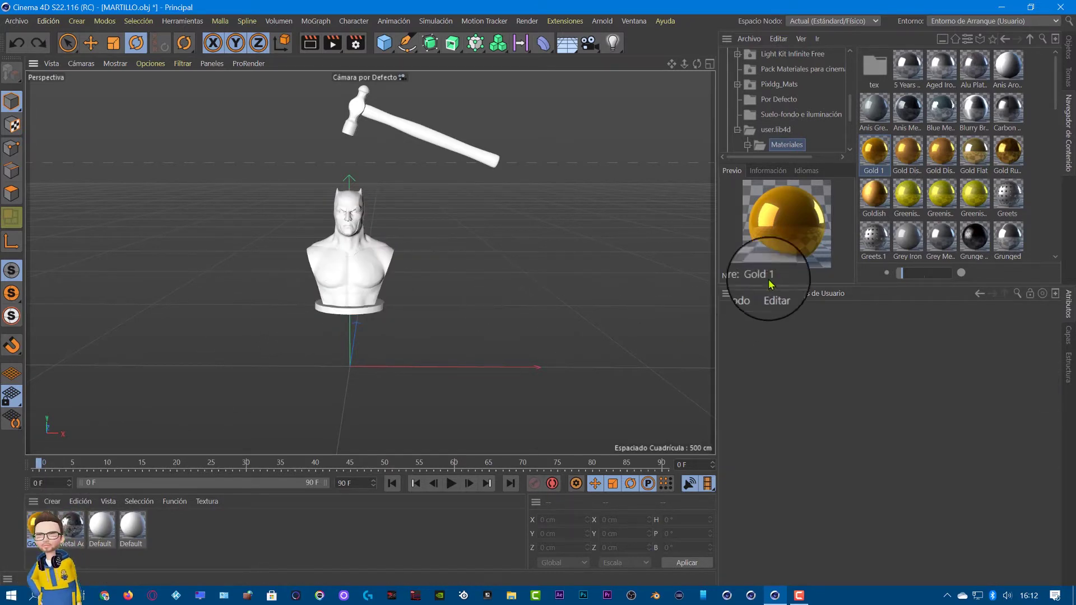
pyautogui.moveTo(1008, 150)
pyautogui.mouseDown()
pyautogui.moveTo(29, 502)
pyautogui.moveTo(337, 297)
pyautogui.mouseUp()
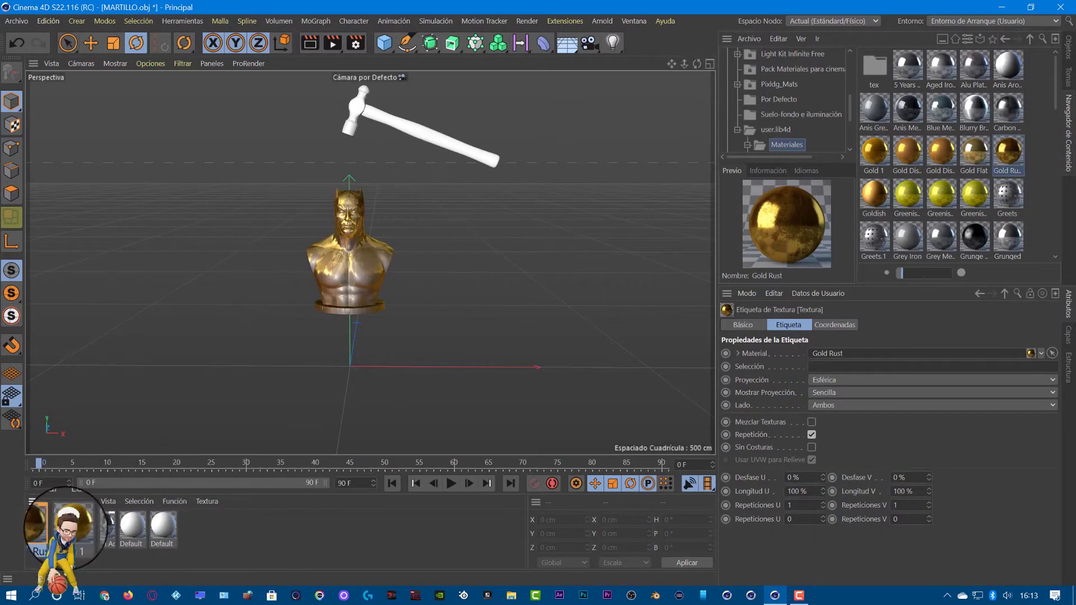
pyautogui.click(65, 527)
pyautogui.press('Delete')
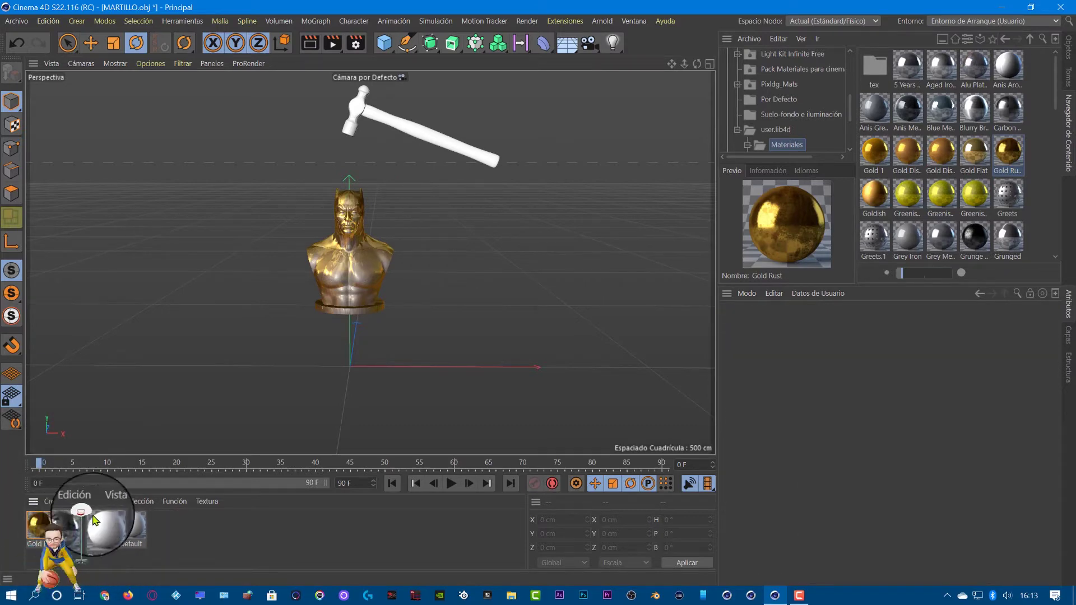
pyautogui.moveTo(67, 537); pyautogui.dragTo(395, 119)
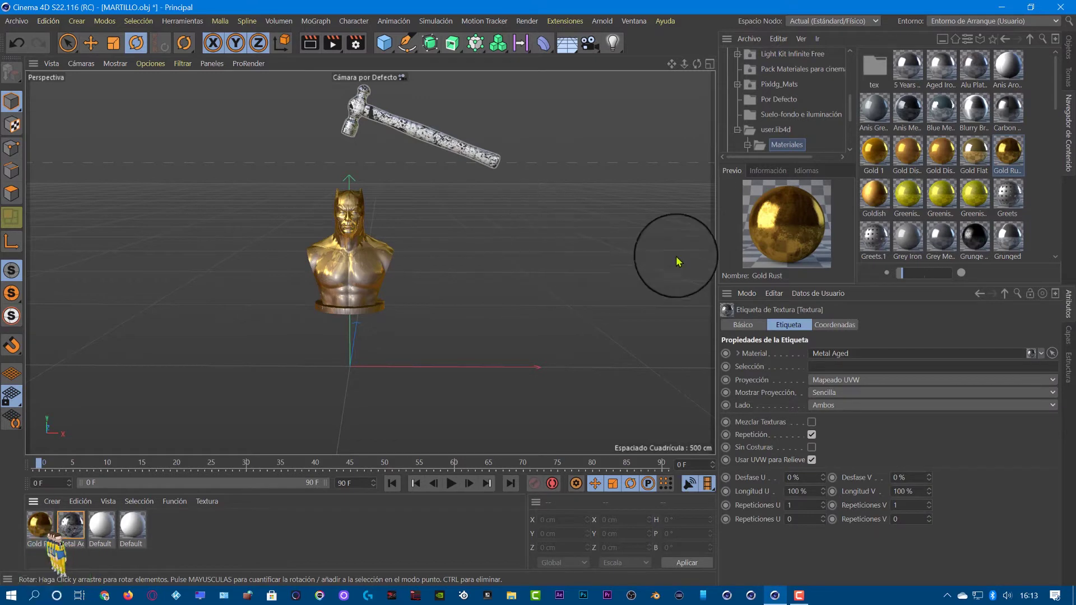
pyautogui.click(1071, 52)
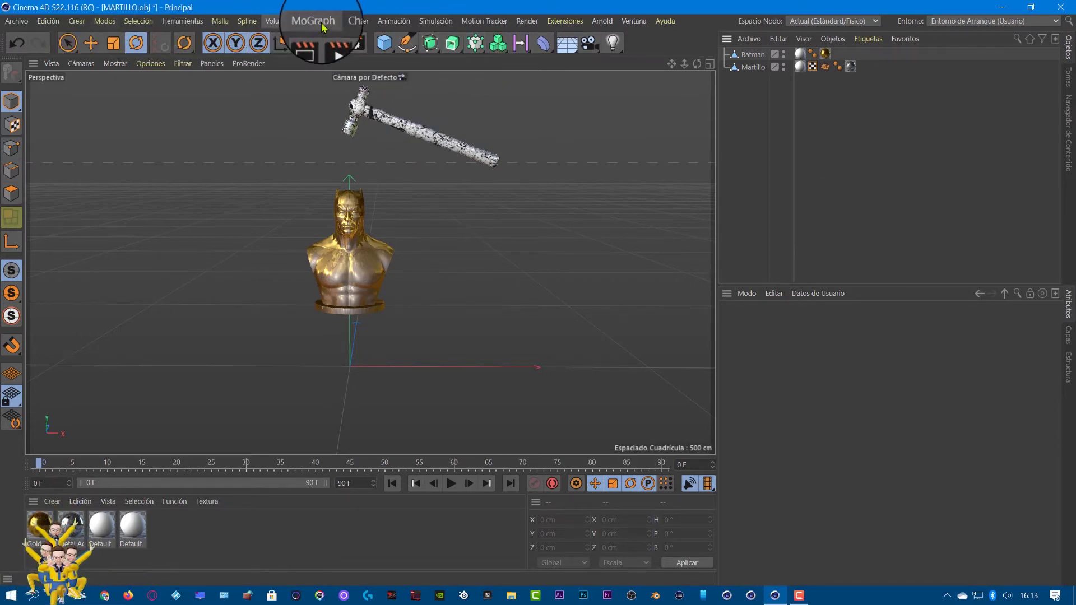
# - Create a Fractura Voronoi object and make Batman its child
pyautogui.moveTo(480, 42); pyautogui.dragTo(527, 85)
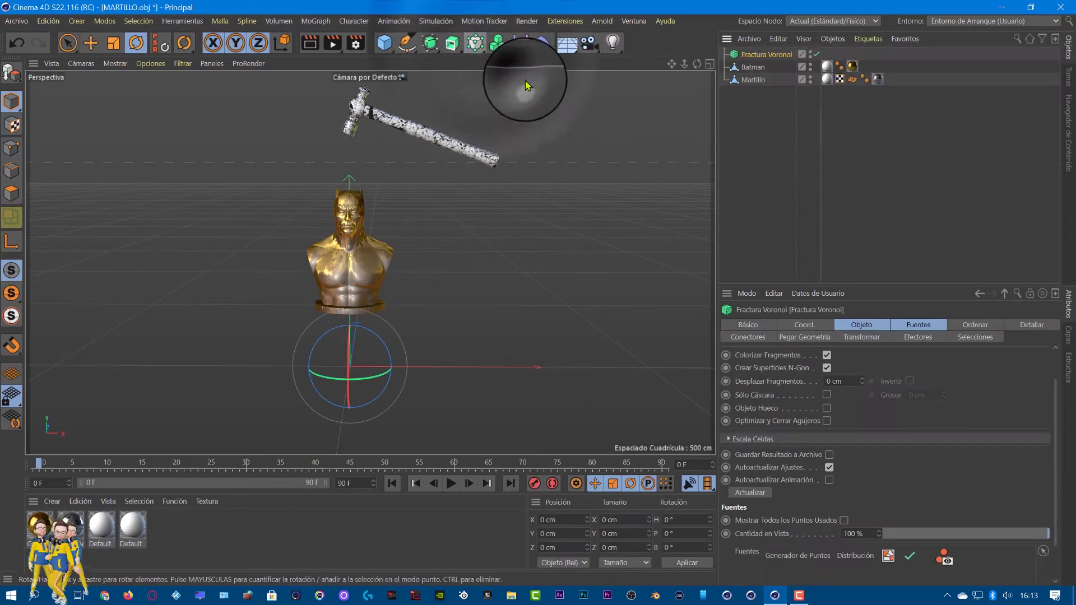
pyautogui.click(806, 150)
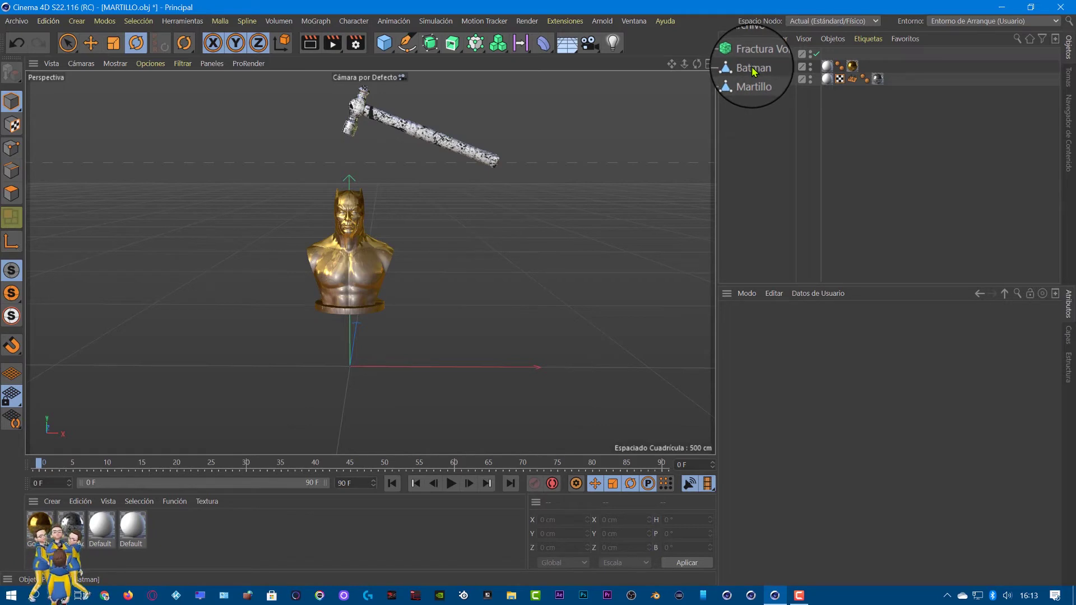
pyautogui.moveTo(754, 70); pyautogui.dragTo(756, 58)
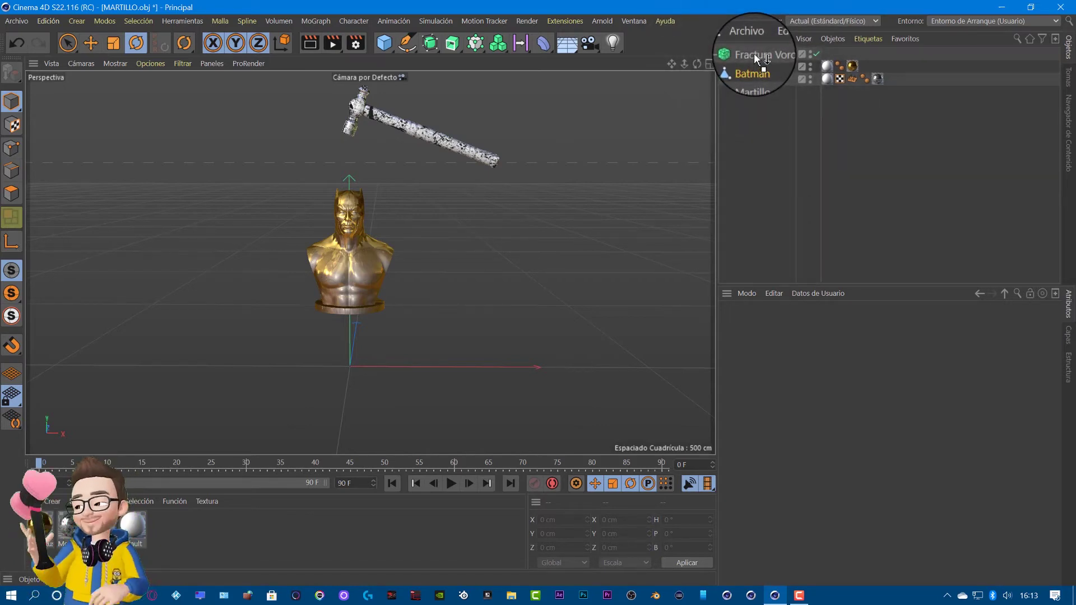
pyautogui.moveTo(756, 56); pyautogui.dragTo(757, 58)
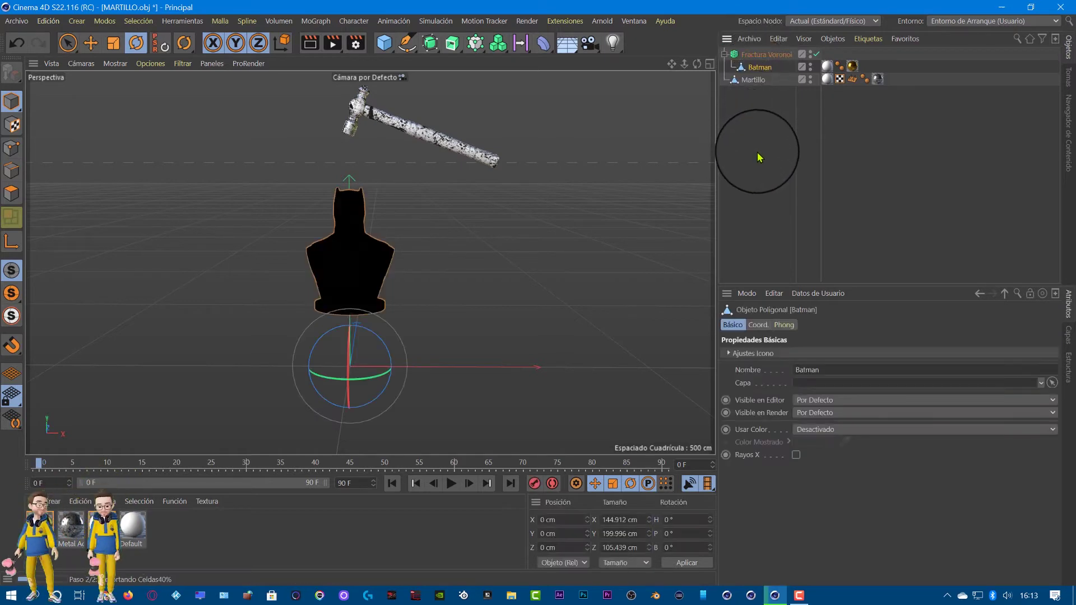
pyautogui.click(567, 256)
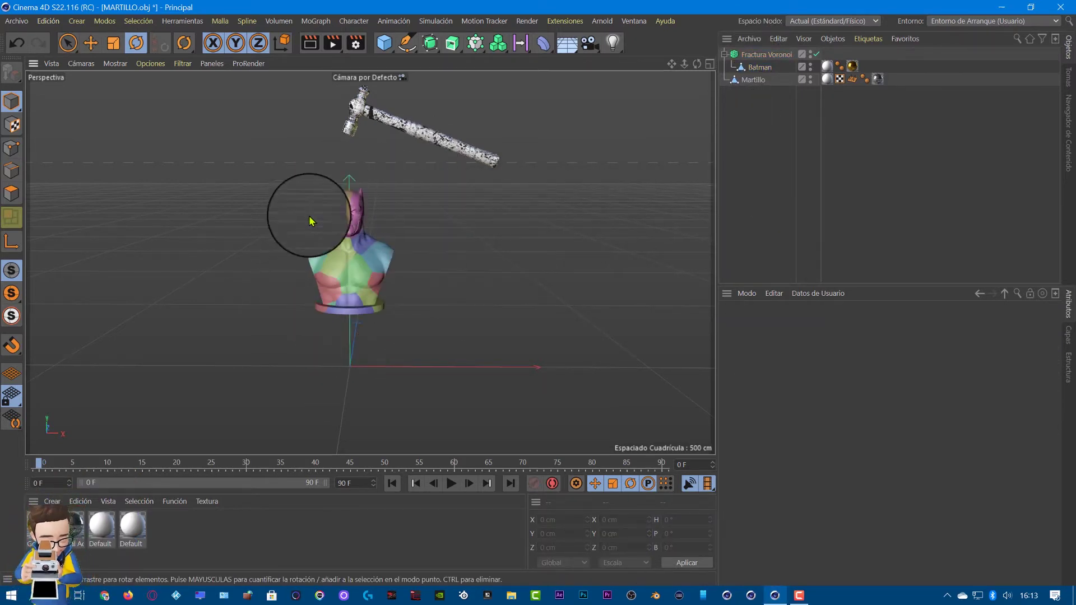
pyautogui.click(451, 483)
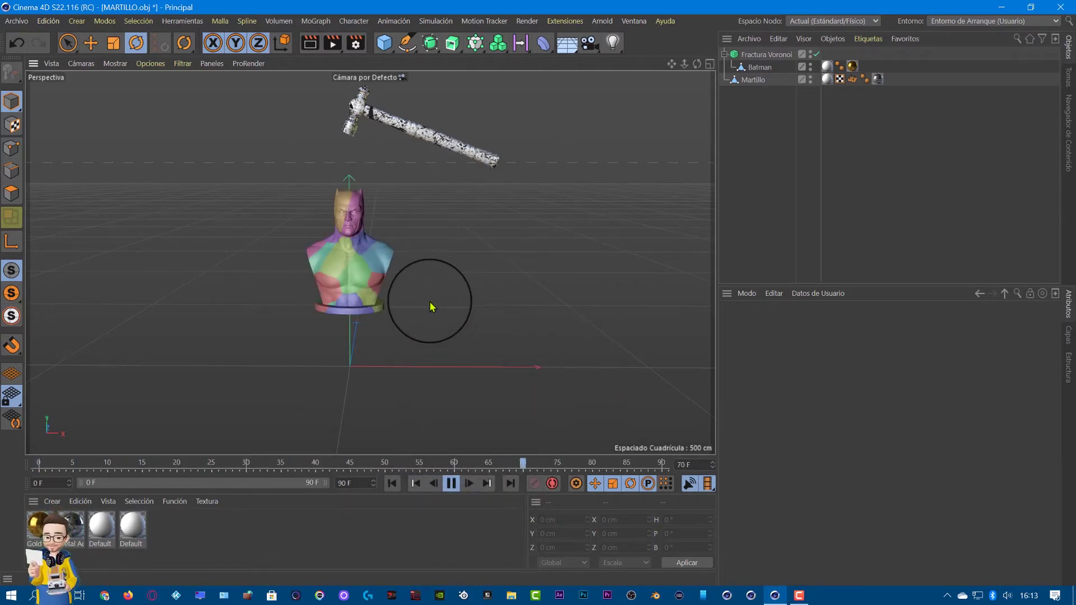
pyautogui.click(451, 485)
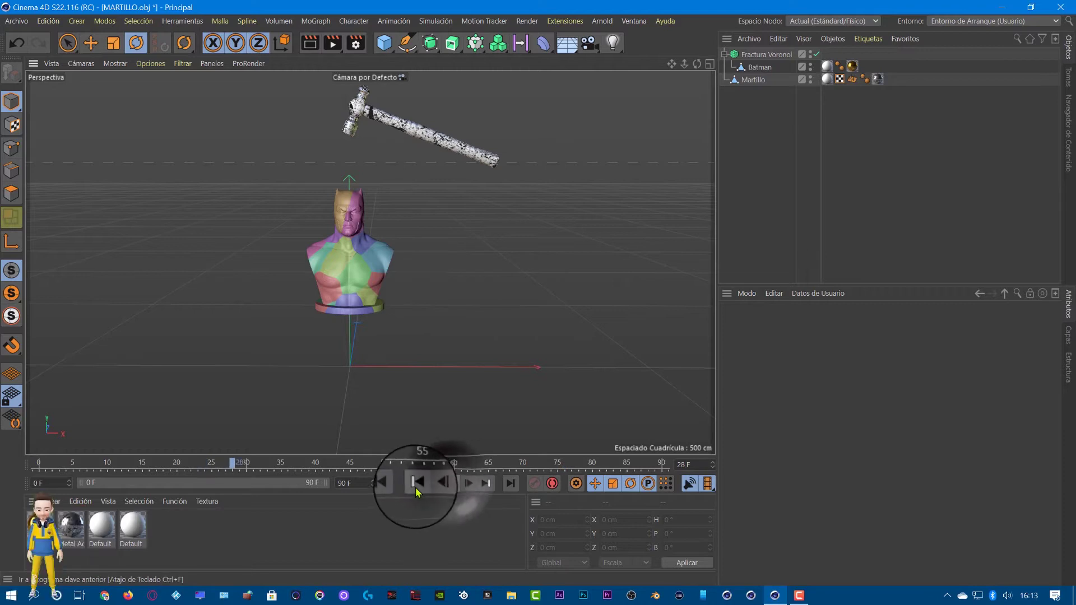
pyautogui.click(393, 485)
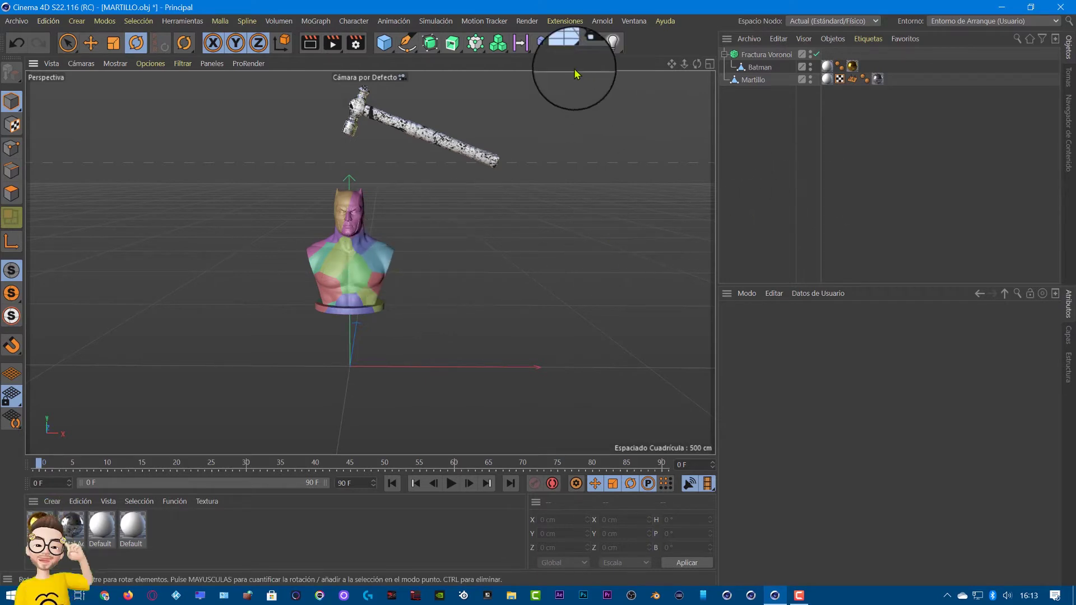
# - Add the Suelo floor object at the origin beneath the bust and hammer, then deselect it
pyautogui.click(567, 42)
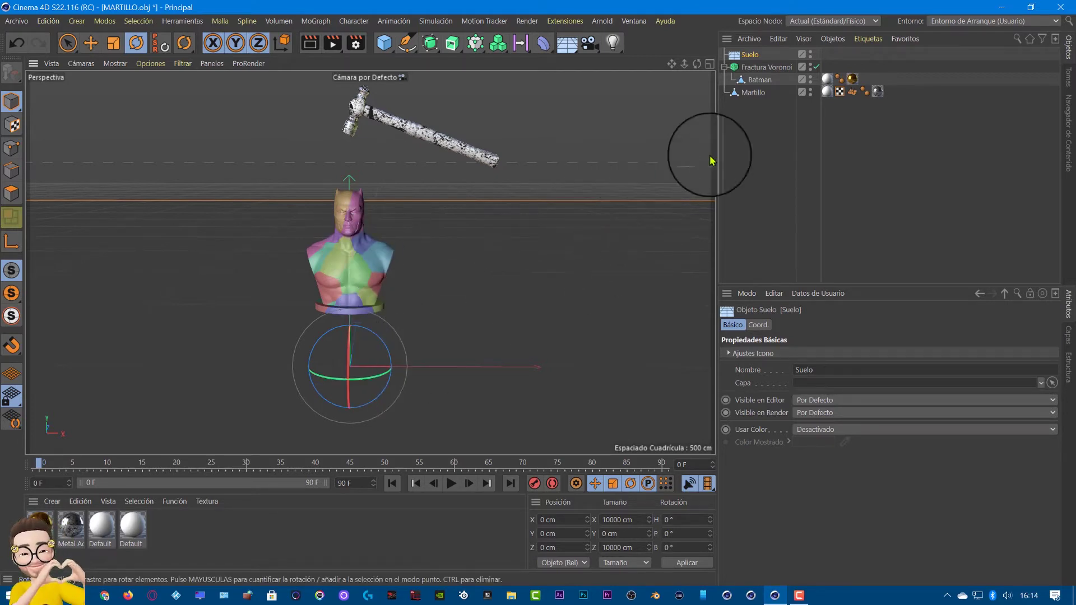
pyautogui.click(88, 49)
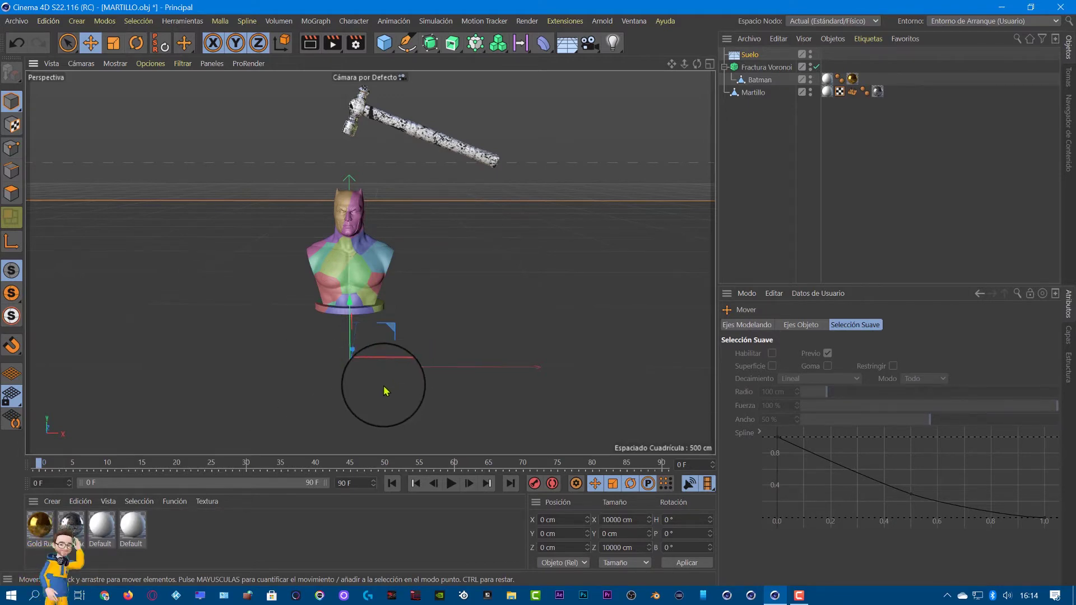
pyautogui.click(761, 189)
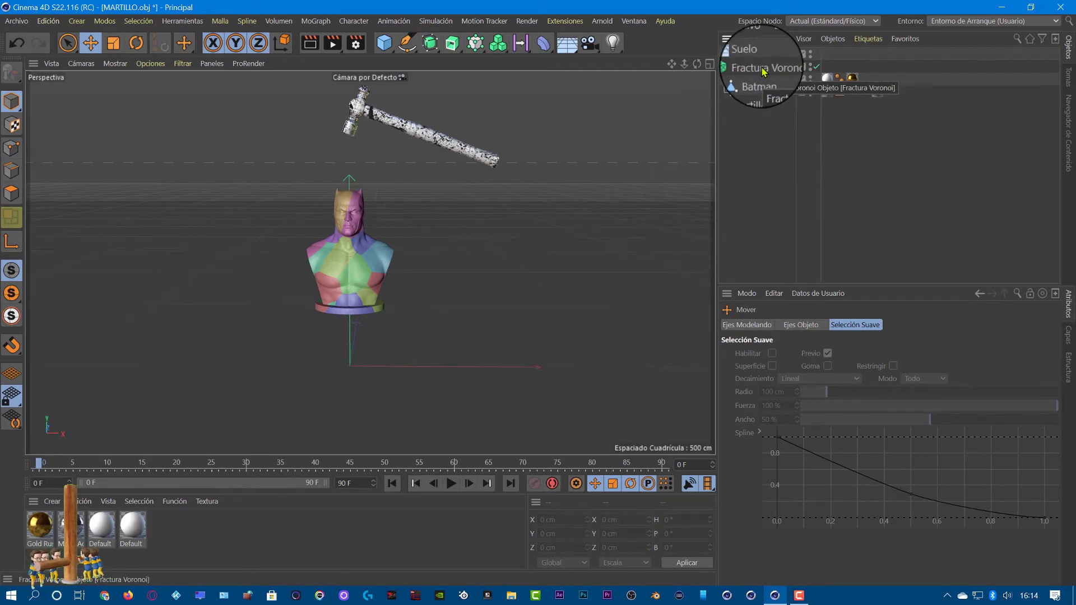
# - Select the Voronoi Fracture's Distribución point source and its 20-point Cantidad Puntos field
pyautogui.click(763, 69)
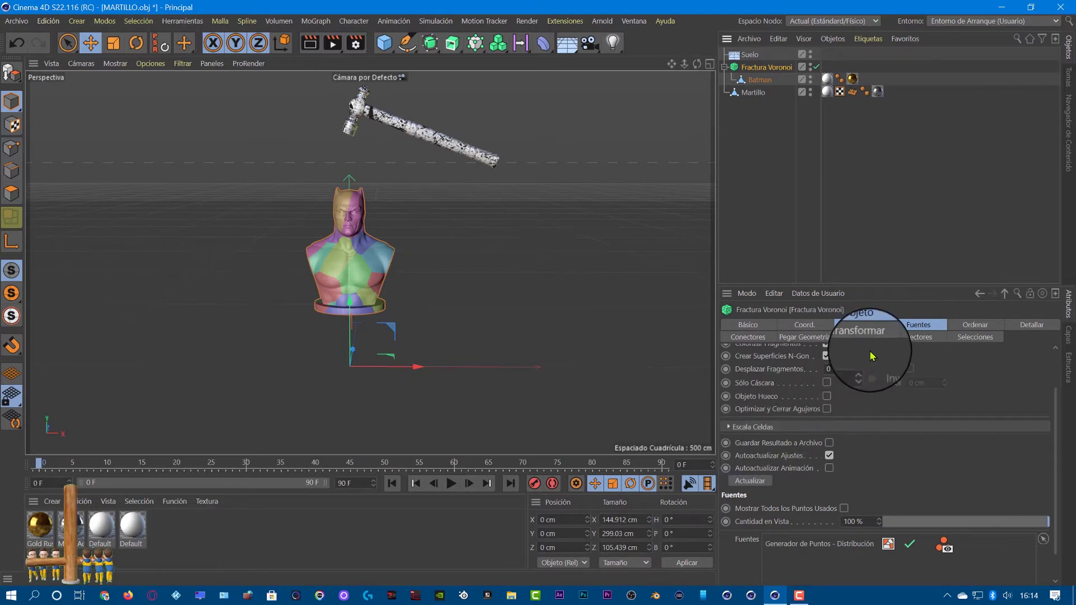
pyautogui.click(924, 327)
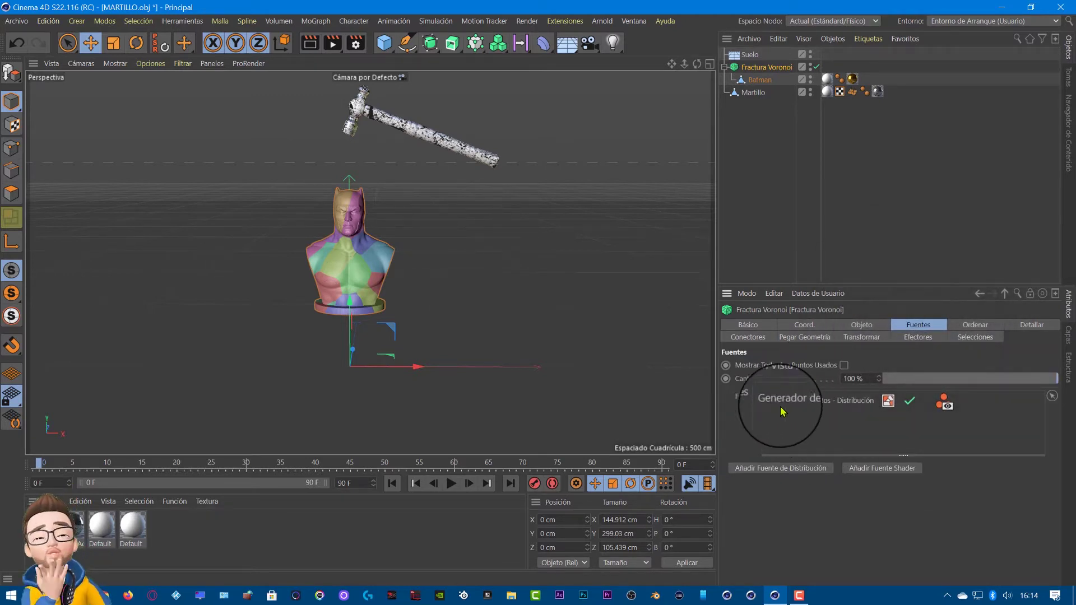
pyautogui.click(815, 403)
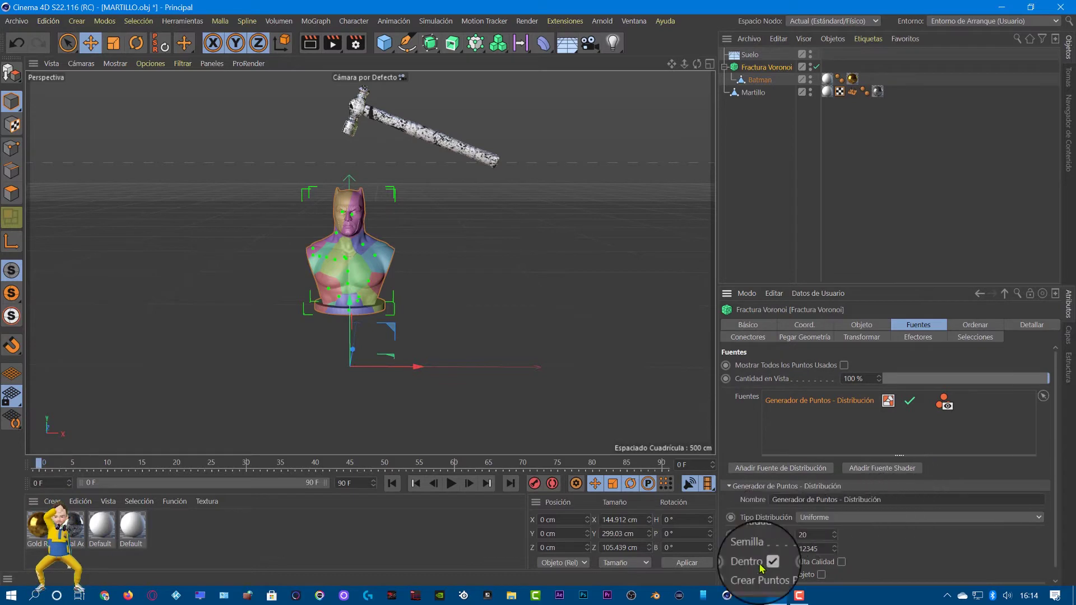
pyautogui.scroll(-1, 1056, 491)
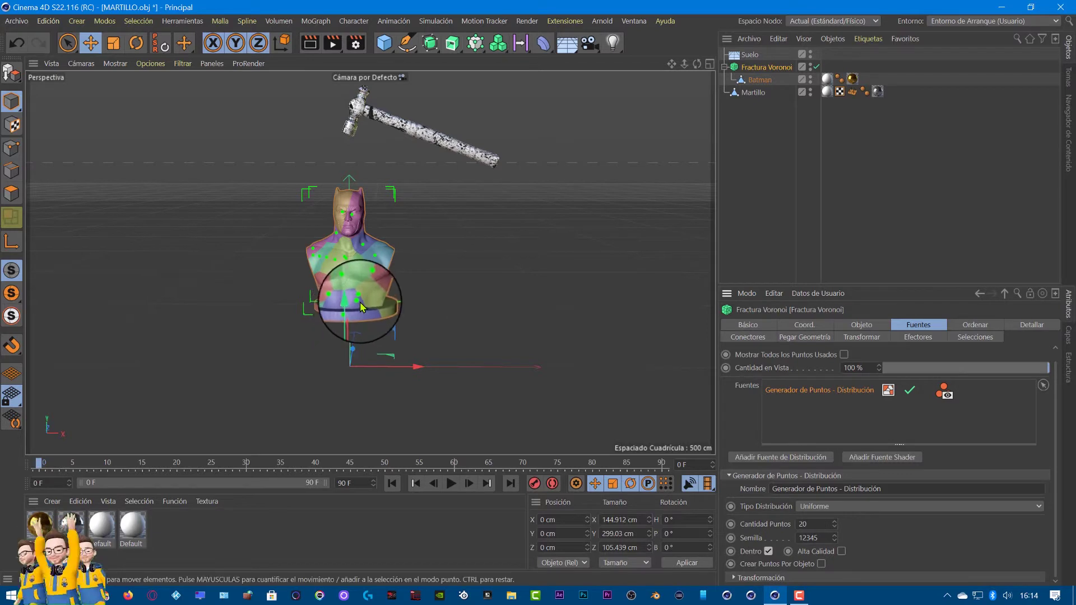
pyautogui.doubleClick(809, 523)
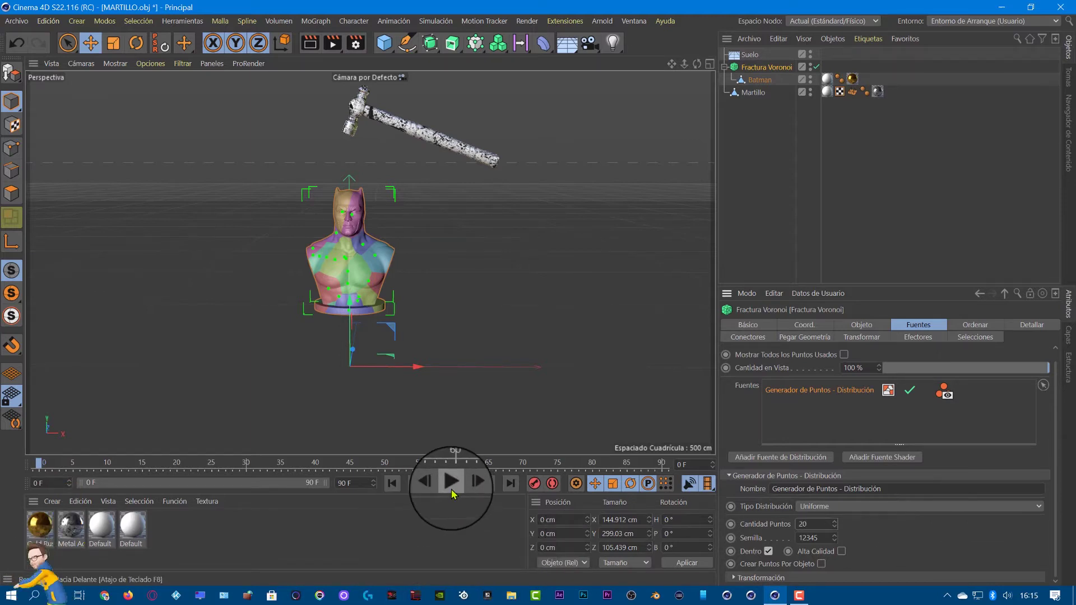
# - Preview the playback, rewind to frame 0 and raise Cantidad Puntos to 100
pyautogui.click(452, 490)
pyautogui.click(450, 489)
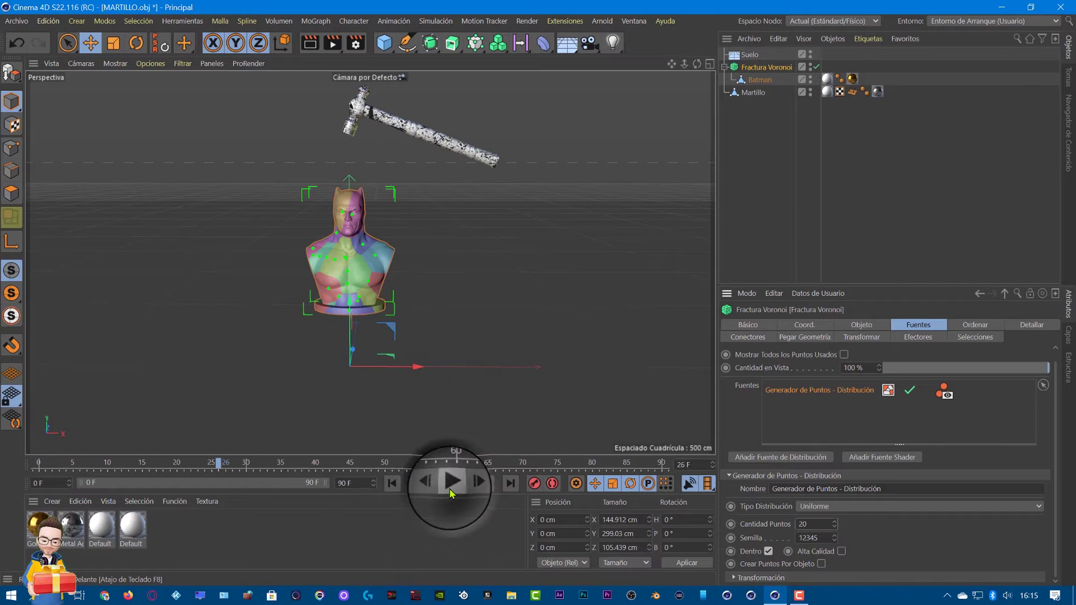
pyautogui.click(393, 485)
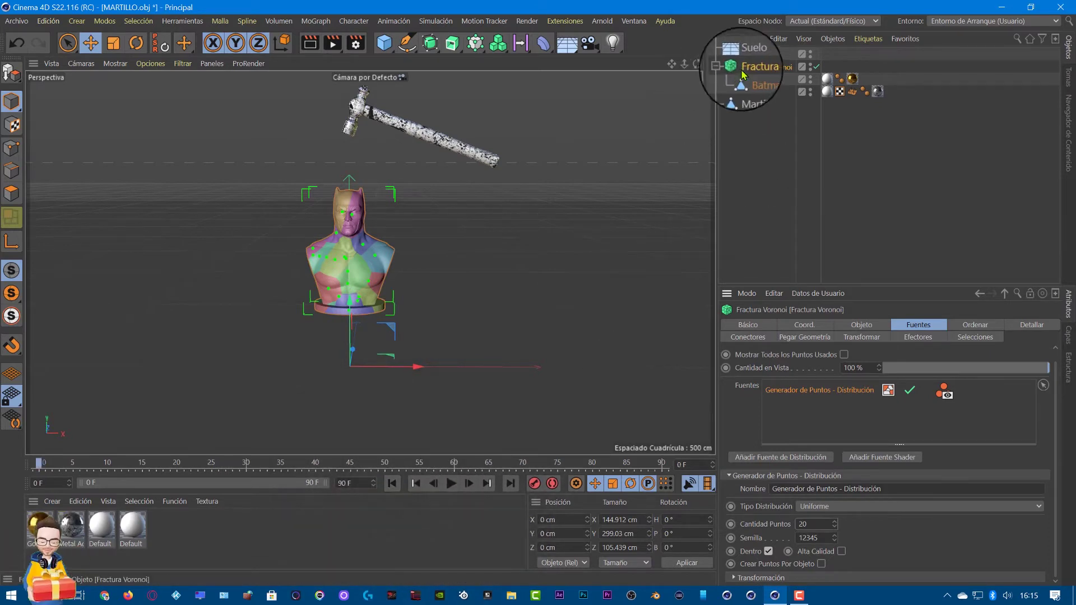
pyautogui.click(822, 525)
pyautogui.write('100')
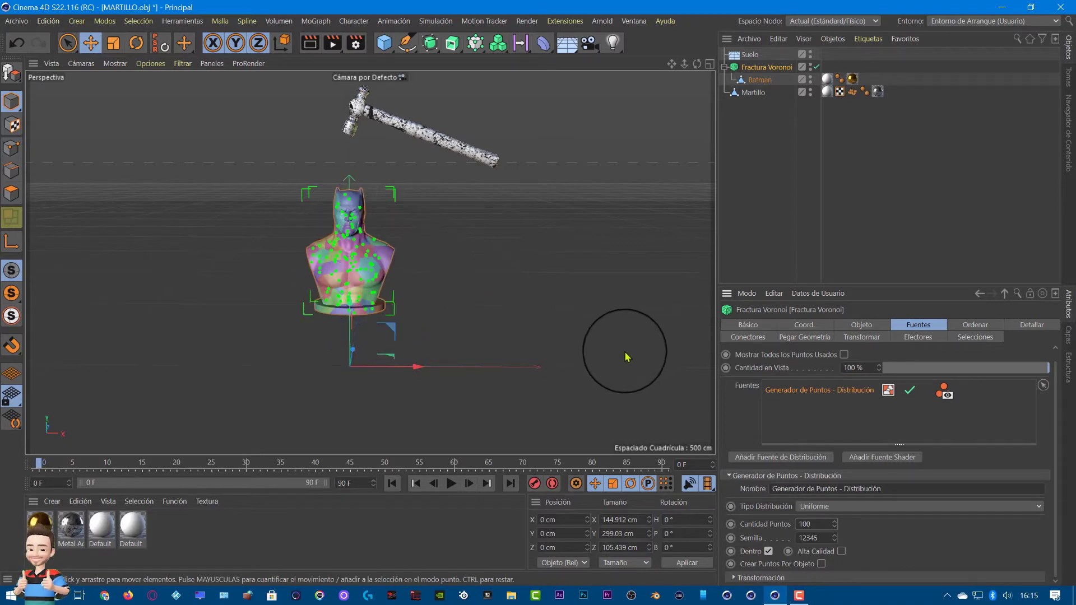
# - Hide the point source's preview display on the Batman bust
pyautogui.click(829, 253)
pyautogui.click(767, 69)
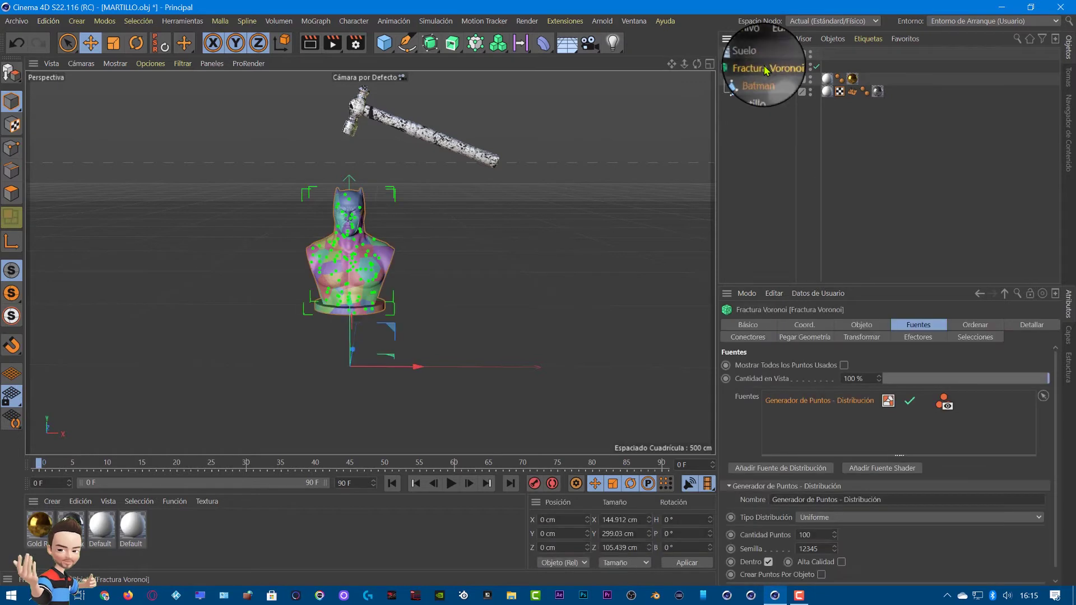
pyautogui.click(947, 408)
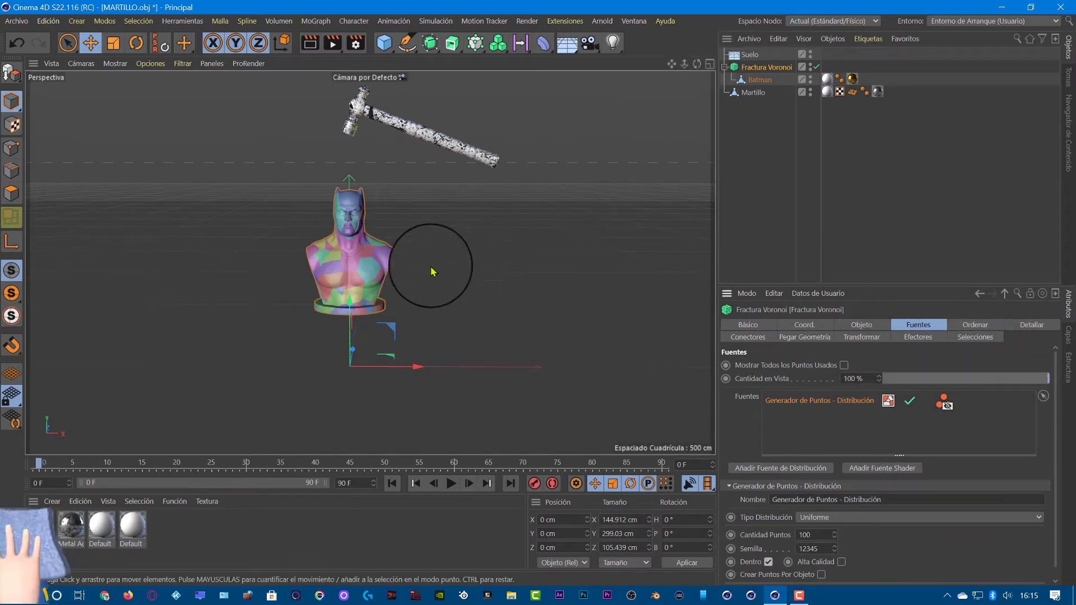
# - Scroll through the Fuentes settings to review the Uniforme distribution with 100 points
pyautogui.scroll(2, 386, 259)
pyautogui.scroll(5, 377, 233)
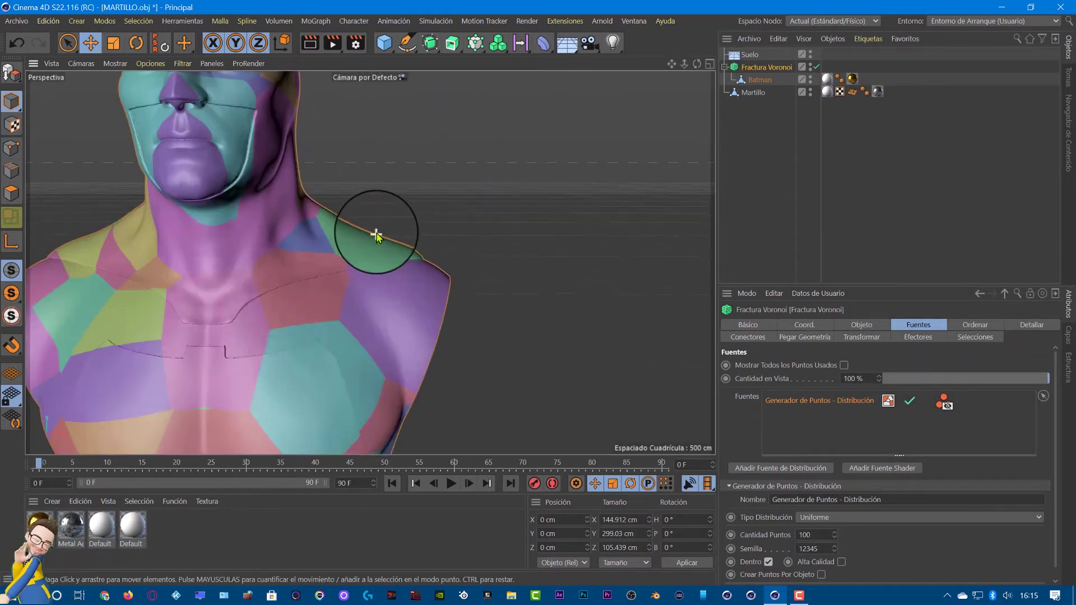
pyautogui.scroll(-5, 377, 233)
pyautogui.scroll(5, 376, 233)
pyautogui.scroll(-5, 376, 233)
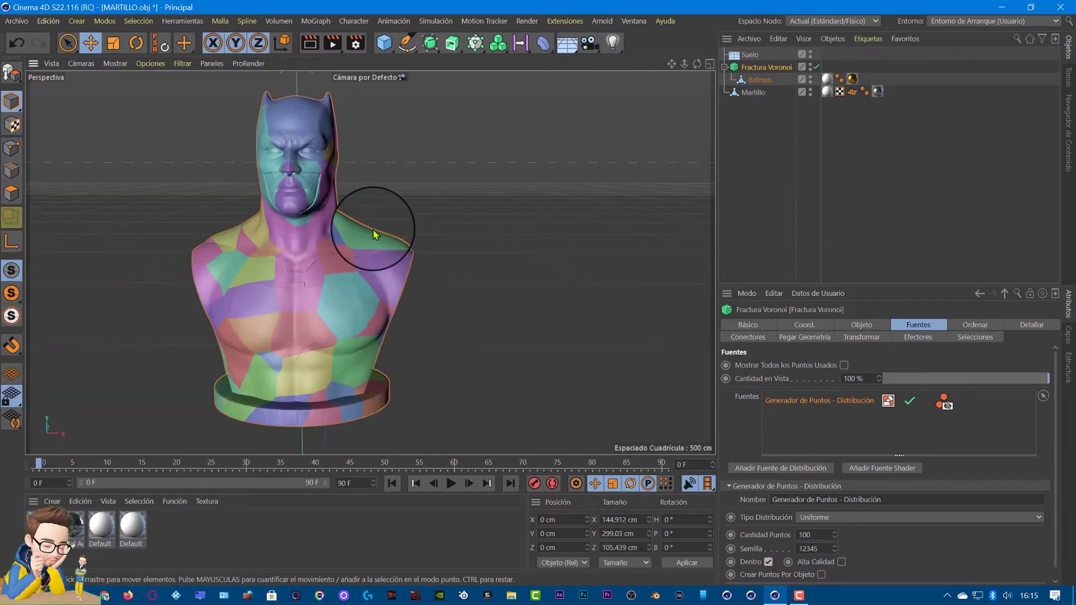
pyautogui.scroll(5, 376, 233)
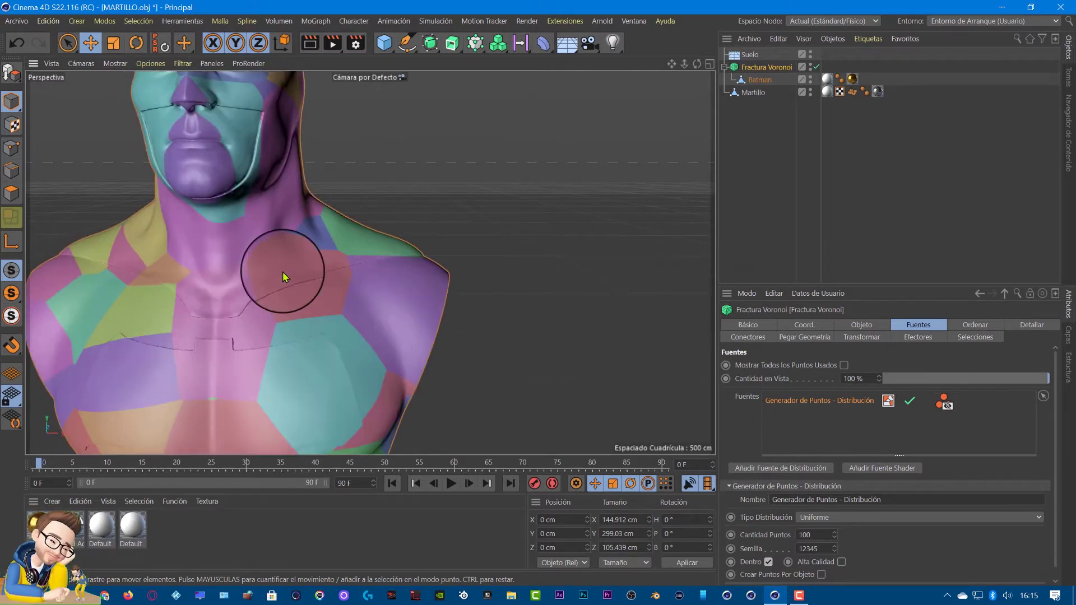
pyautogui.scroll(-1, 282, 273)
pyautogui.scroll(-1, 282, 273)
pyautogui.scroll(-1, 283, 273)
pyautogui.scroll(-2, 282, 273)
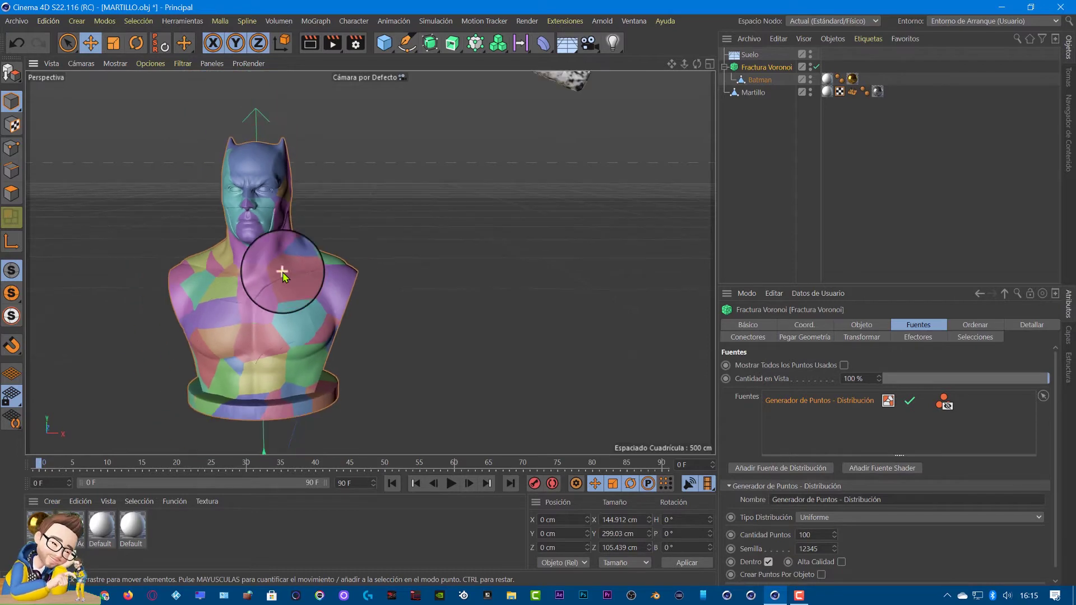
pyautogui.scroll(1, 282, 273)
pyautogui.scroll(-3, 284, 270)
pyautogui.scroll(-1, 287, 268)
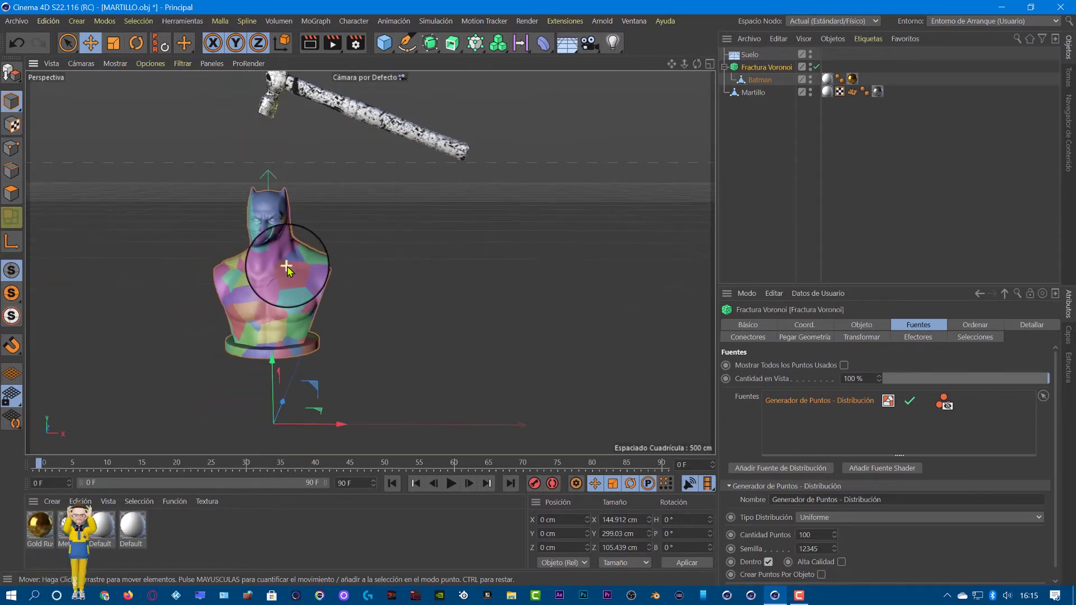
pyautogui.scroll(-1, 286, 268)
pyautogui.scroll(-2, 539, 286)
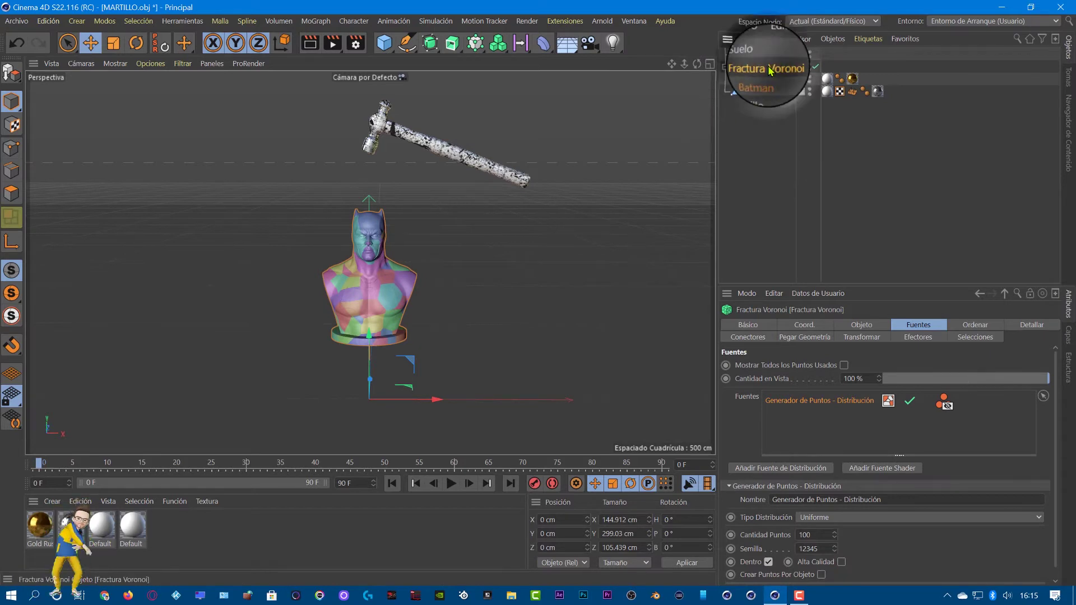
# - Add a Cuerpo Colisionador simulation tag to Suelo and check its Colisión settings
pyautogui.rightClick(741, 69)
pyautogui.moveTo(812, 113)
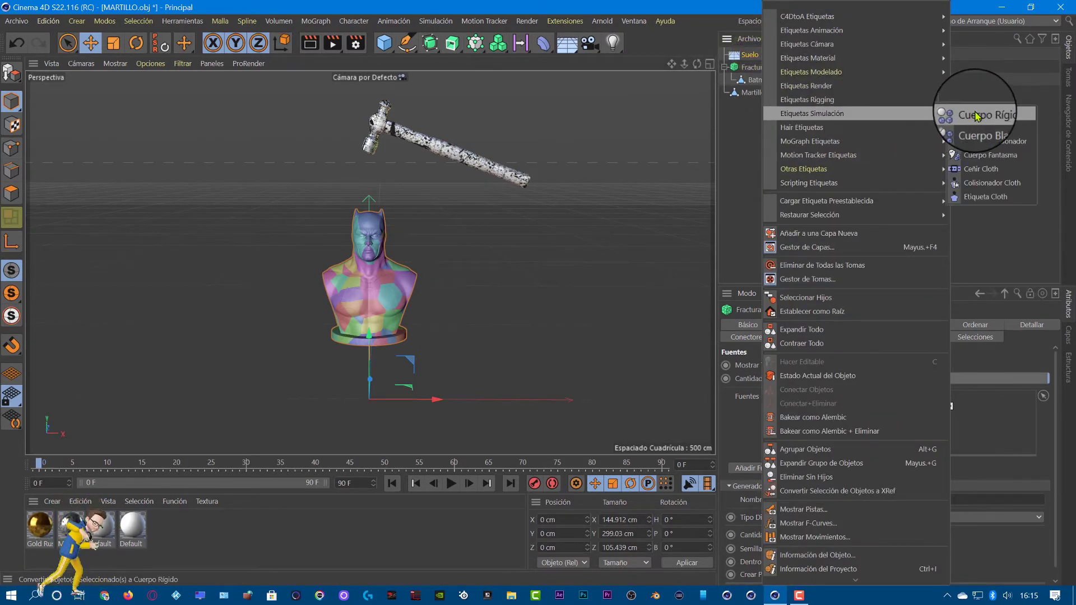
pyautogui.click(976, 116)
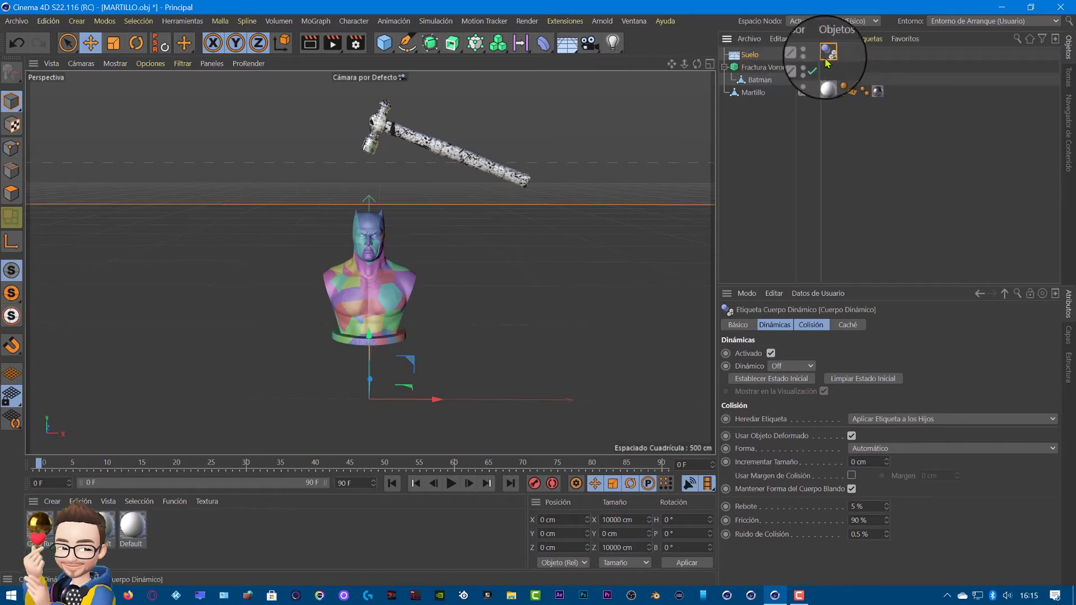
pyautogui.click(754, 55)
pyautogui.click(827, 54)
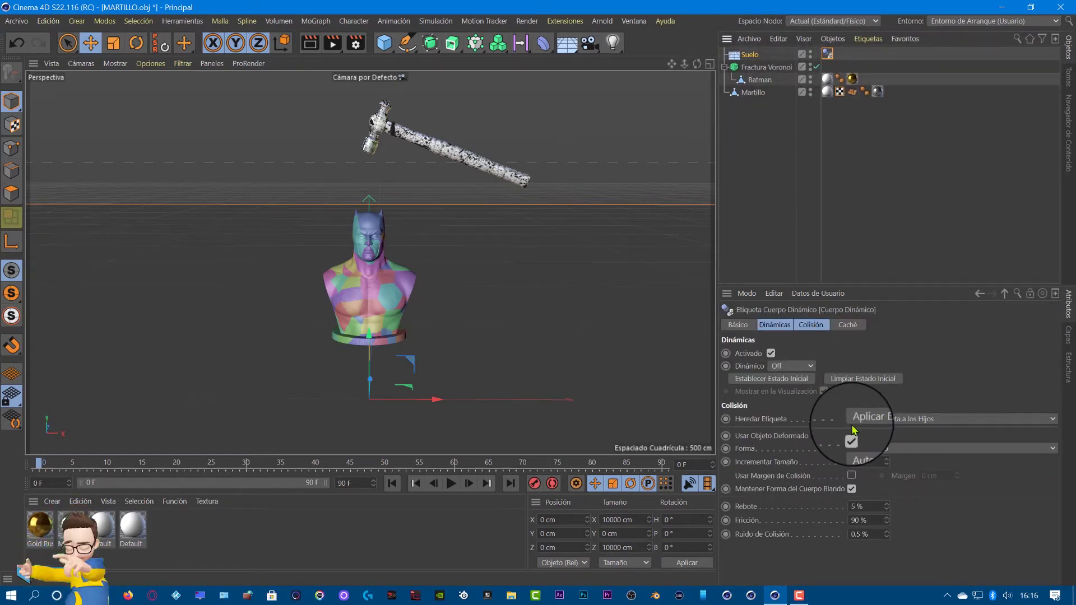
pyautogui.click(784, 131)
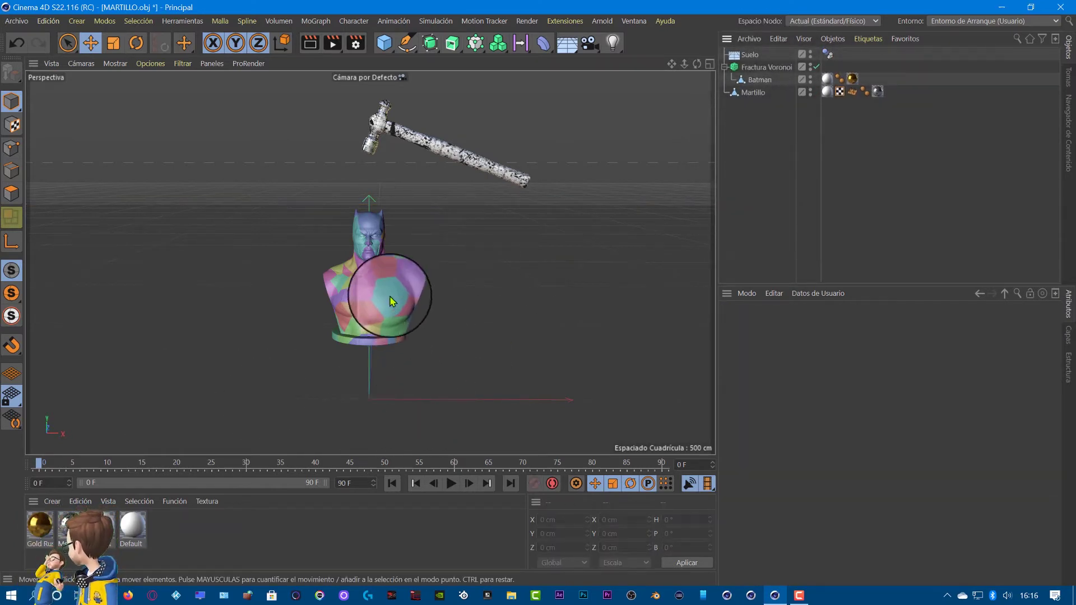
# - Give Fractura Voronoi a Cuerpo Rígido simulation tag
pyautogui.click(760, 72)
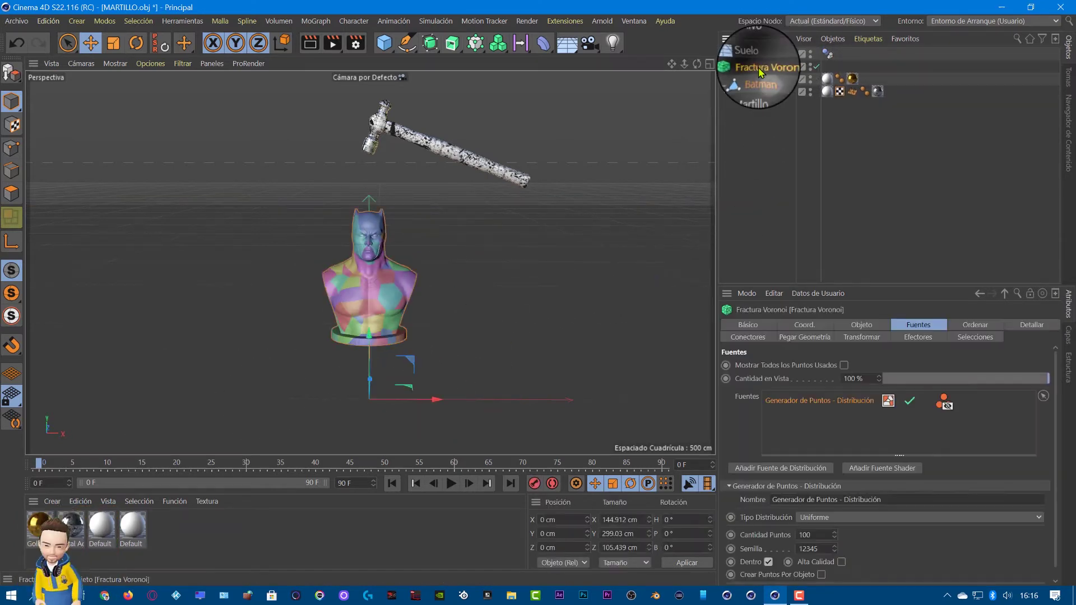
pyautogui.rightClick(769, 72)
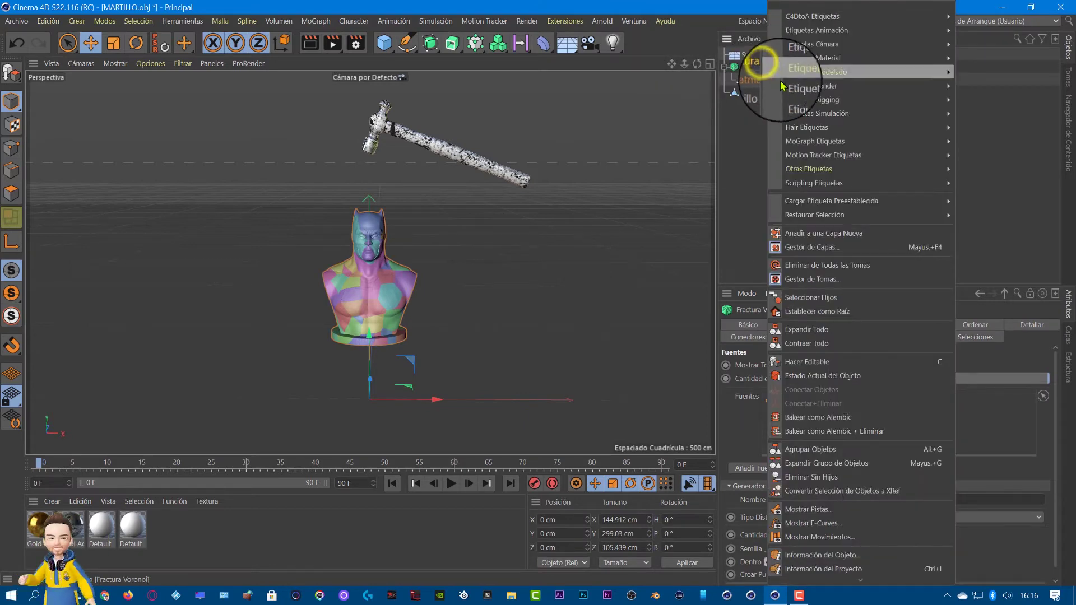
pyautogui.moveTo(816, 113)
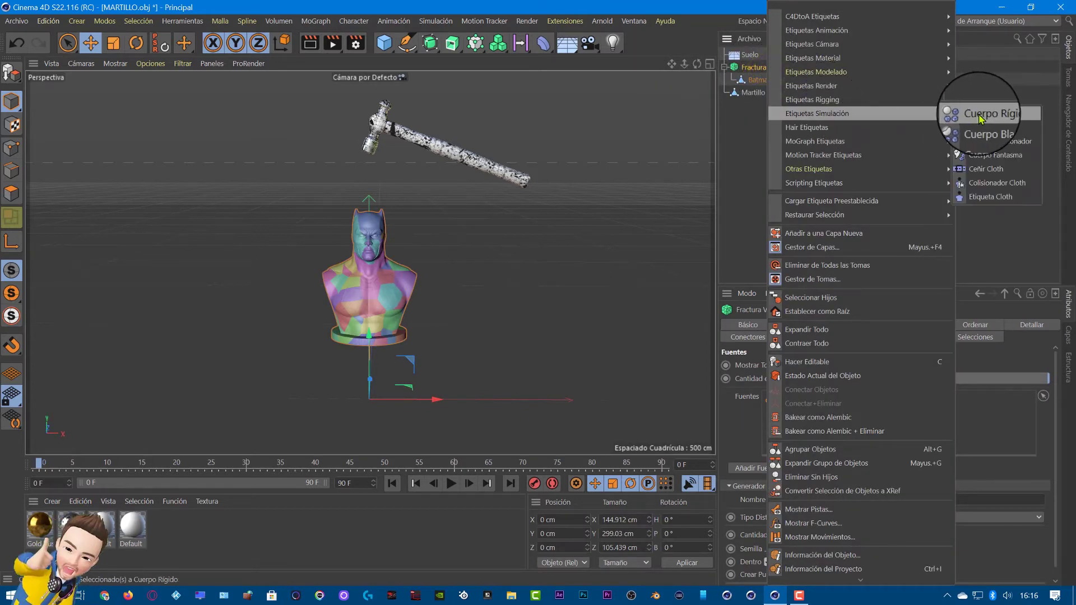
pyautogui.click(981, 115)
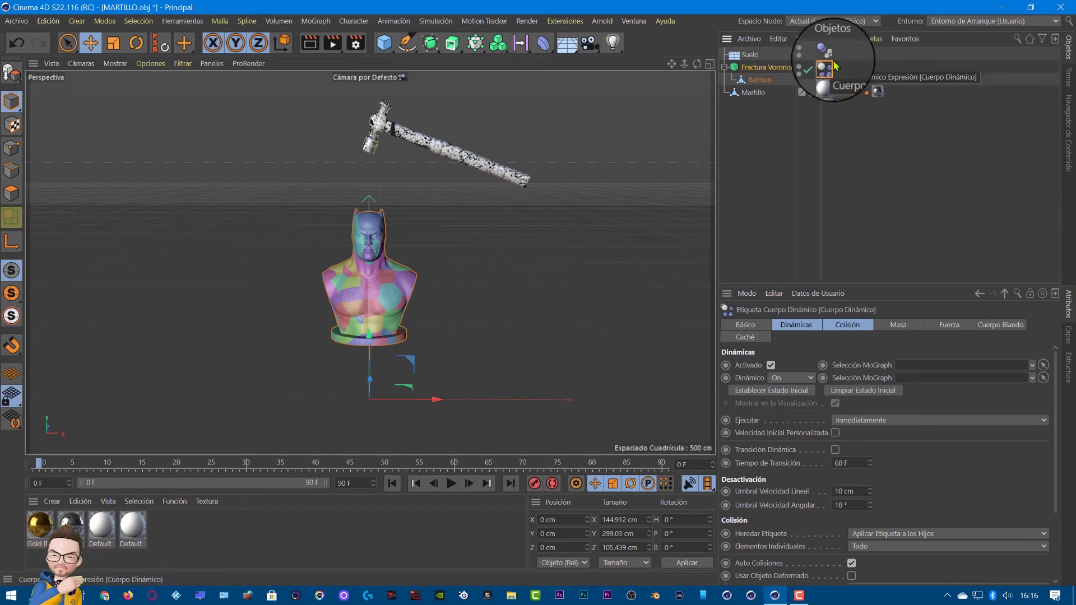
pyautogui.click(774, 149)
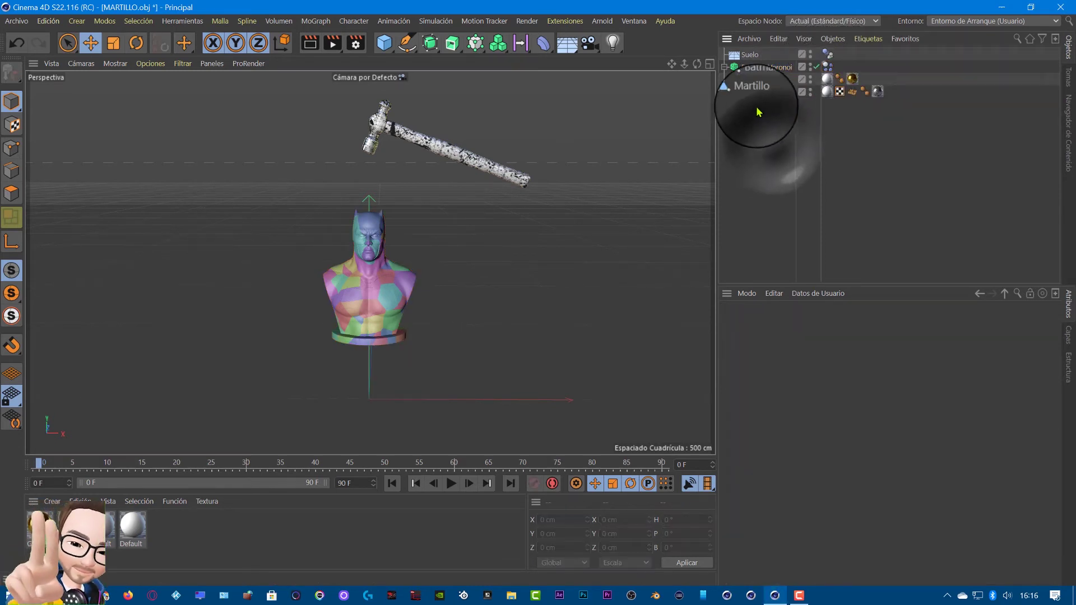
pyautogui.click(753, 100)
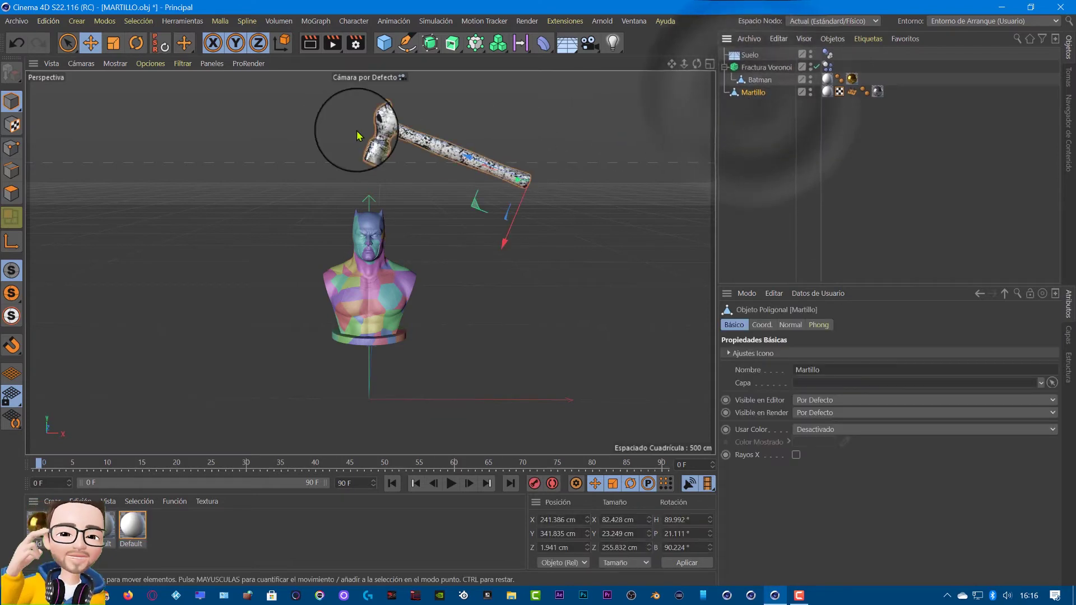
# - Tag Martillo as a Cuerpo Colisionador and play the simulation to watch the bust collapse
pyautogui.rightClick(743, 94)
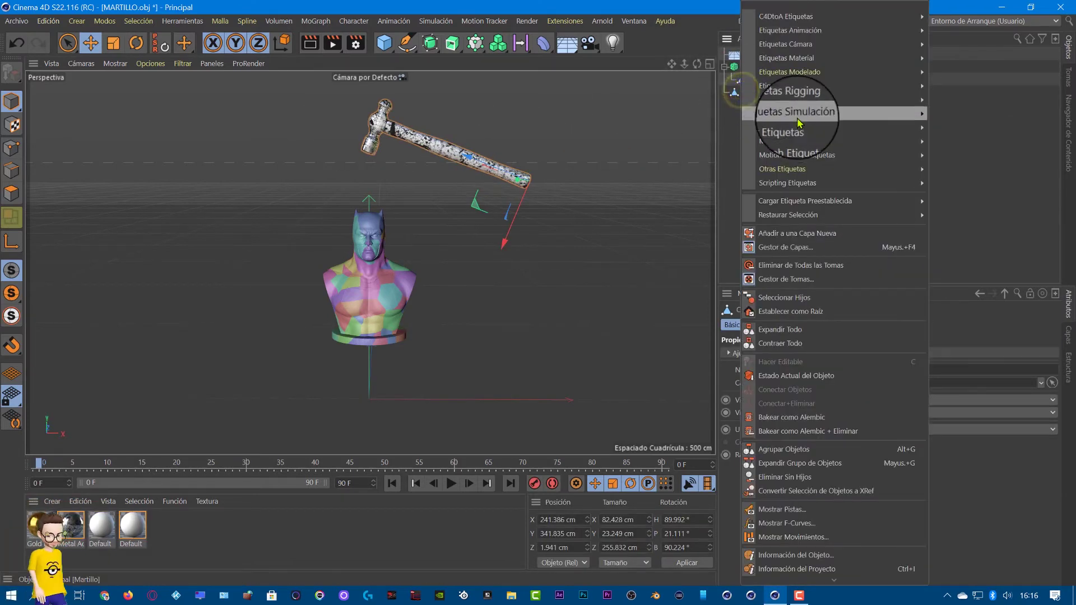
pyautogui.moveTo(791, 112)
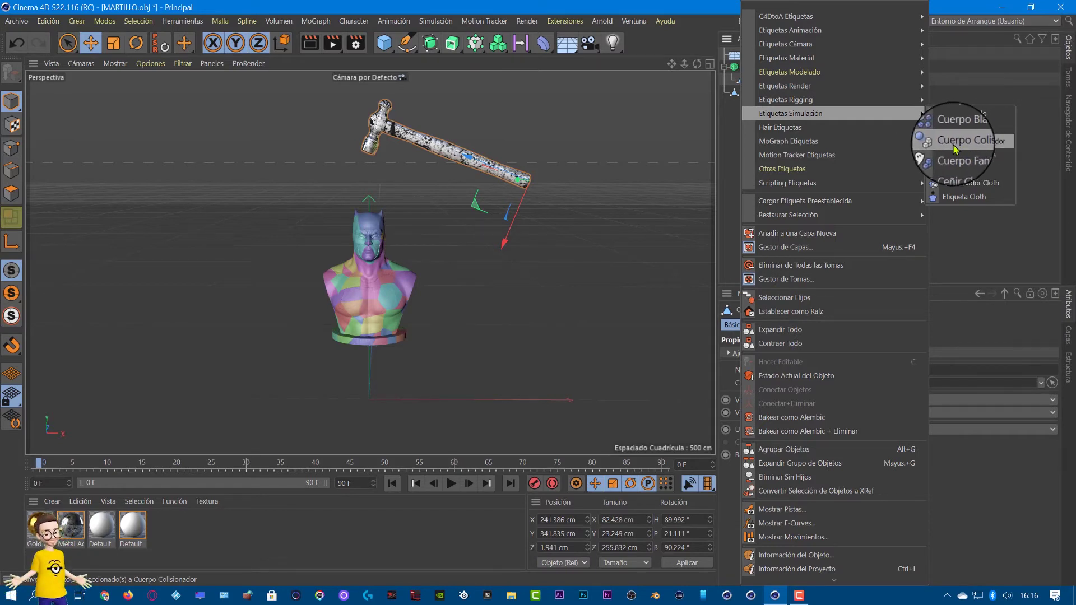
pyautogui.click(956, 149)
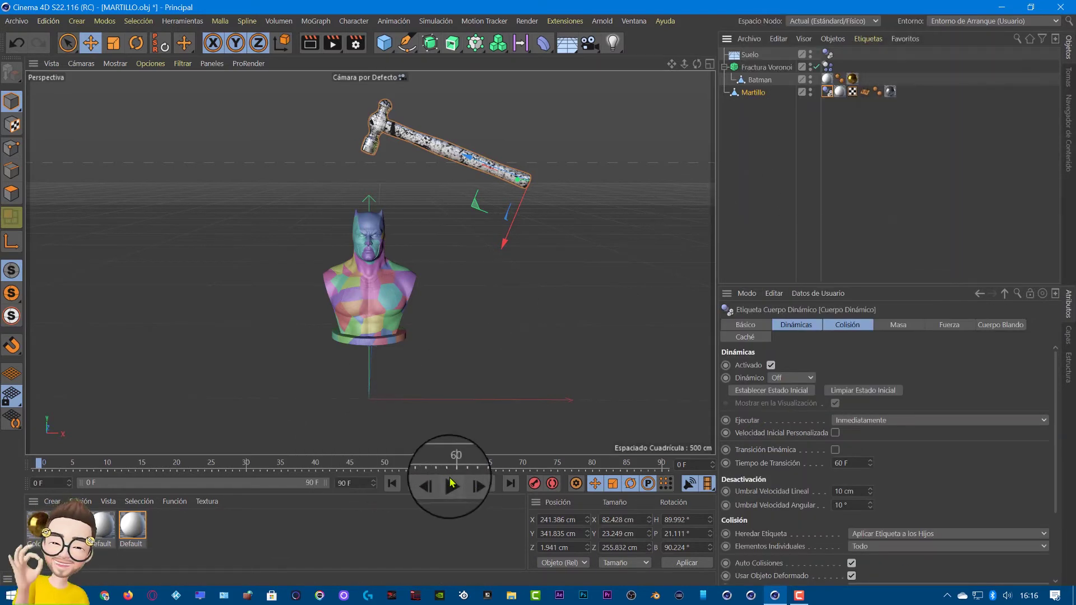
pyautogui.click(452, 486)
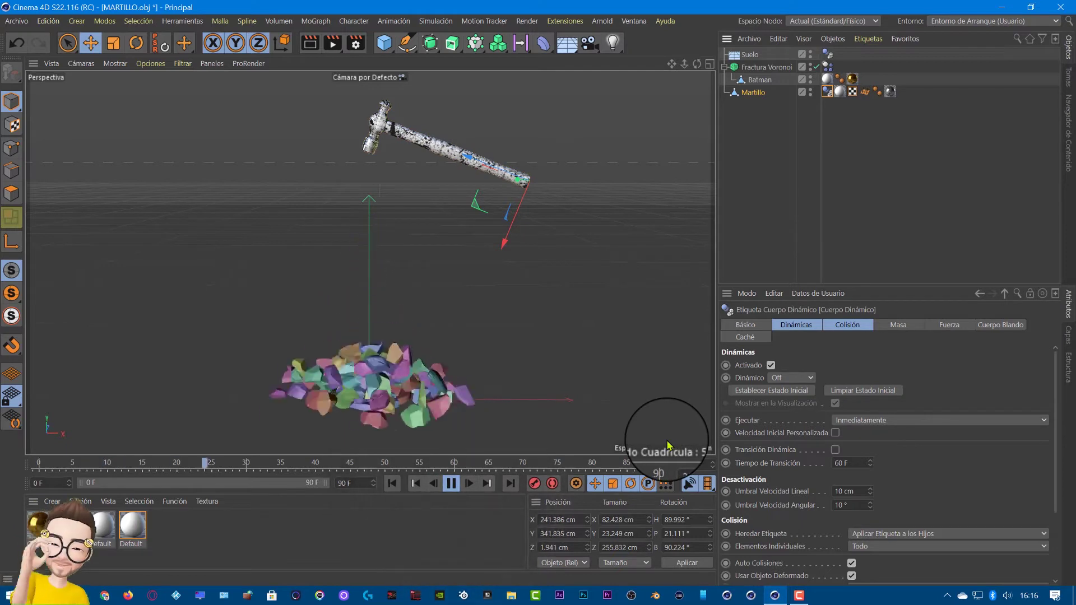
pyautogui.click(452, 484)
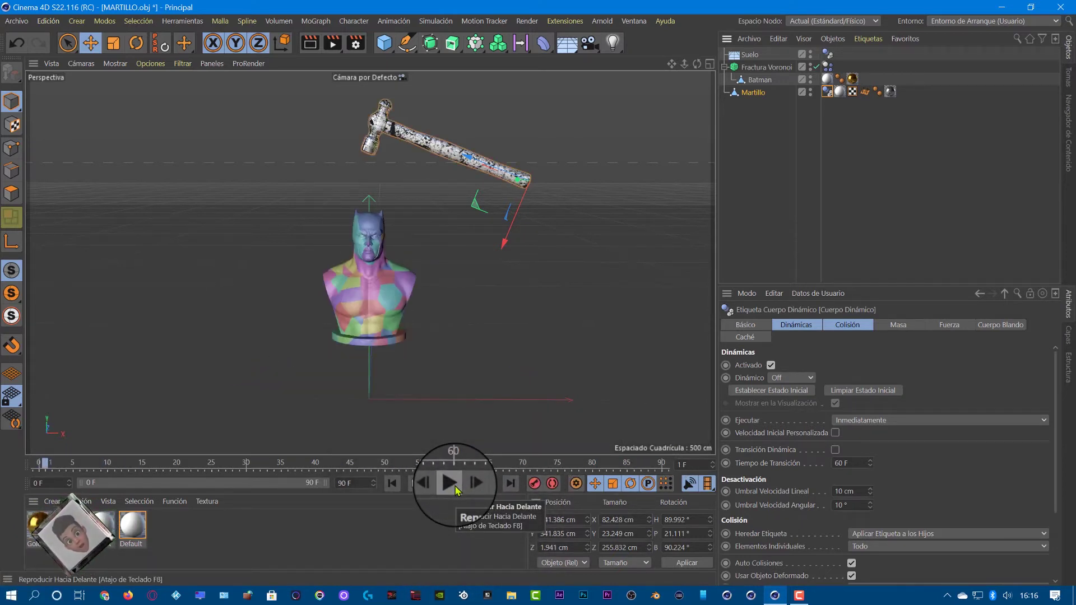
pyautogui.click(455, 490)
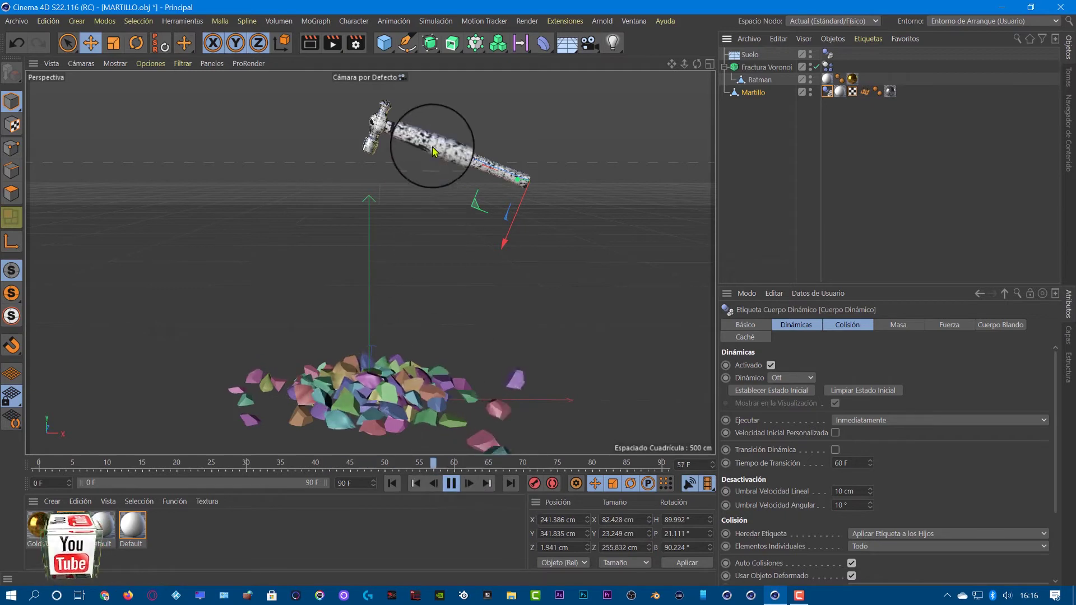
# - Set the fracture tag's Ejecutar to A la Colisión and confirm the bust stays intact on playback
pyautogui.click(451, 483)
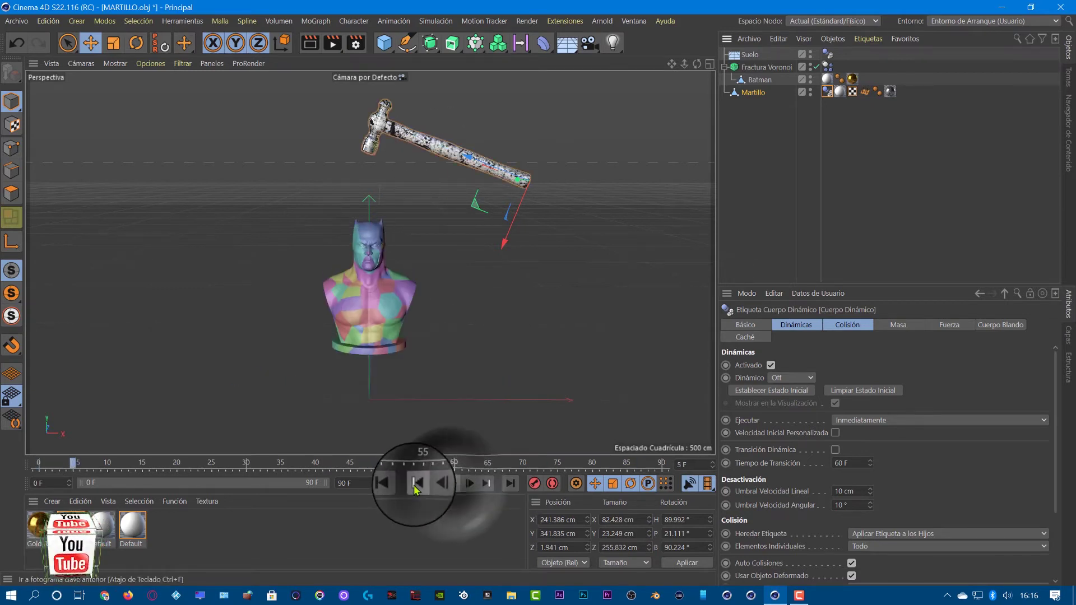
pyautogui.click(415, 489)
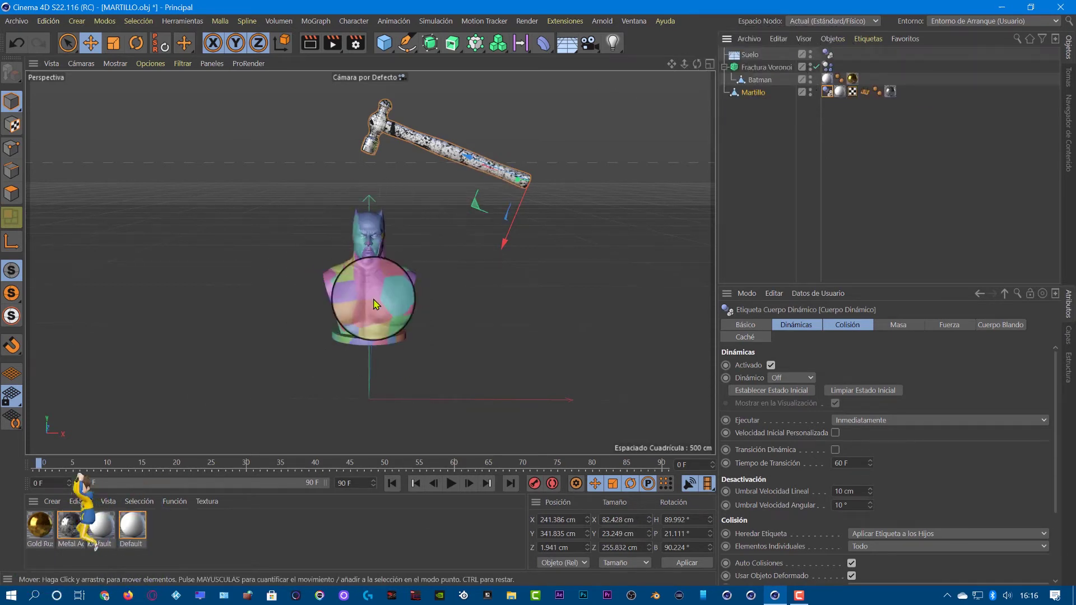
pyautogui.click(828, 67)
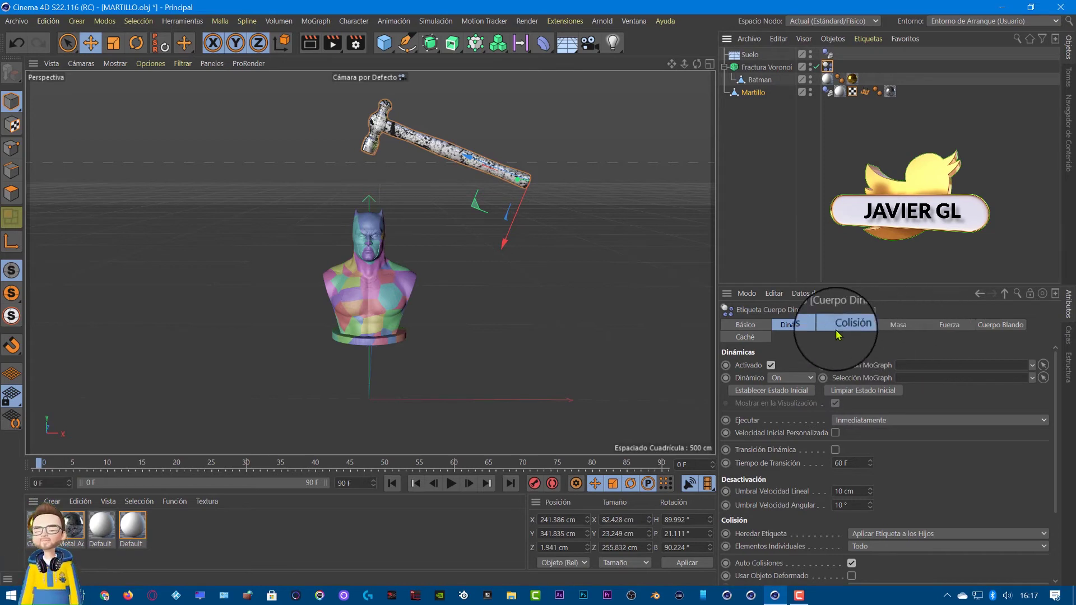
pyautogui.click(800, 328)
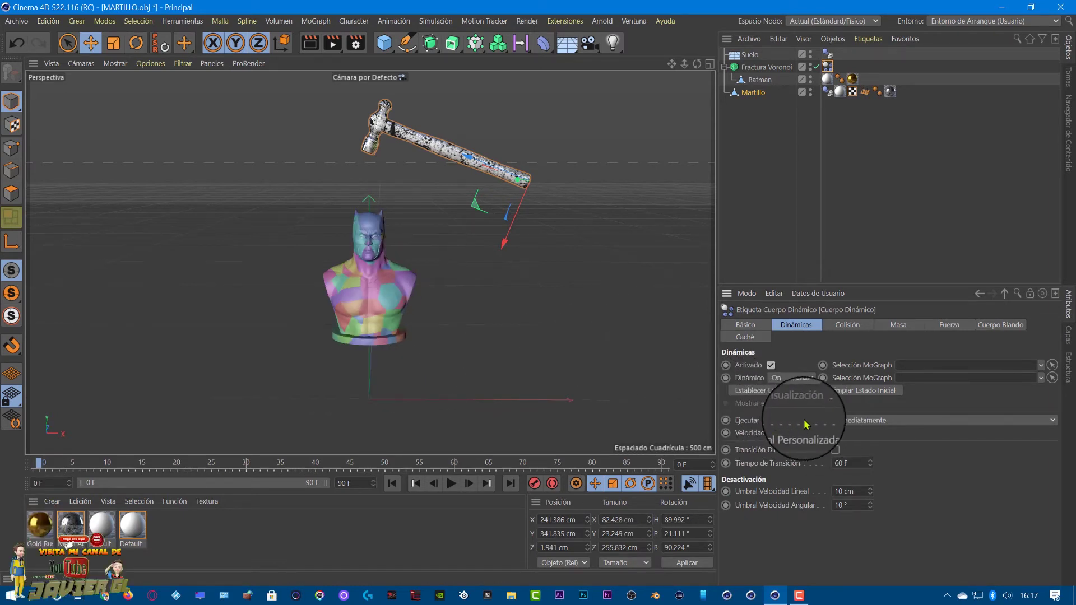
pyautogui.click(854, 426)
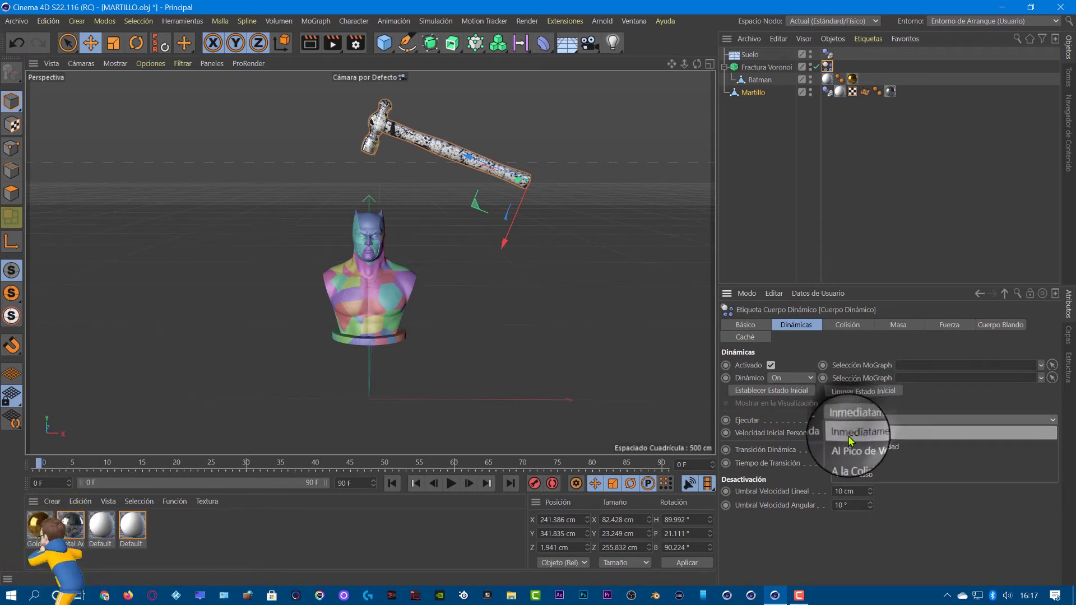
pyautogui.click(838, 465)
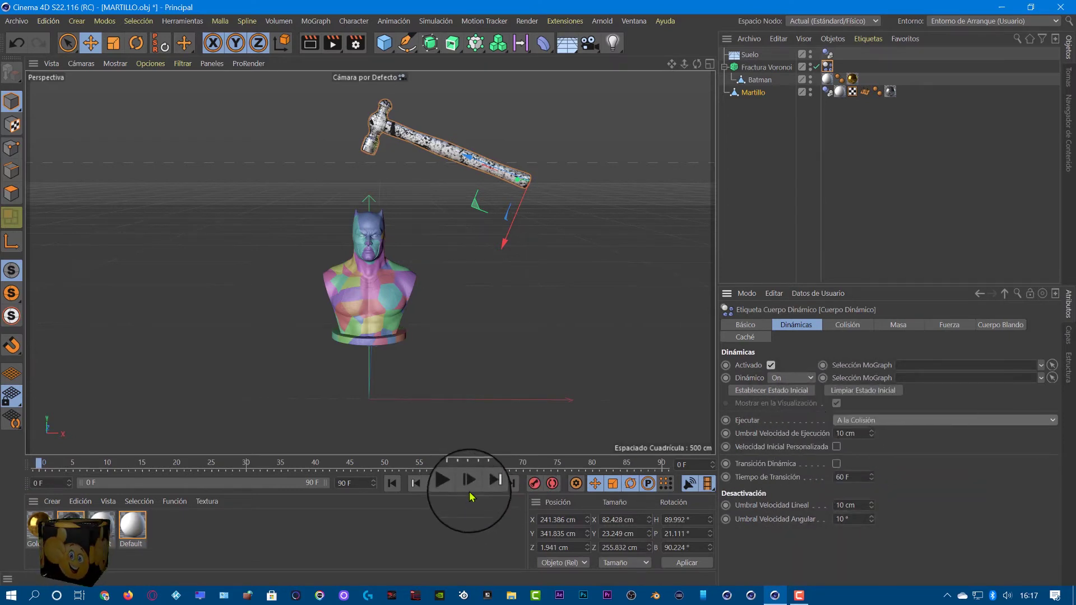
pyautogui.click(454, 488)
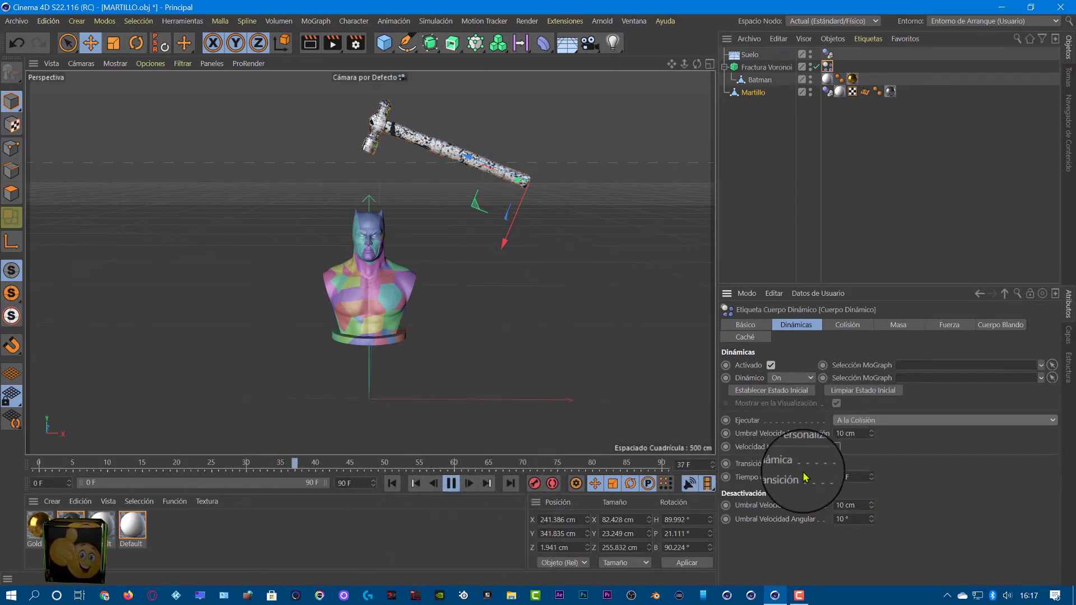
pyautogui.click(448, 484)
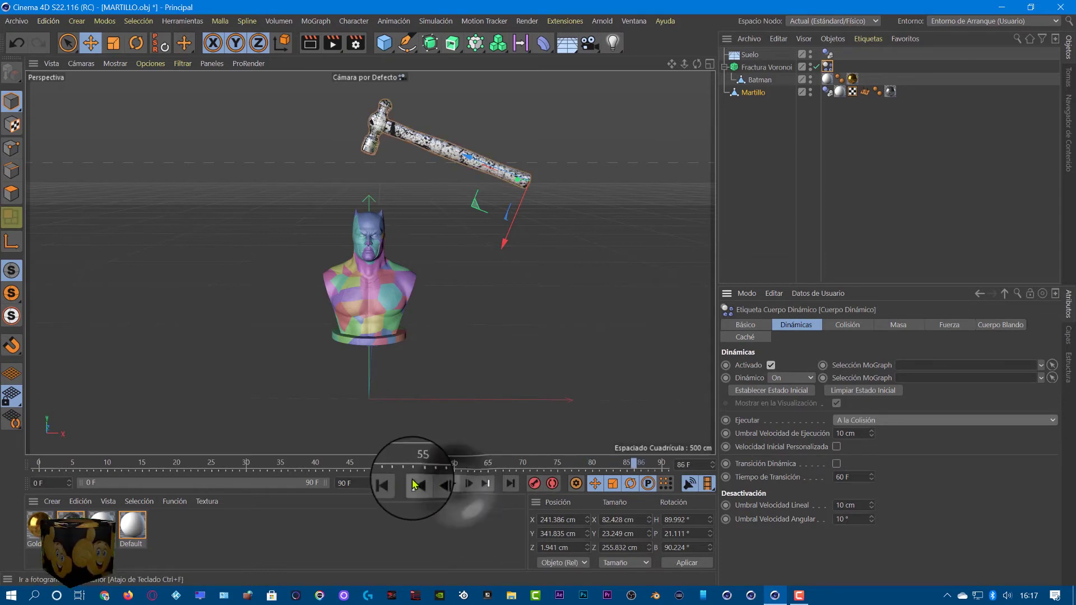
pyautogui.click(392, 483)
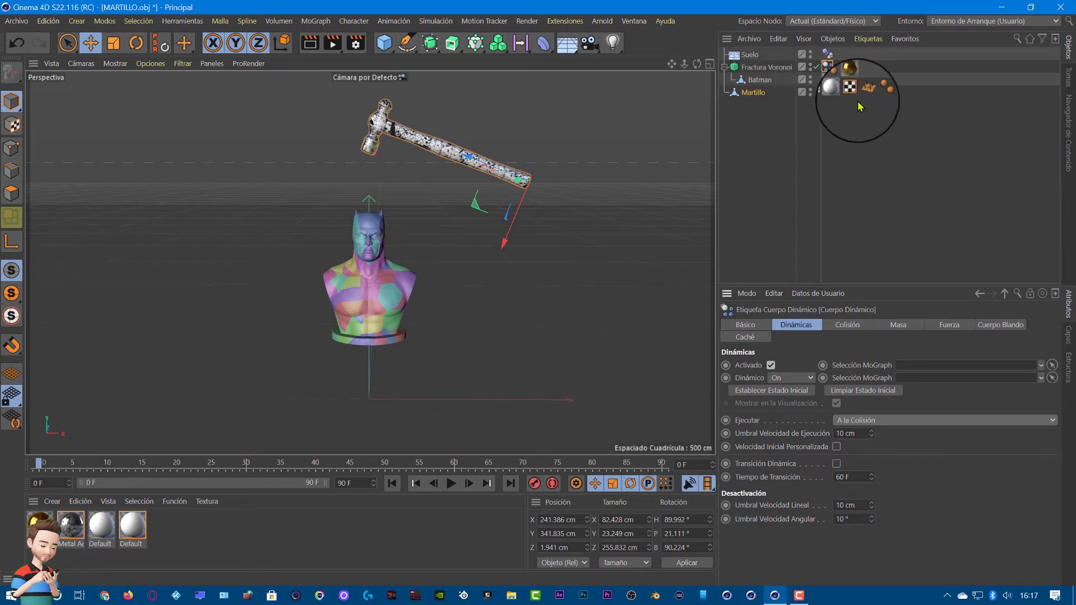
# - Inspect the Martillo hammer's dynamics tag and scrub the animation forward
pyautogui.click(762, 97)
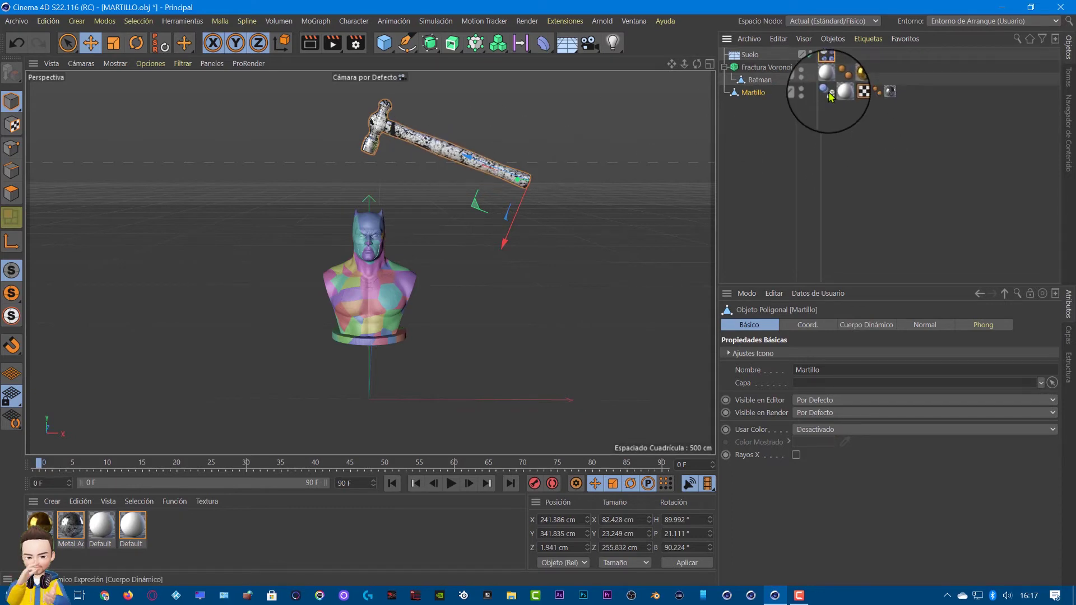
pyautogui.click(828, 92)
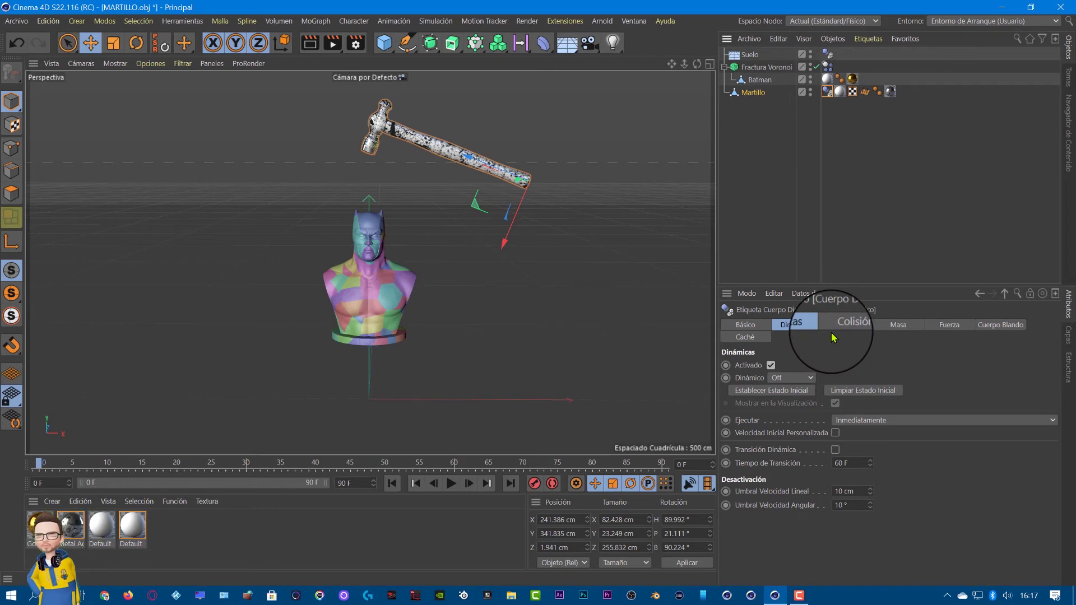
pyautogui.click(751, 93)
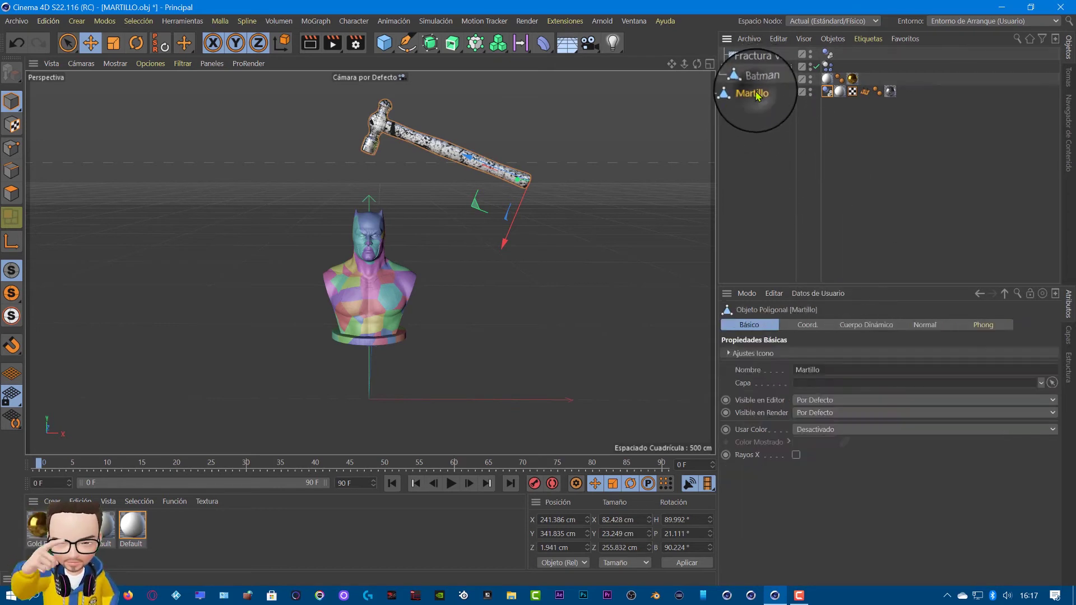
pyautogui.click(828, 91)
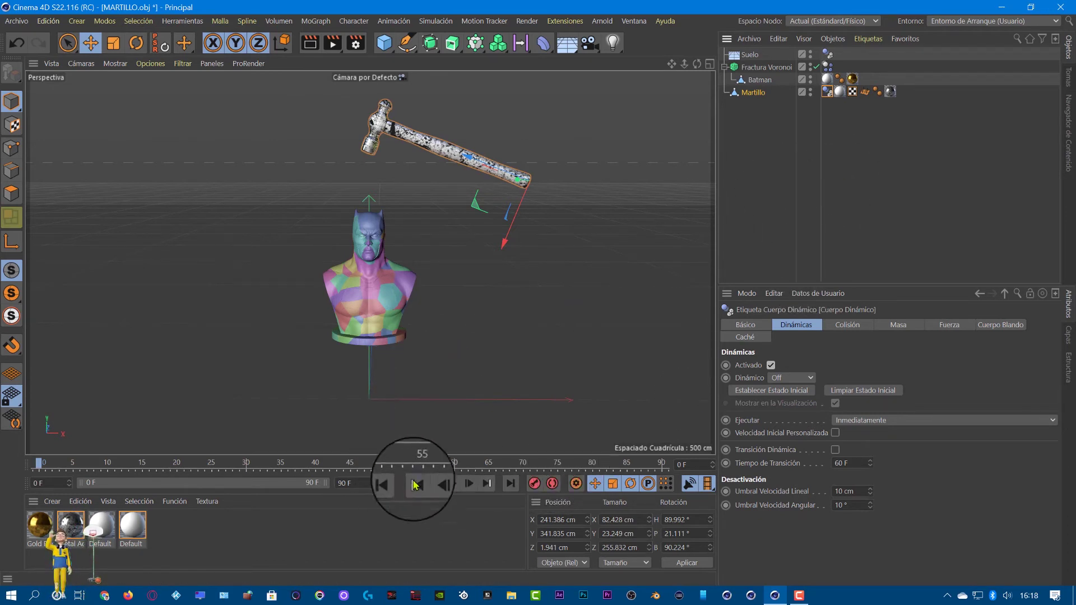
pyautogui.click(451, 483)
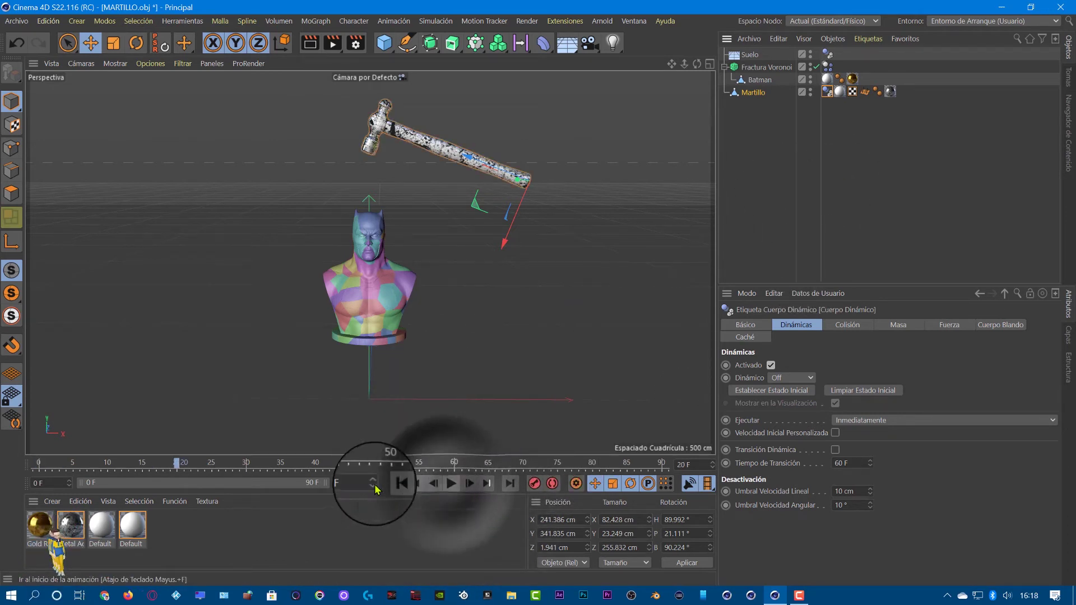
pyautogui.moveTo(180, 466)
pyautogui.mouseDown()
pyautogui.moveTo(47, 467)
pyautogui.moveTo(308, 466)
pyautogui.mouseUp()
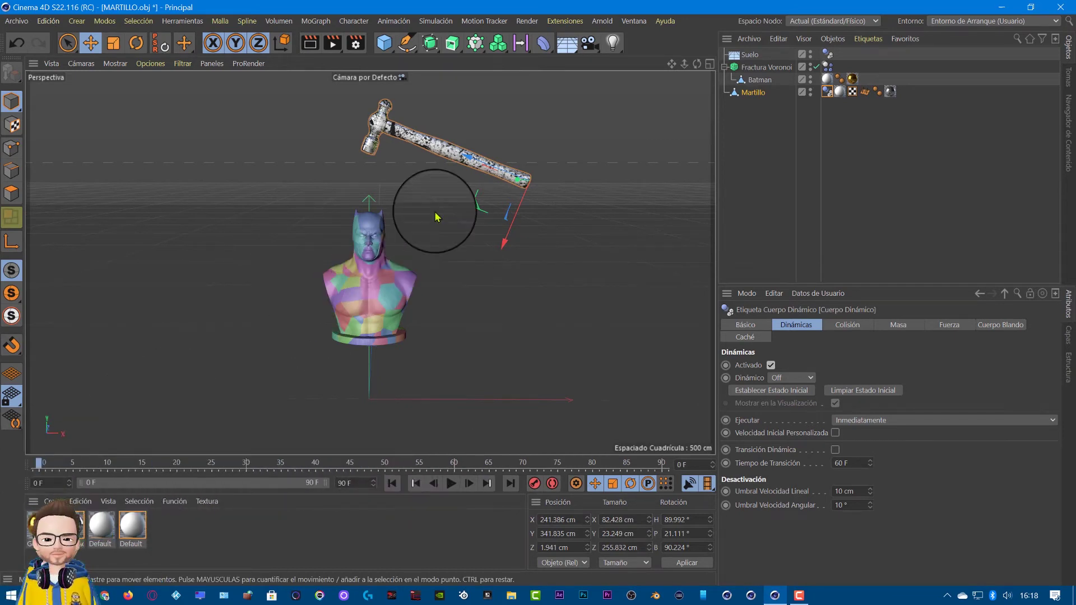
# - Record a keyframe for Martillo at frame 0 and move the playhead to frame 35
pyautogui.click(772, 98)
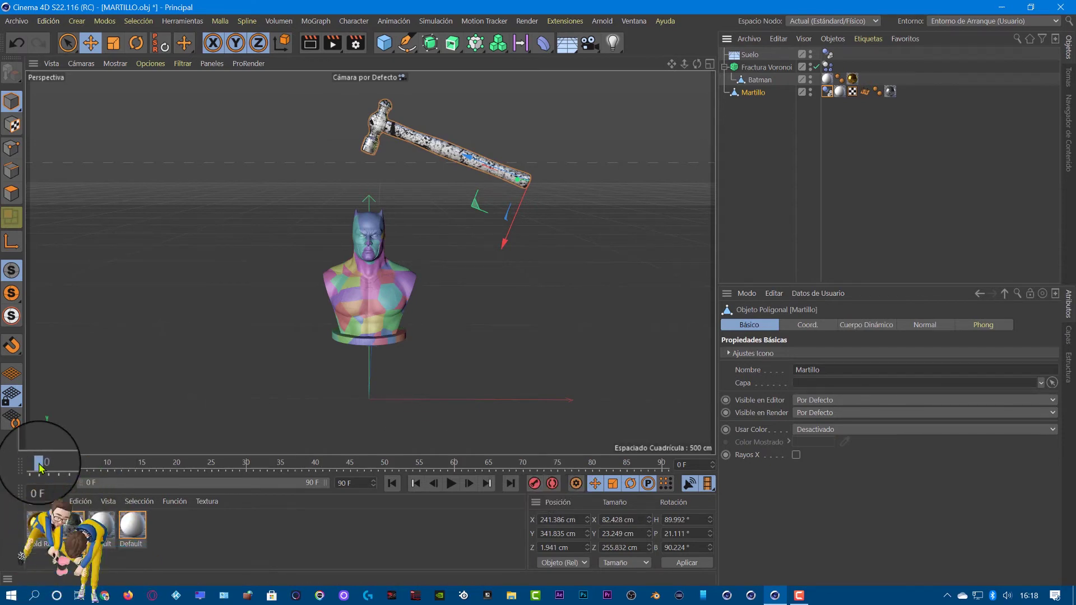
pyautogui.click(534, 487)
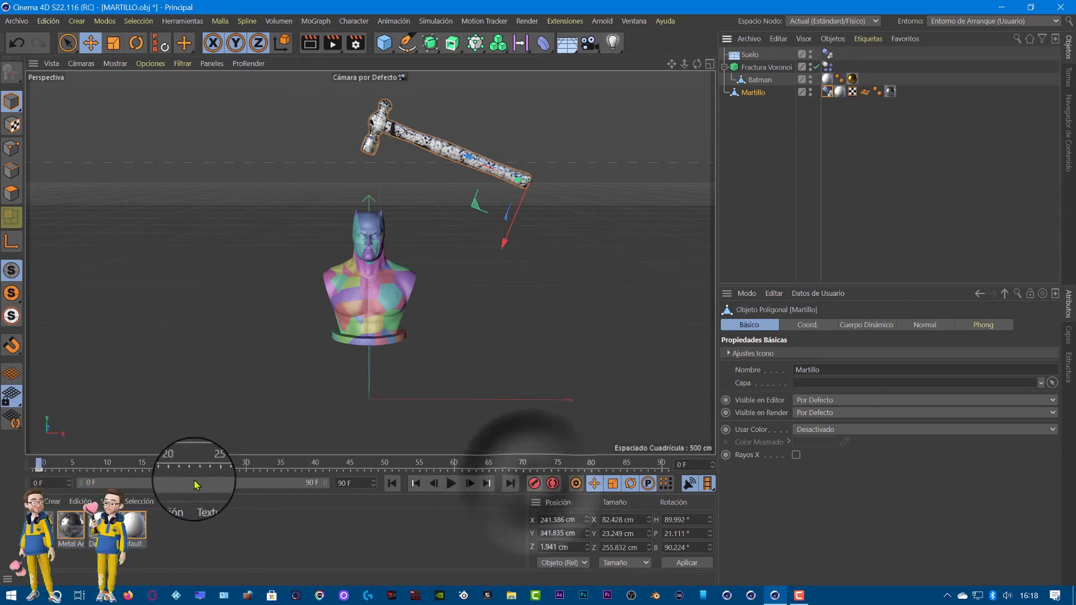
pyautogui.click(54, 463)
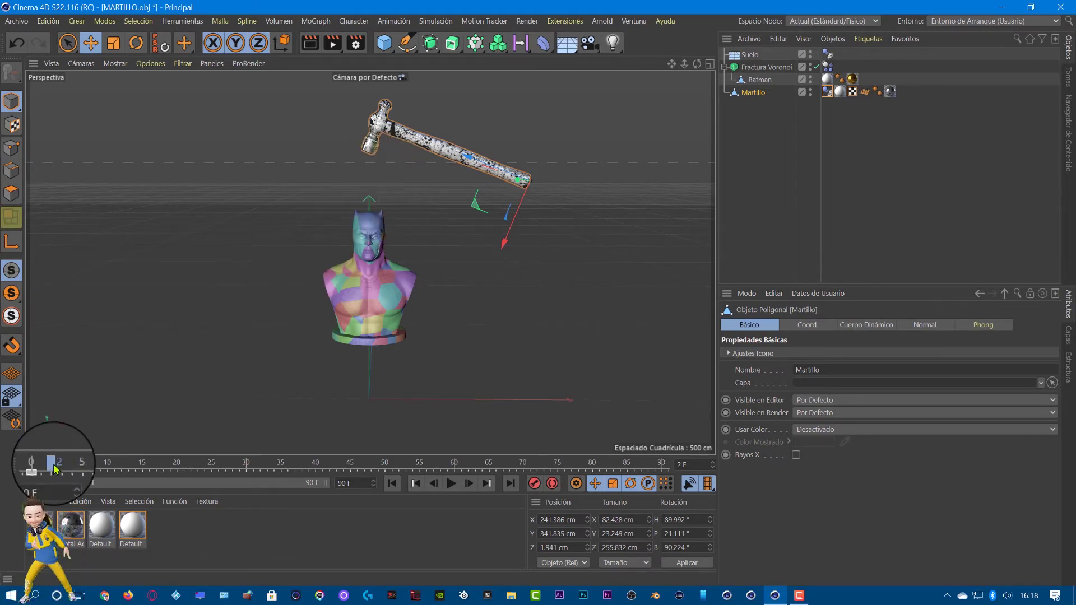
pyautogui.moveTo(54, 469); pyautogui.dragTo(269, 469)
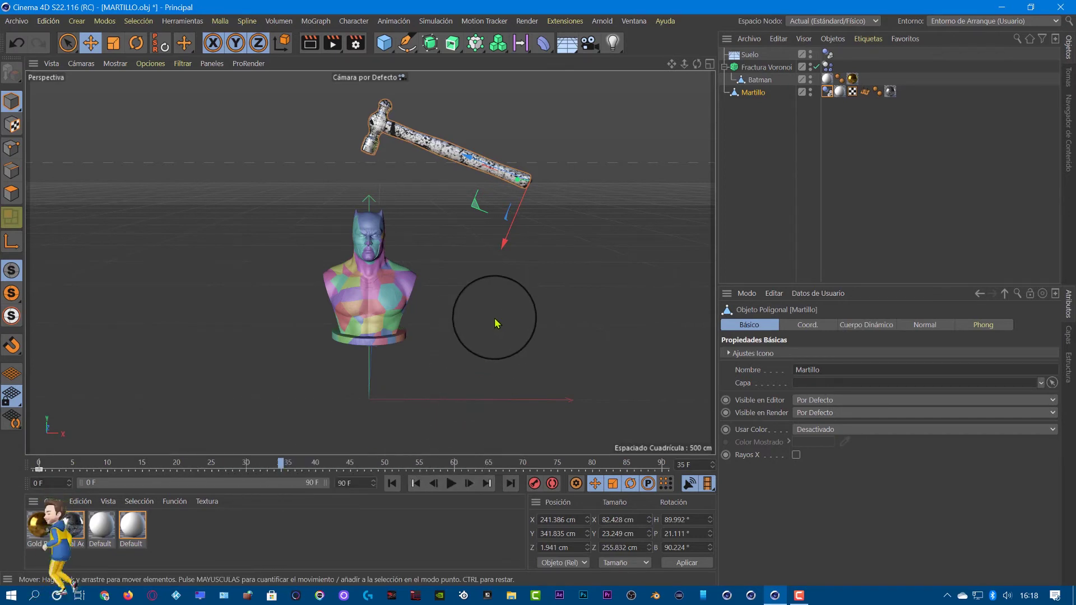
# - Rotate the hammer level onto the bust's head, key it at frame 35, and replay from frame 0
pyautogui.click(136, 44)
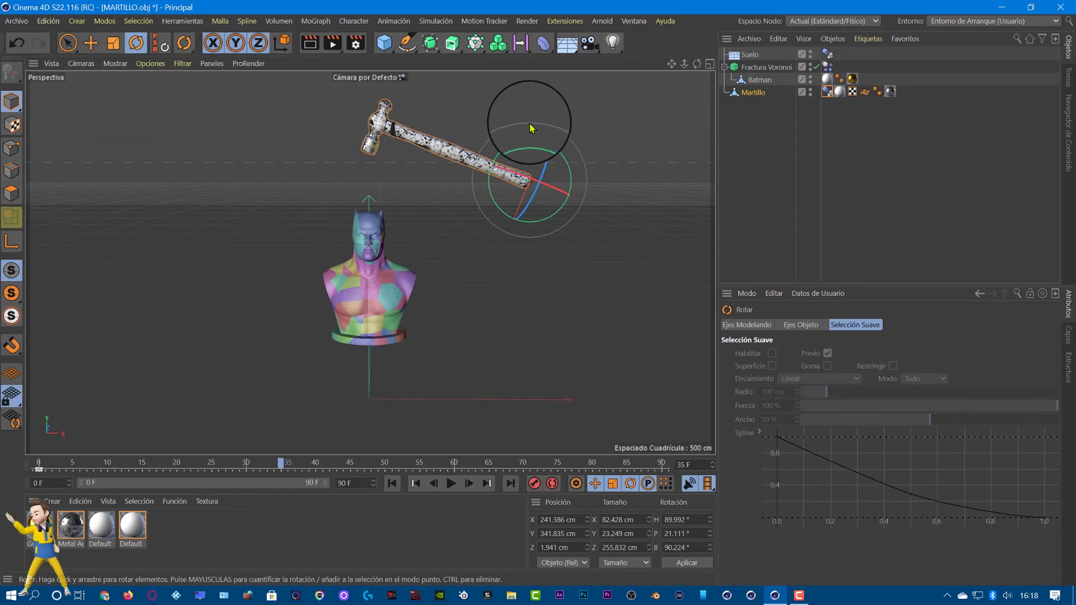
pyautogui.moveTo(527, 128); pyautogui.dragTo(507, 136)
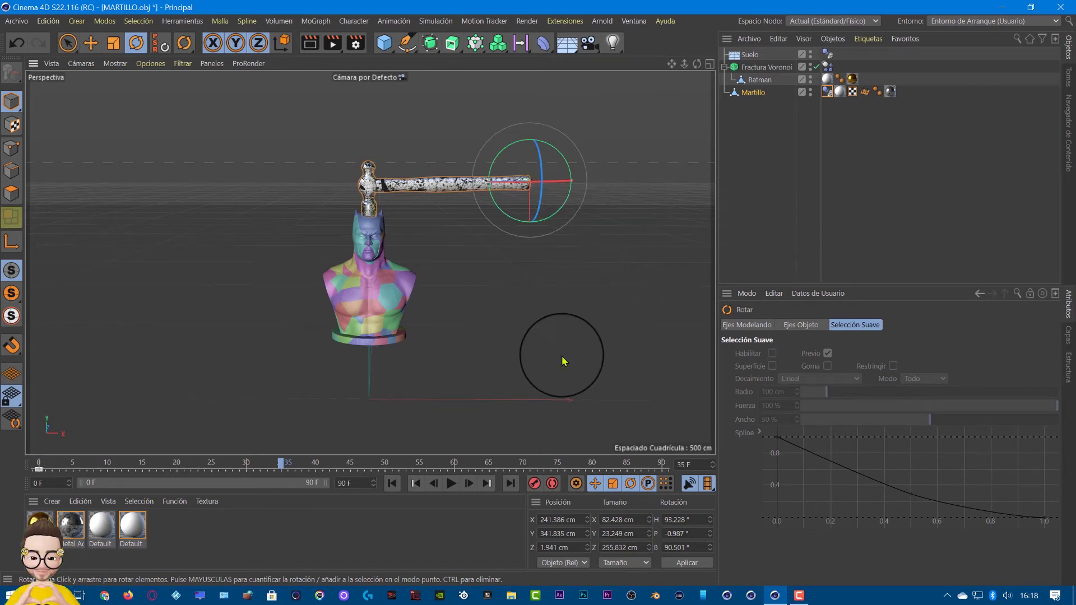
pyautogui.click(535, 487)
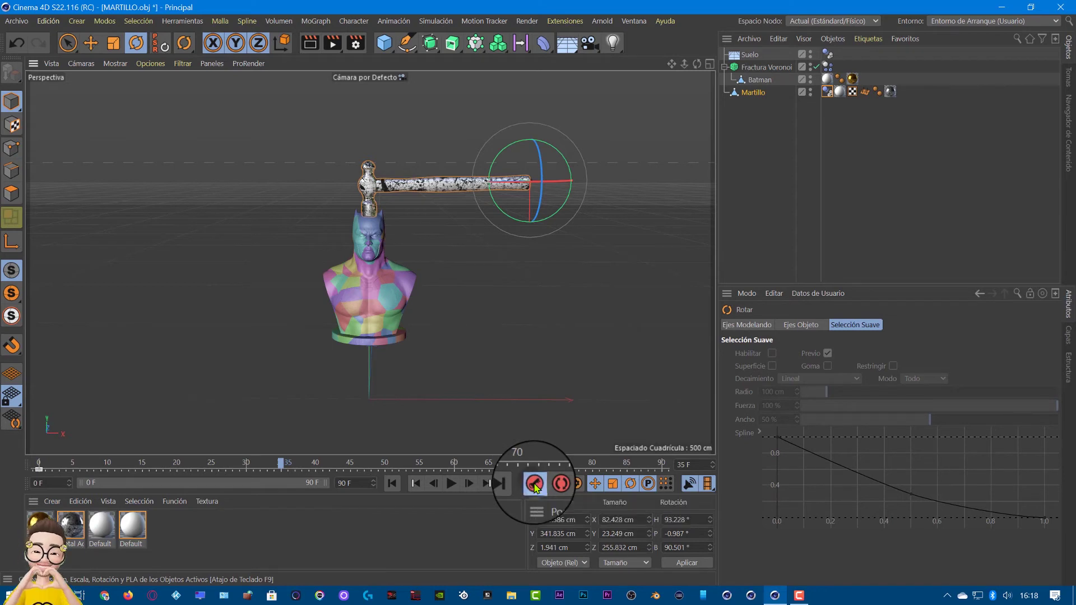
pyautogui.click(282, 470)
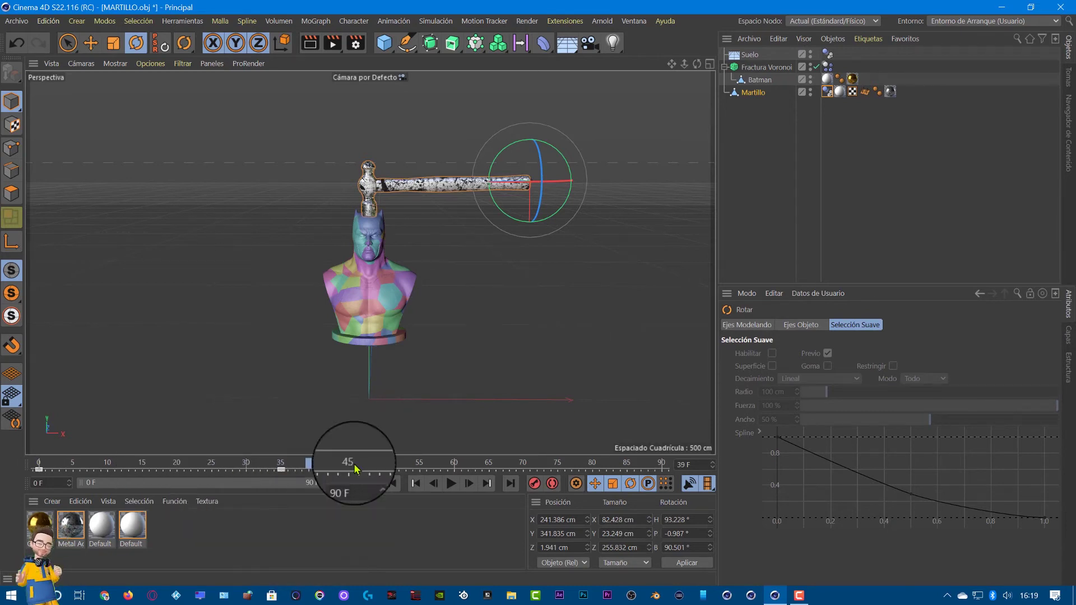
pyautogui.click(399, 488)
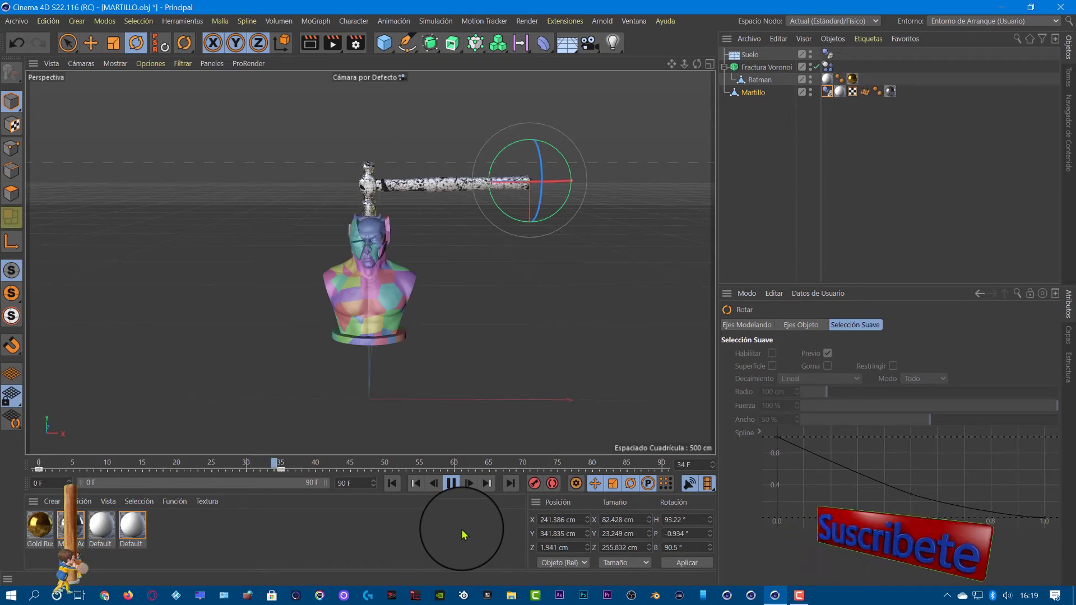
pyautogui.click(451, 484)
pyautogui.click(392, 483)
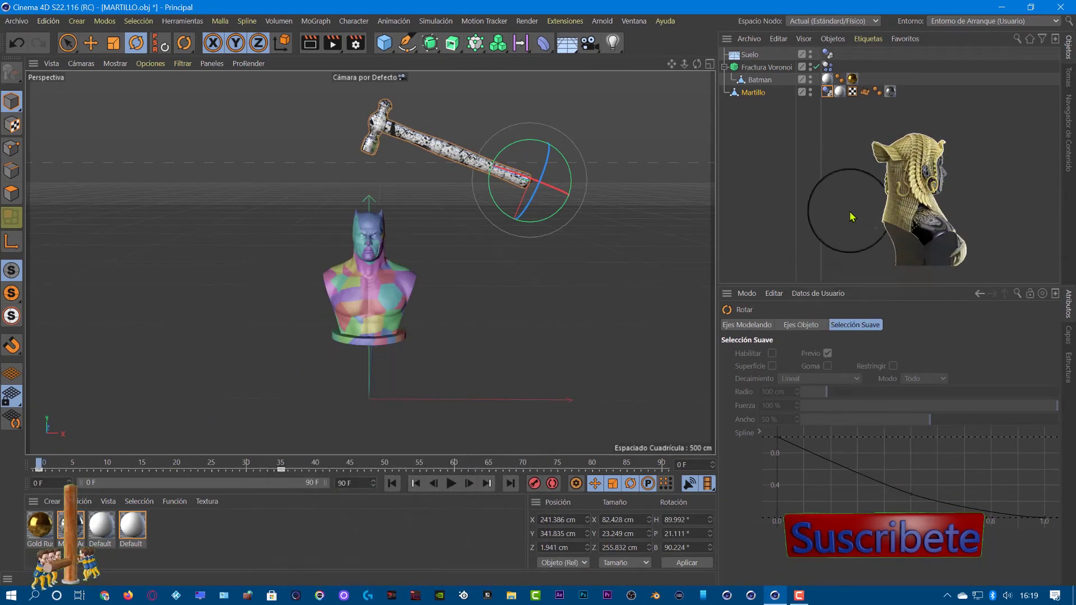
# - Move the hammer's strike keyframe earlier, to frame 10, from its Cuerpo Dinámico Fuerza settings
pyautogui.click(827, 91)
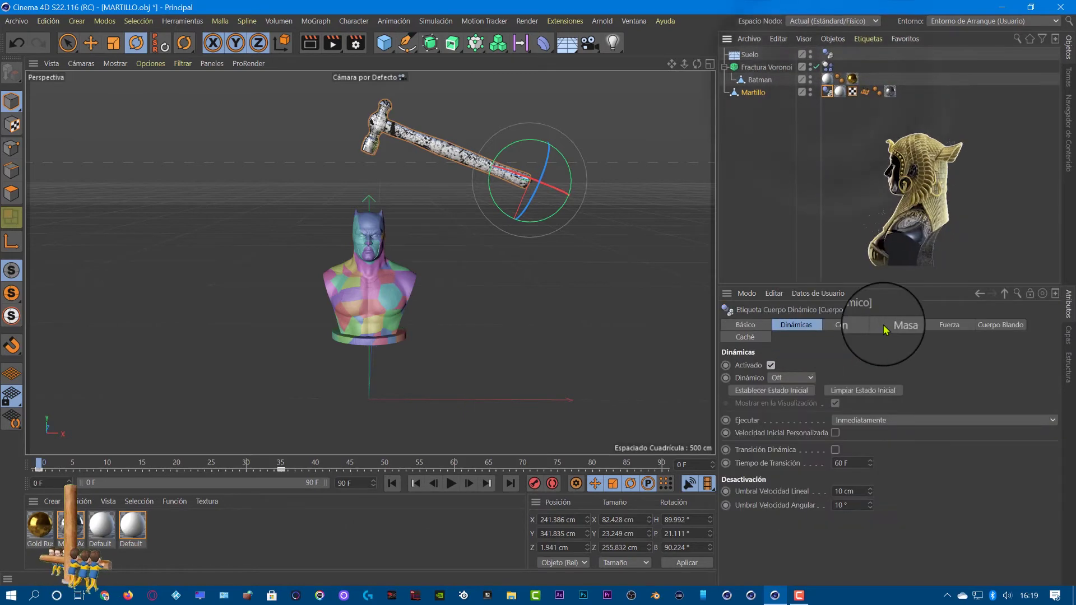
pyautogui.click(948, 325)
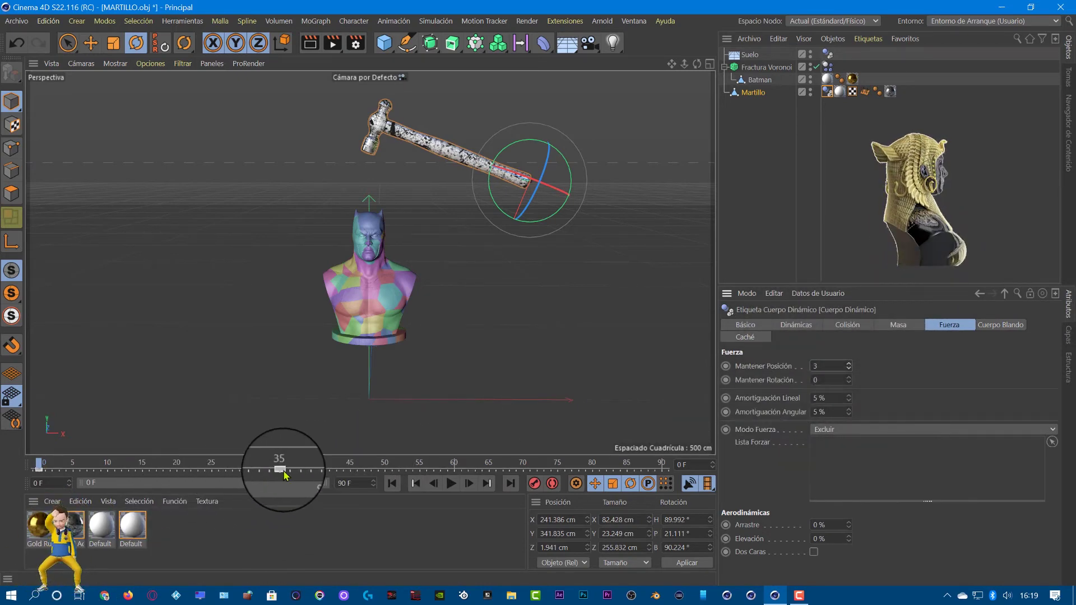
pyautogui.moveTo(281, 470); pyautogui.dragTo(111, 478)
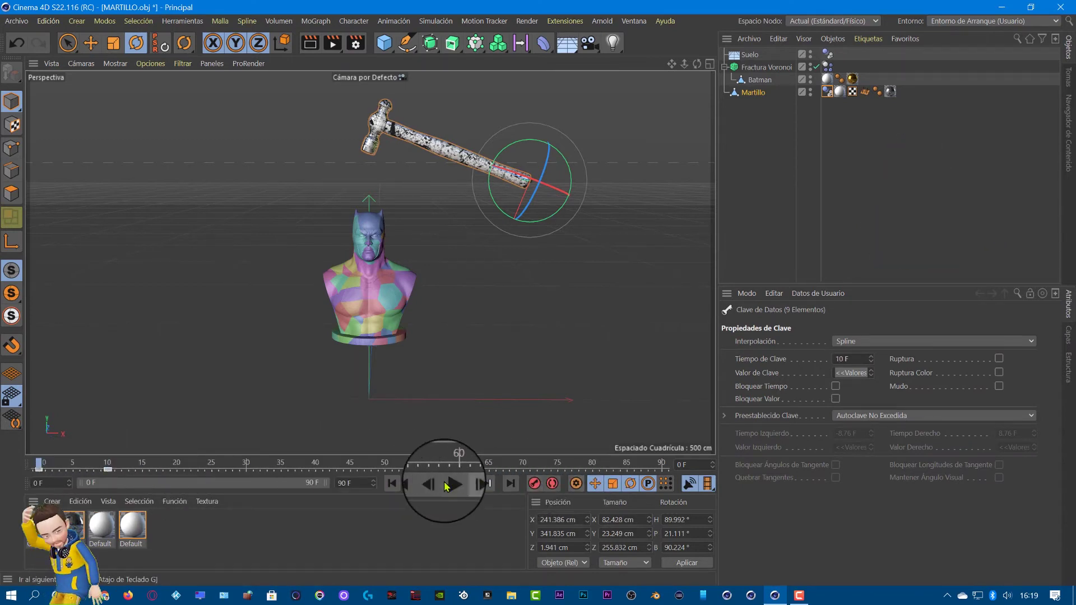
# - Play the animation and stop it at frame 10 to check the hammer strike
pyautogui.click(451, 486)
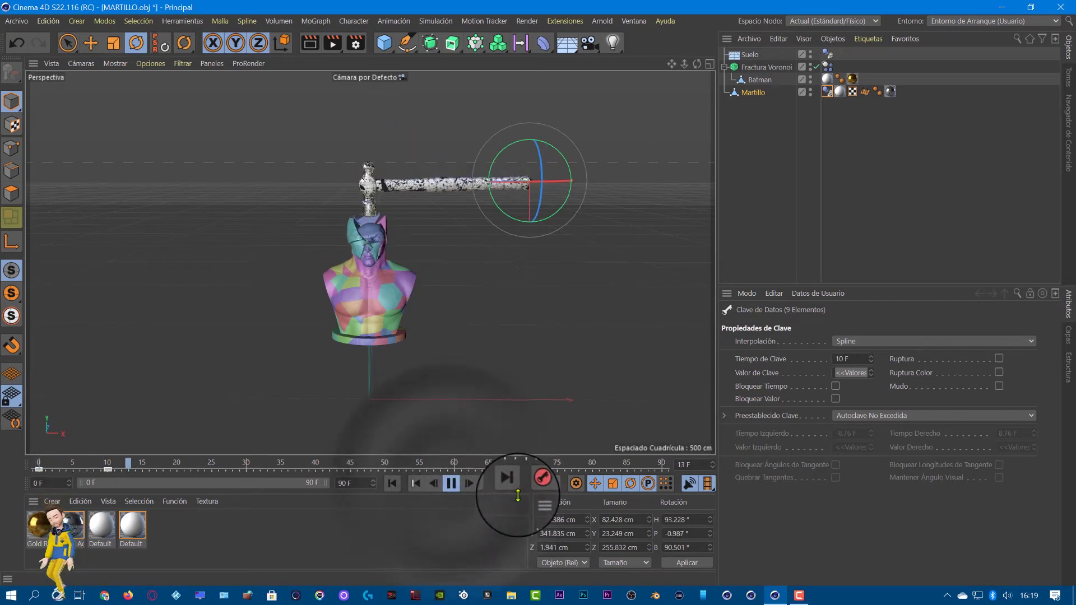
pyautogui.click(453, 485)
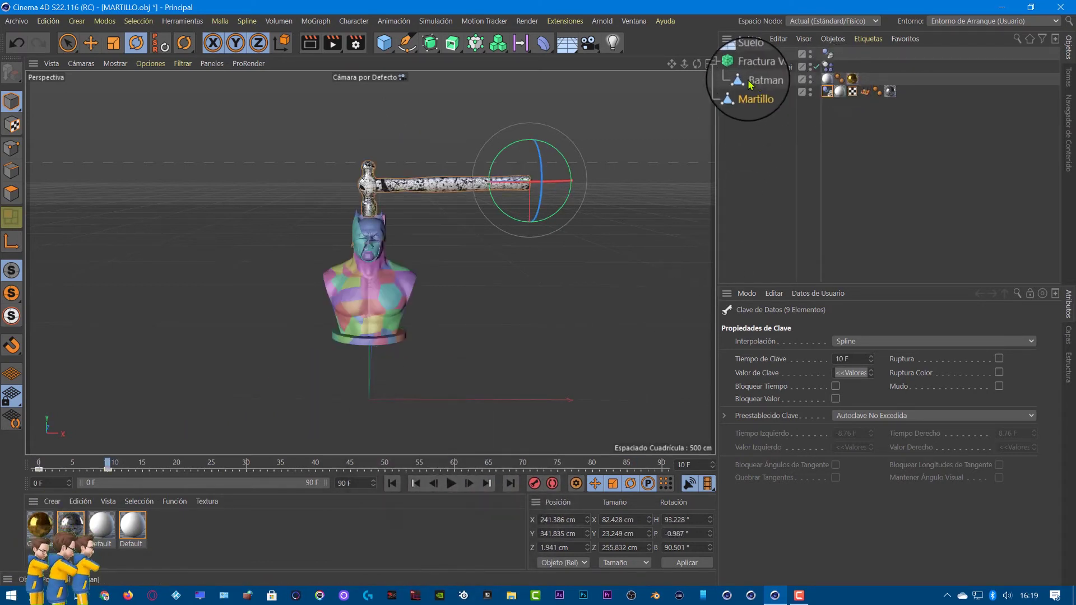
# - Review the Fractura Voronoi dynamics tag's Dinámicas, Cuerpo Blando and Colisión tabs
pyautogui.click(827, 66)
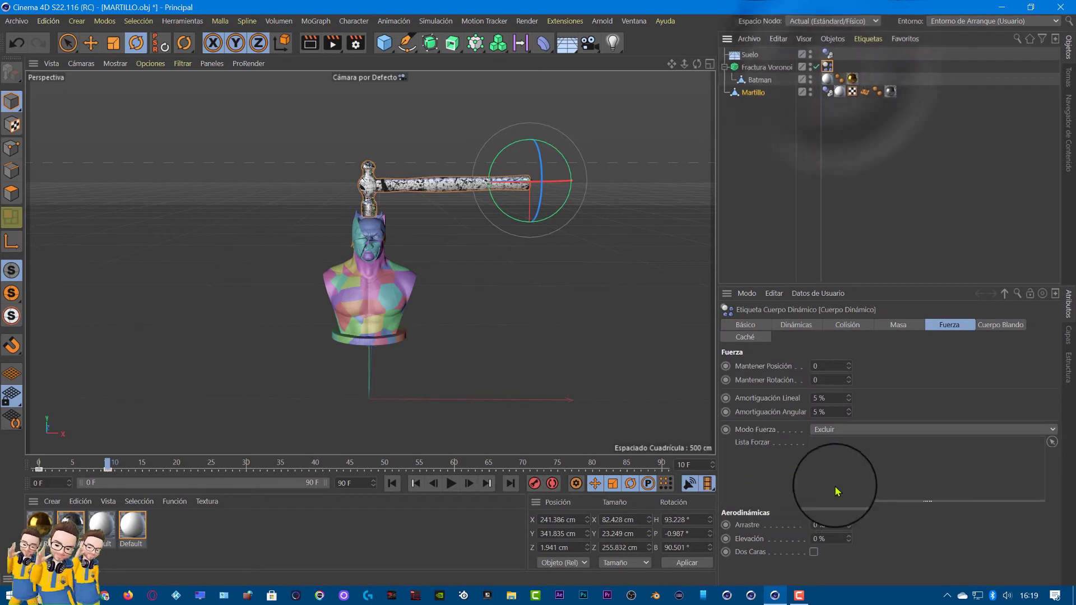
pyautogui.click(798, 325)
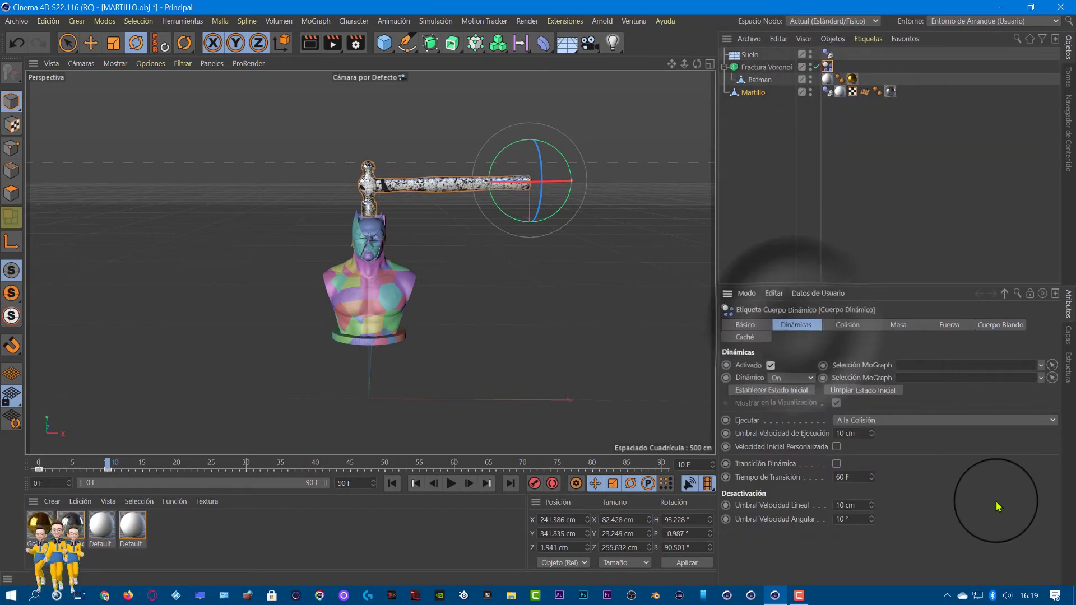
pyautogui.click(989, 325)
pyautogui.click(847, 325)
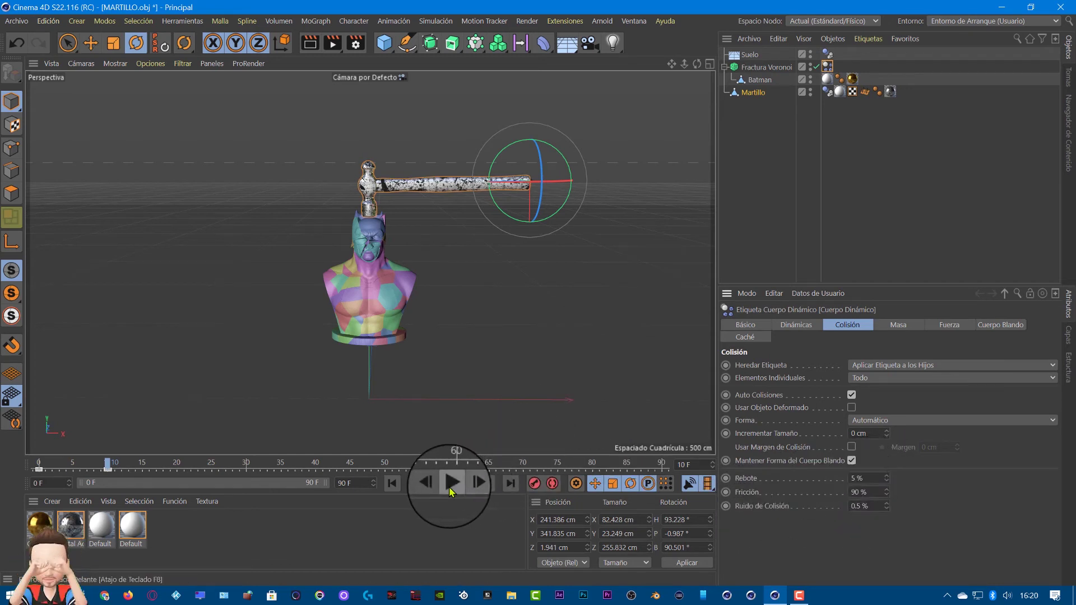
# - Play the animation from frame 0 and pause it to inspect the shattered debris
pyautogui.click(452, 491)
pyautogui.click(451, 485)
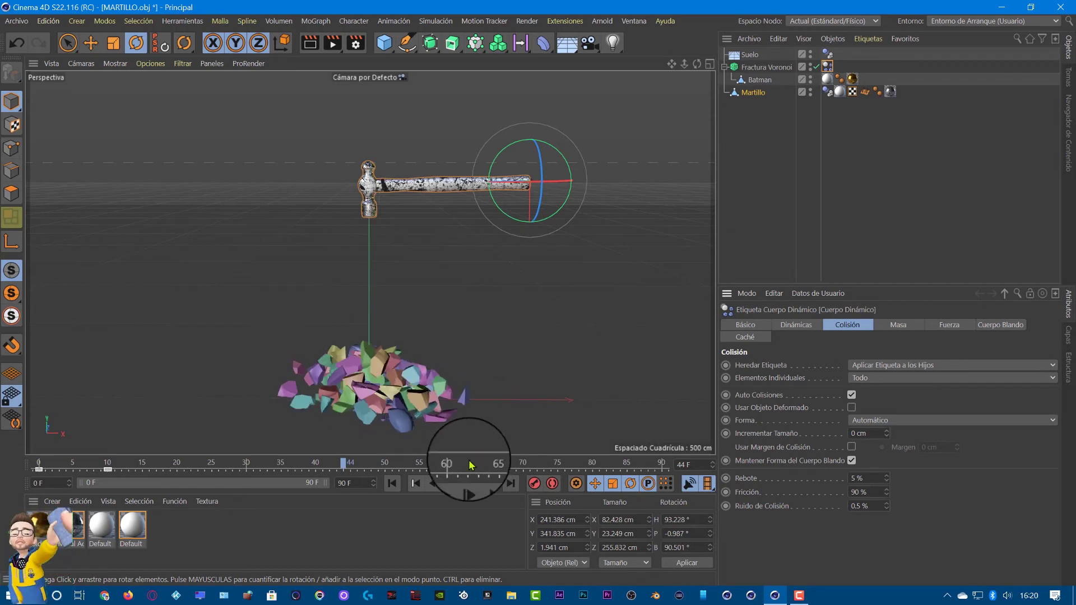
pyautogui.click(392, 483)
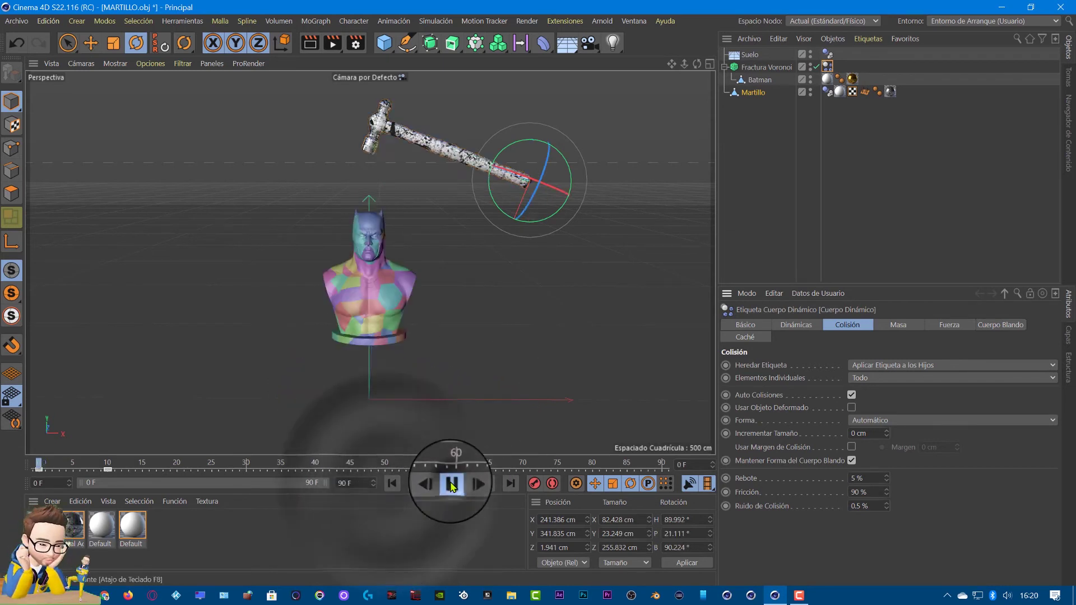
pyautogui.click(451, 484)
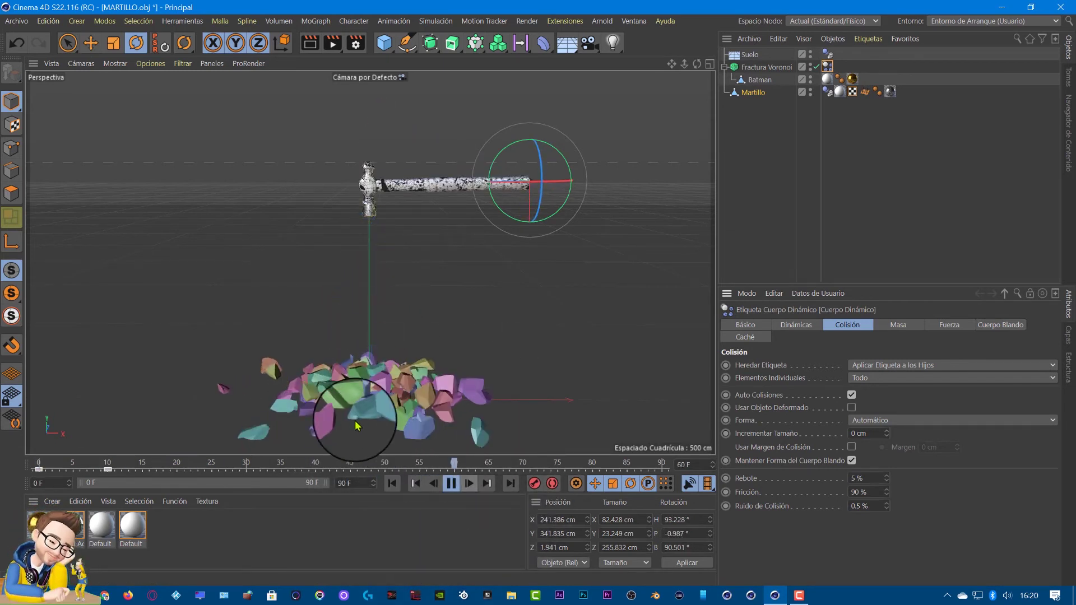
pyautogui.click(455, 489)
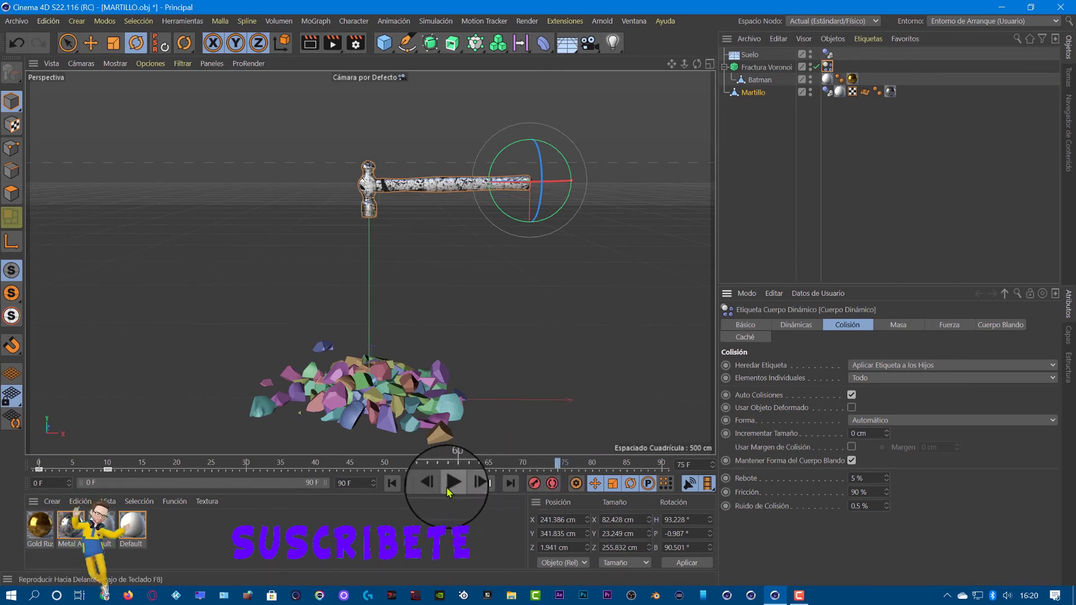
# - Replay the shatter, stop it, and rewind the timeline to frame 0
pyautogui.click(449, 492)
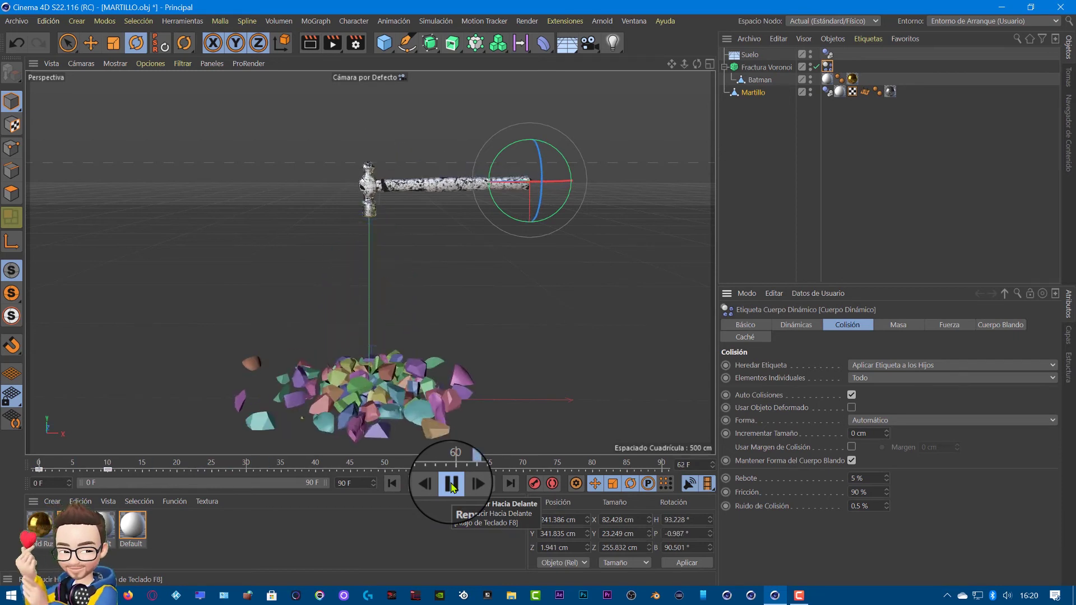
pyautogui.click(452, 485)
pyautogui.click(389, 485)
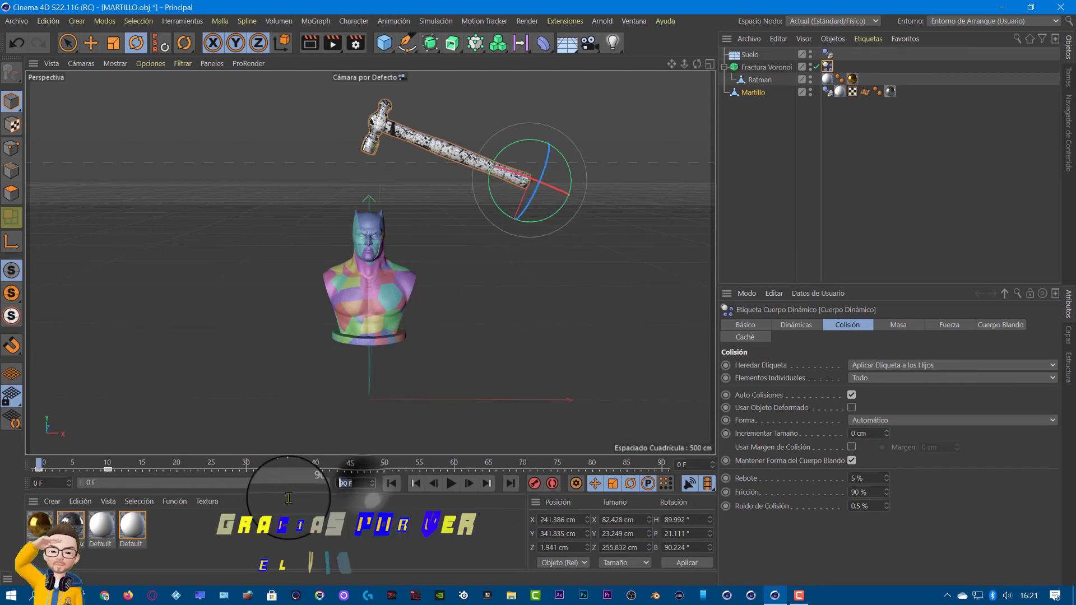
# - Confirm the 90-frame end, deselect the hammer and hide fragment colours to show the gold
pyautogui.doubleClick(342, 484)
pyautogui.press('Return')
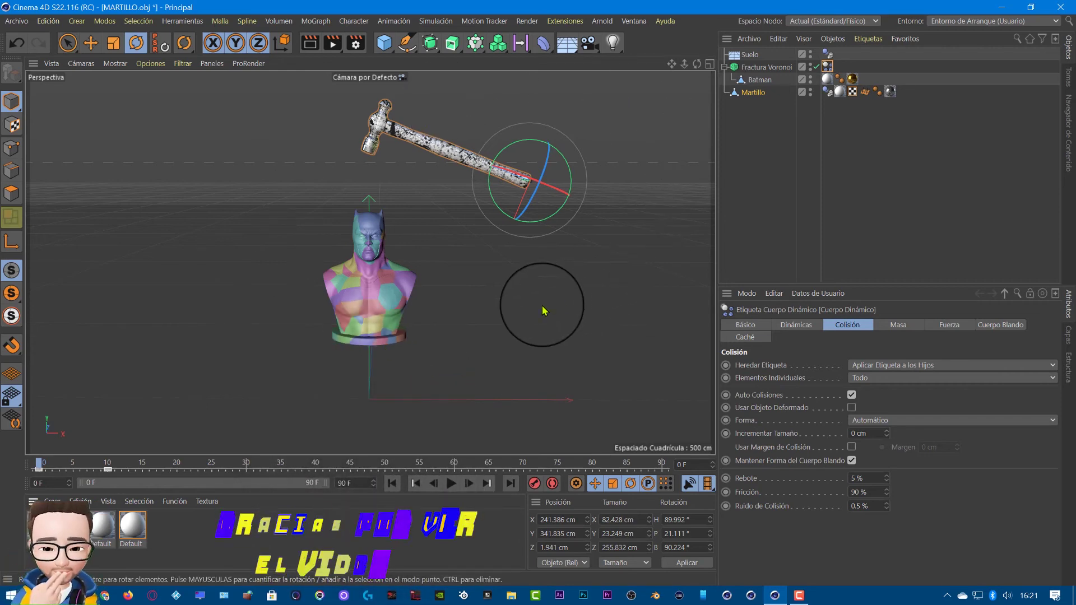
pyautogui.click(836, 147)
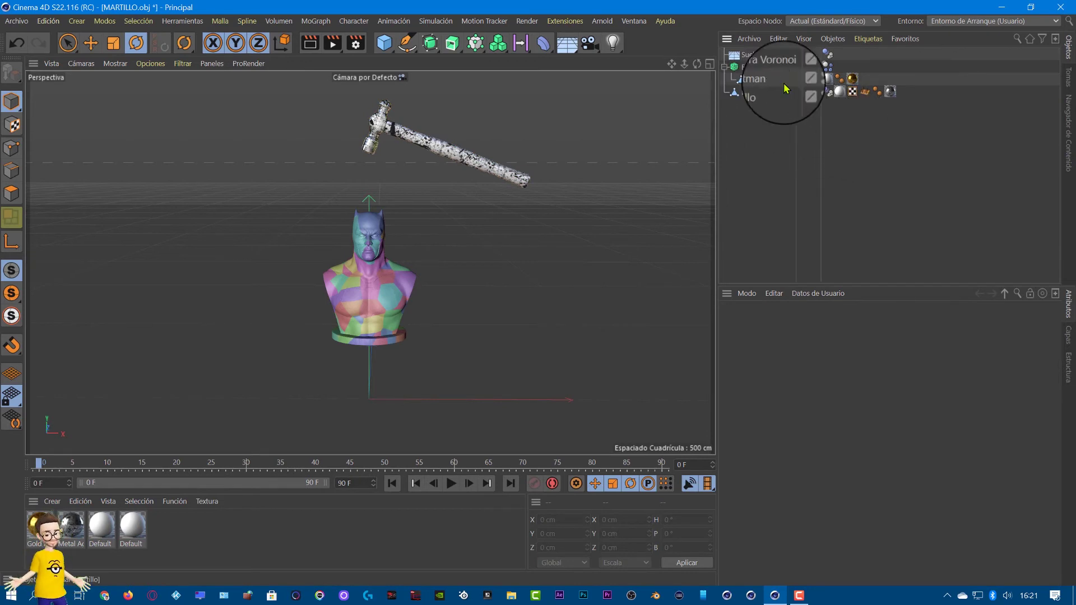
pyautogui.click(816, 67)
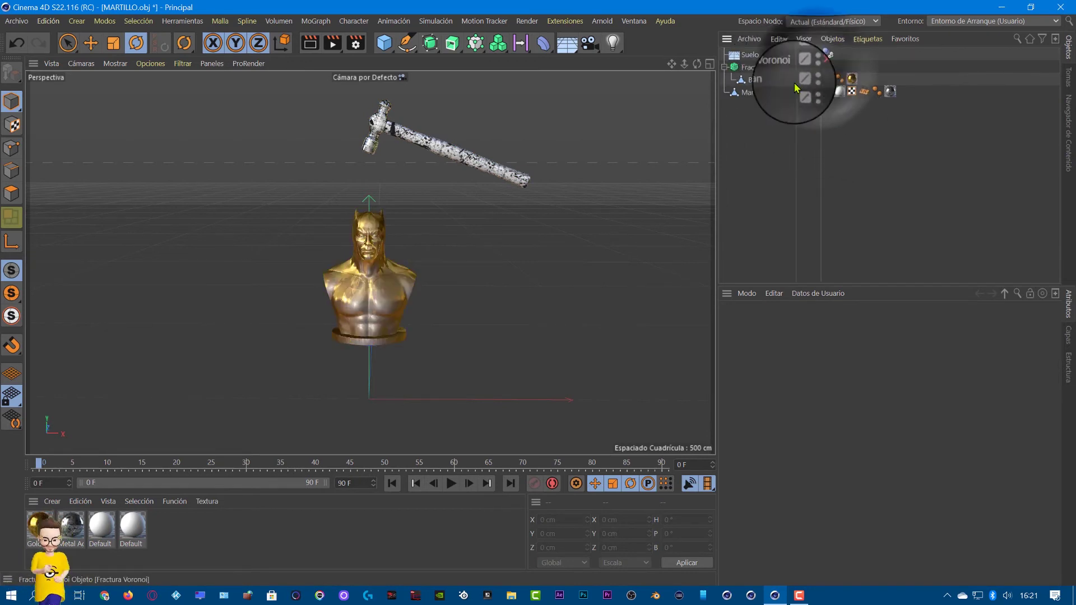
# - Zoom and pan out until the whole bust and the hammer above it are visible
pyautogui.scroll(5, 407, 277)
pyautogui.scroll(2, 407, 277)
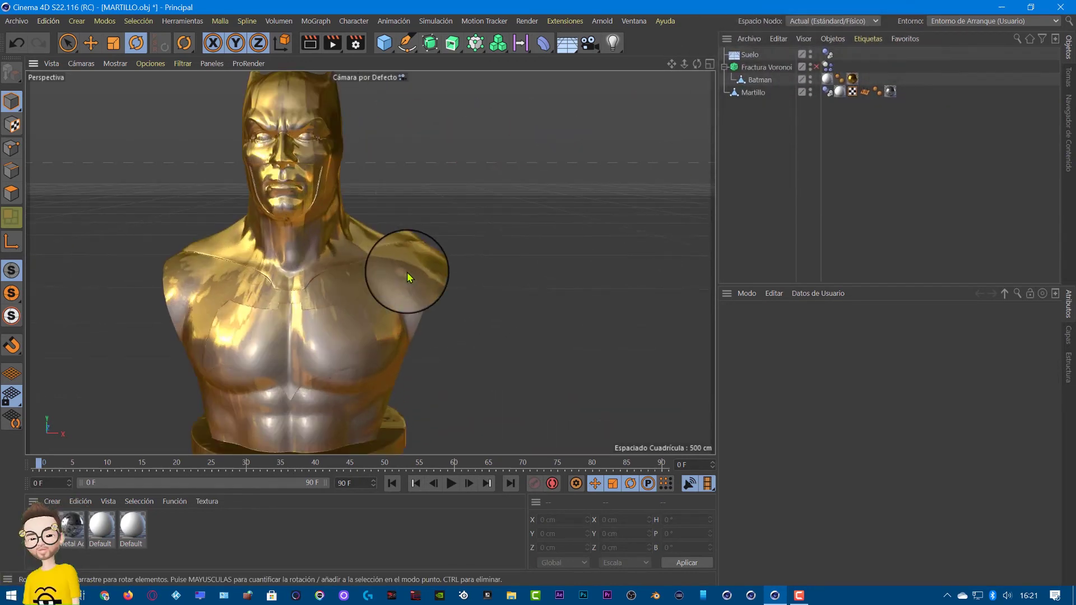
pyautogui.scroll(2, 407, 277)
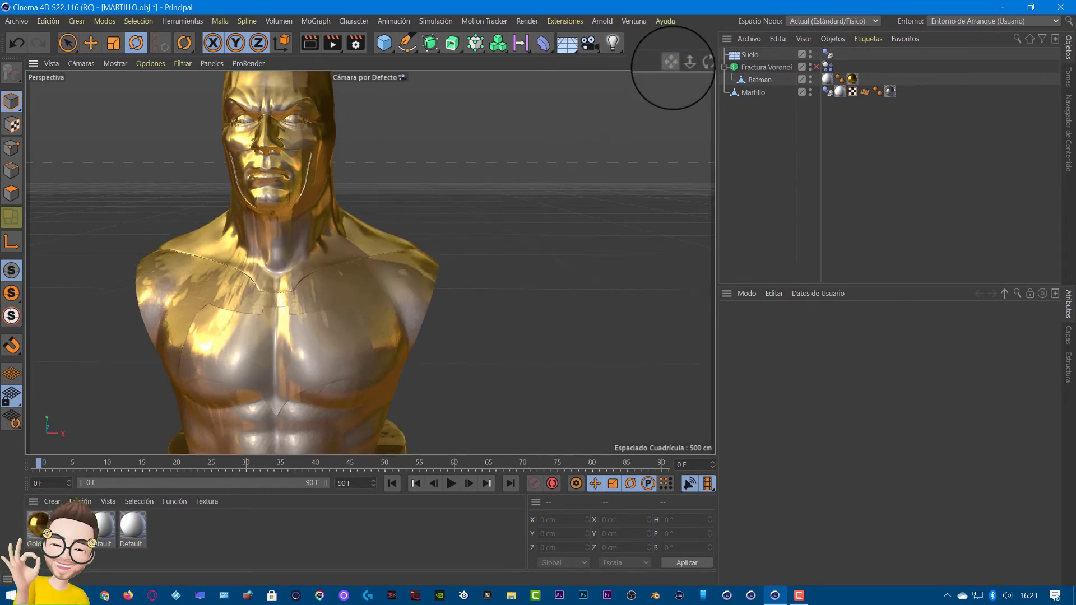
pyautogui.moveTo(671, 63)
pyautogui.mouseDown()
pyautogui.moveTo(691, 144)
pyautogui.moveTo(673, 288)
pyautogui.moveTo(677, 63)
pyautogui.moveTo(559, 295)
pyautogui.moveTo(661, 301)
pyautogui.moveTo(744, 280)
pyautogui.moveTo(687, 308)
pyautogui.moveTo(557, 317)
pyautogui.moveTo(321, 266)
pyautogui.moveTo(546, 280)
pyautogui.mouseUp()
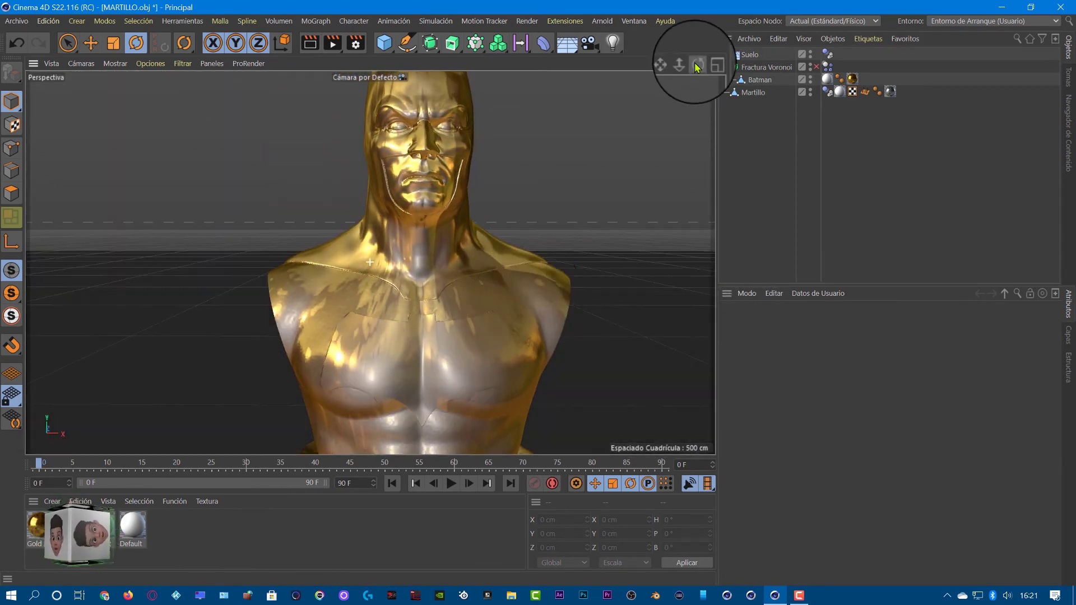
pyautogui.moveTo(685, 69)
pyautogui.mouseDown()
pyautogui.moveTo(548, 385)
pyautogui.moveTo(547, 456)
pyautogui.moveTo(563, 473)
pyautogui.mouseUp()
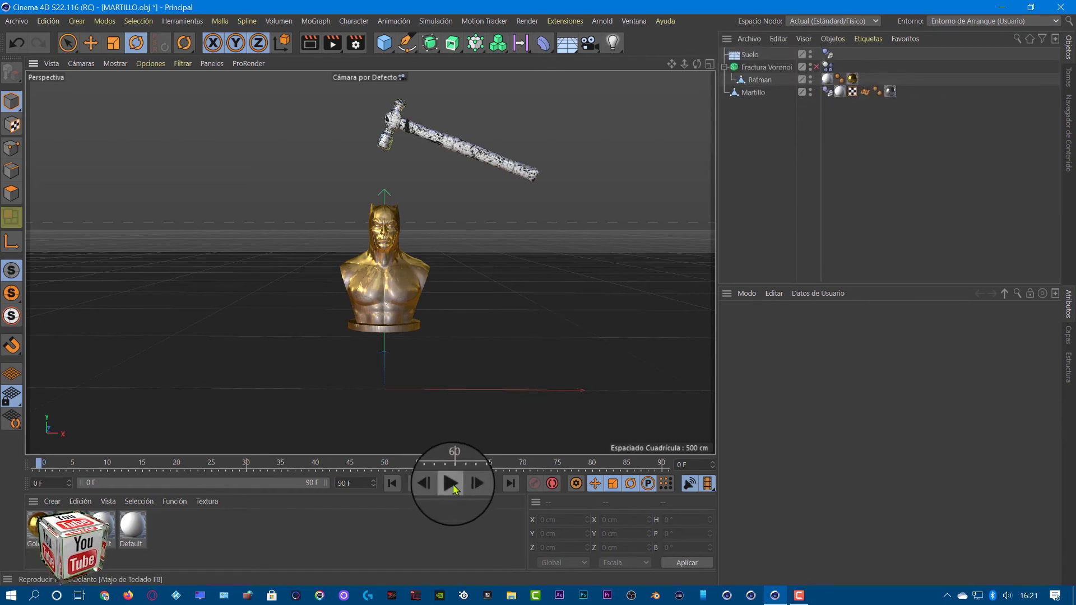
# - Play and stop the animation, then return to frame 0
pyautogui.click(452, 485)
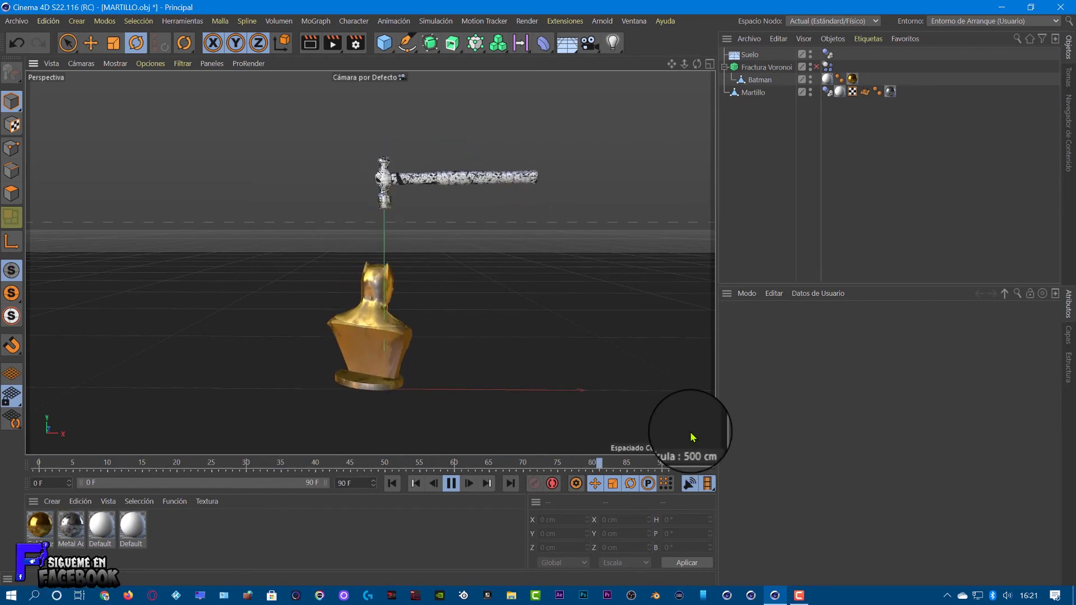
pyautogui.click(457, 488)
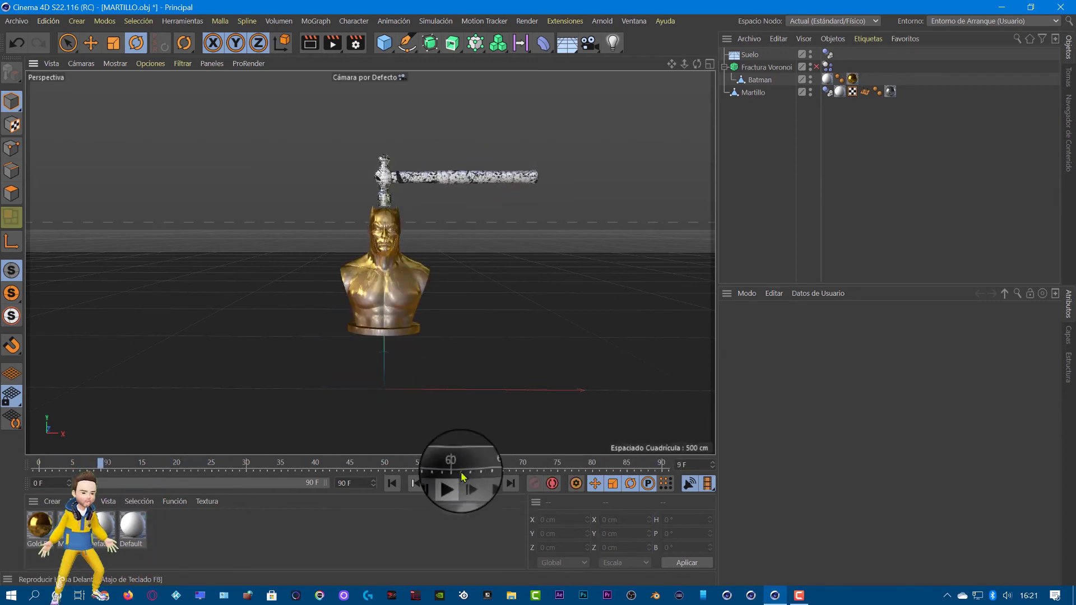
pyautogui.click(395, 485)
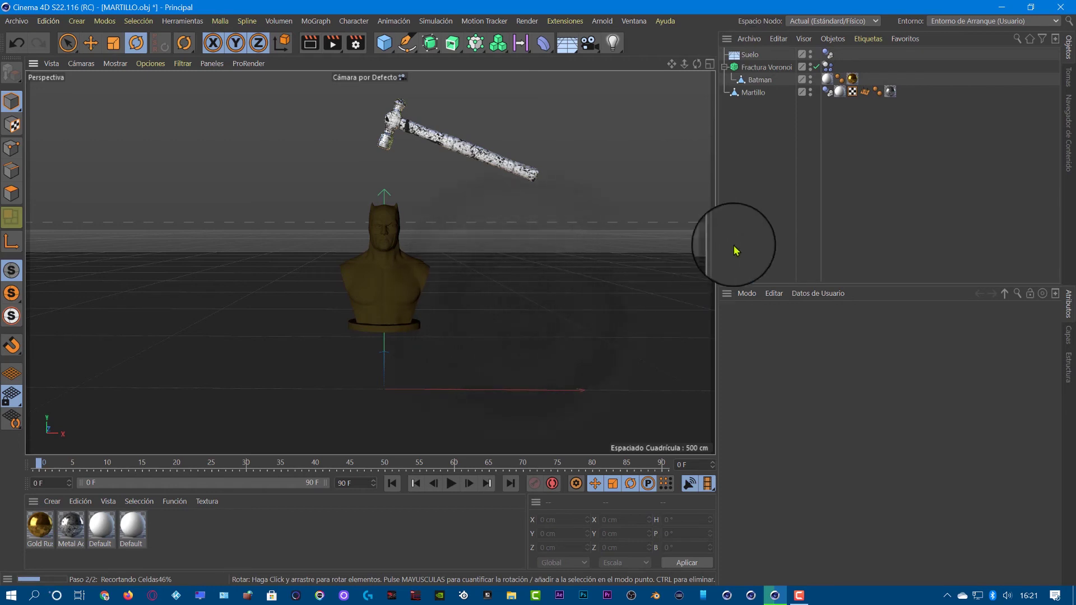
# - Select the Suelo floor, play until the bust shatters, then rewind to frame 0
pyautogui.click(693, 261)
pyautogui.click(450, 482)
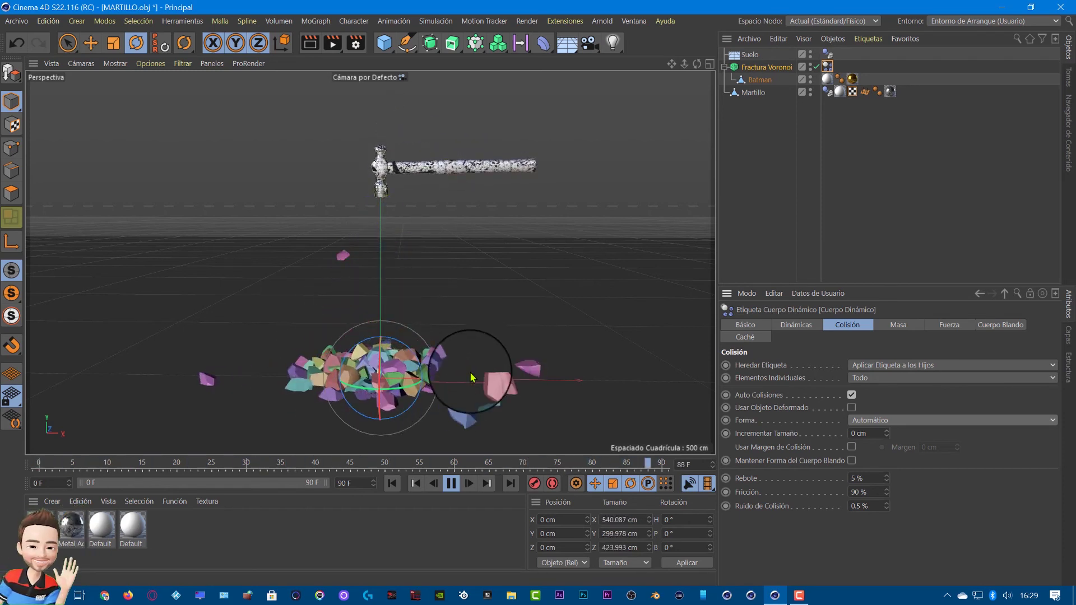
pyautogui.click(451, 485)
pyautogui.click(391, 485)
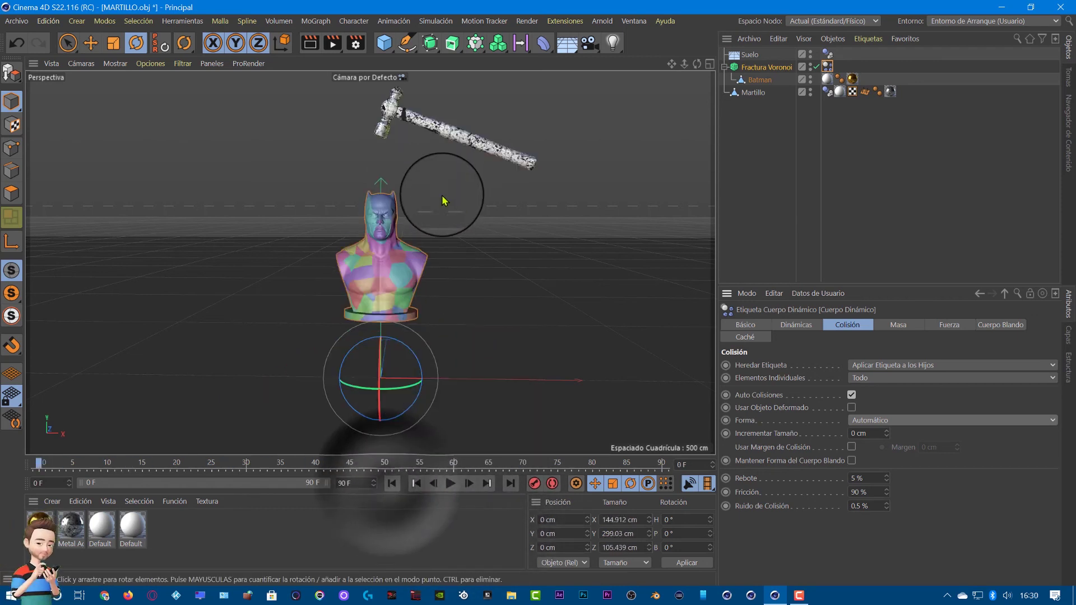
# - Set the render antialiasing to Mejorado
pyautogui.click(355, 51)
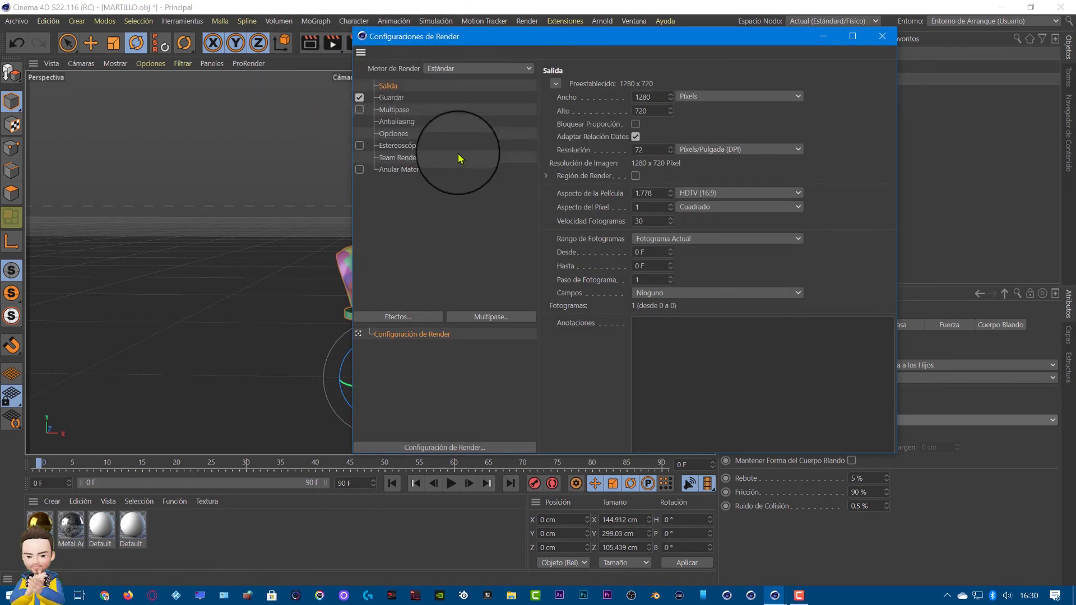
pyautogui.click(393, 127)
pyautogui.click(688, 83)
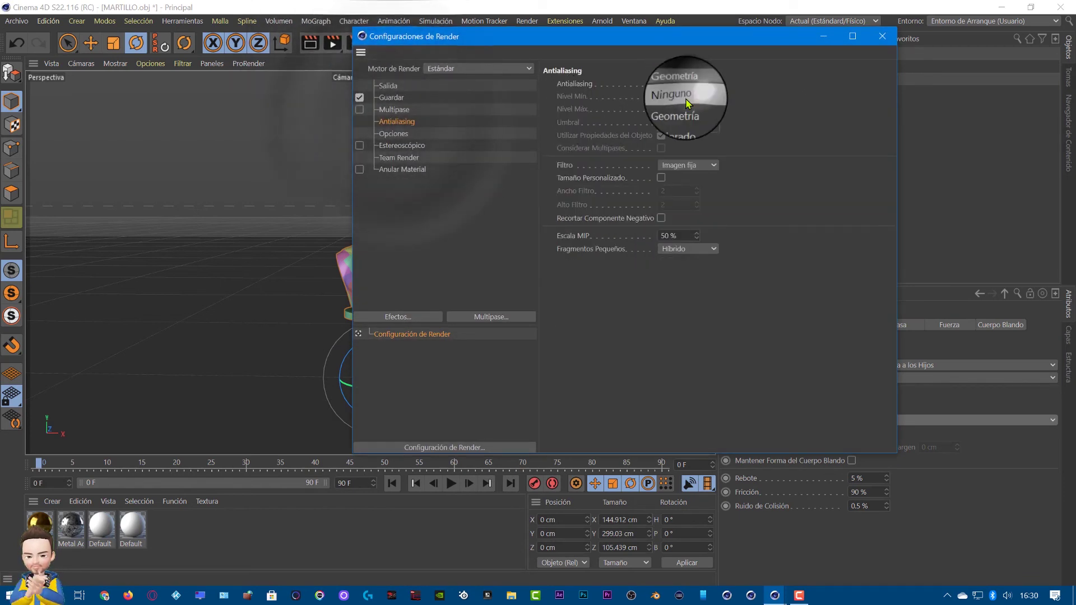
pyautogui.click(686, 121)
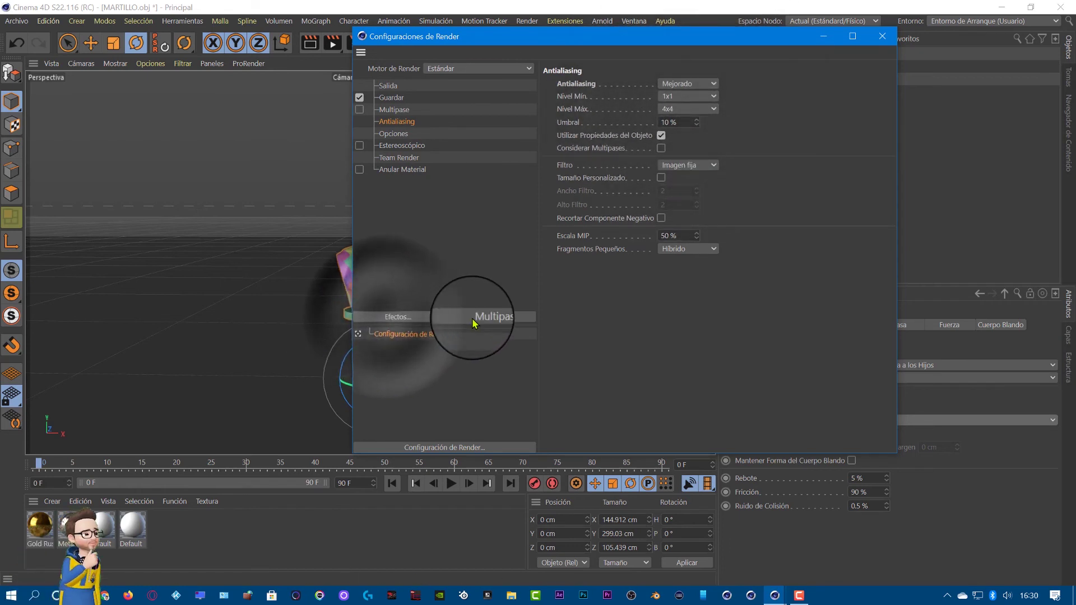
# - Add Iluminación Global and Oclusión Ambiental render effects and close Render Settings
pyautogui.click(440, 316)
pyautogui.click(486, 414)
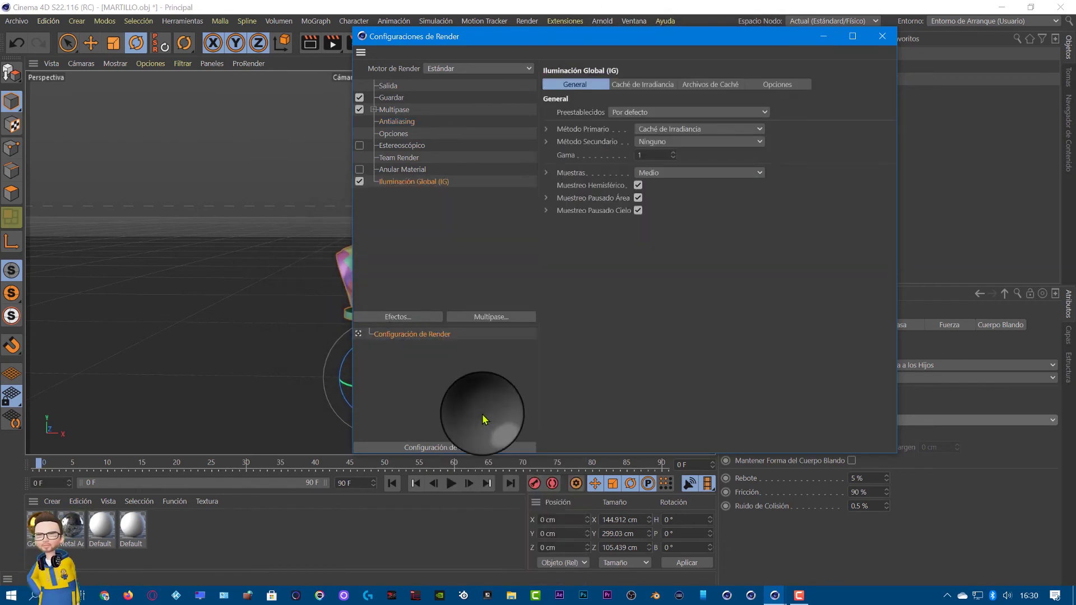
pyautogui.click(395, 315)
pyautogui.click(474, 486)
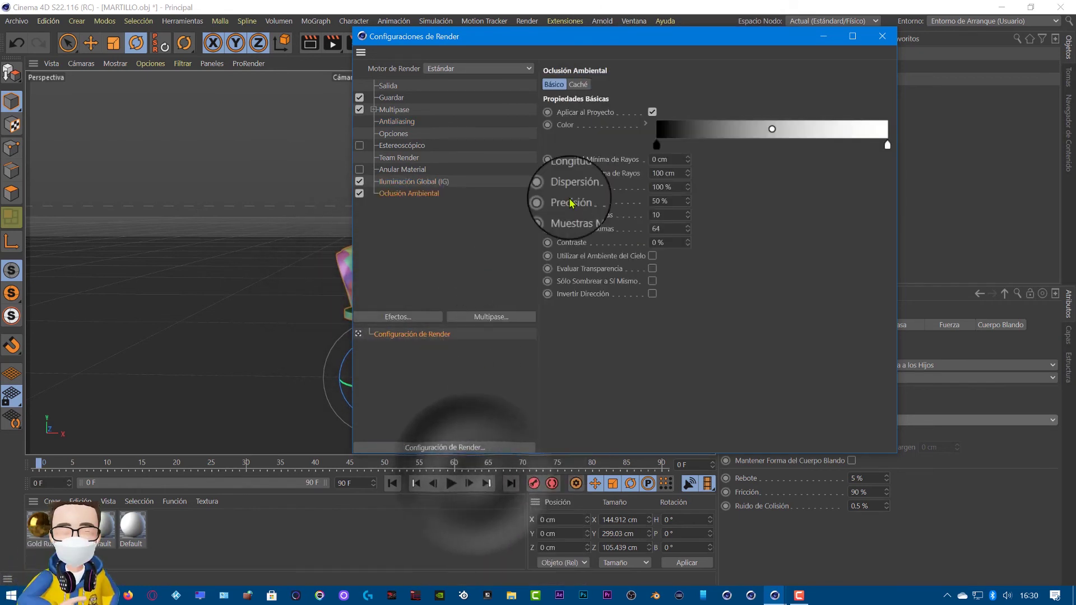
pyautogui.click(880, 37)
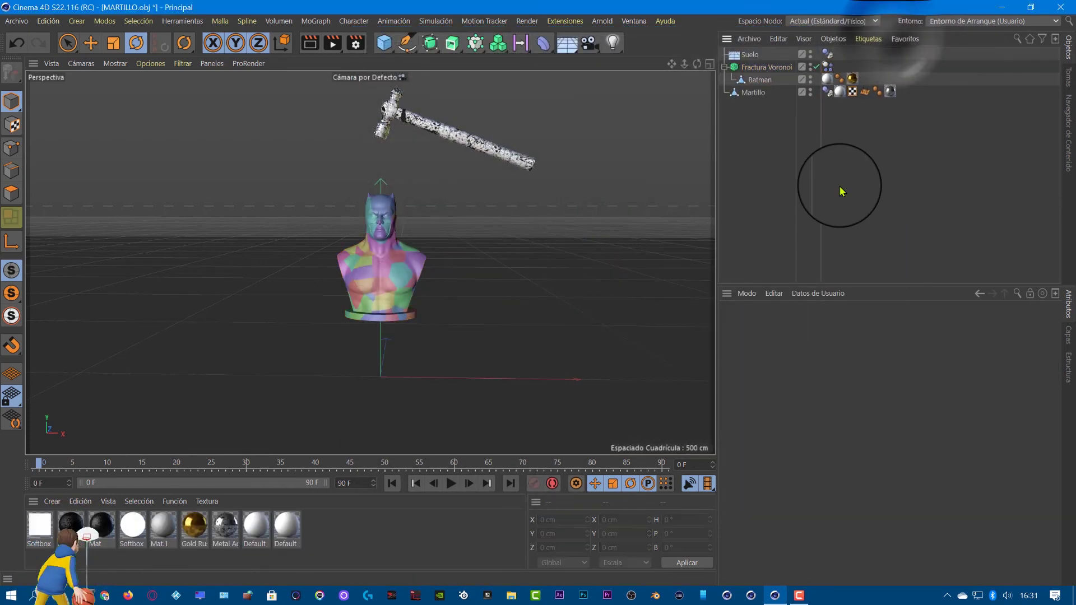
# - Merge the studio floor-and-lighting .c4d file into the scene, dismissing the COFFEE warning
pyautogui.click(17, 21)
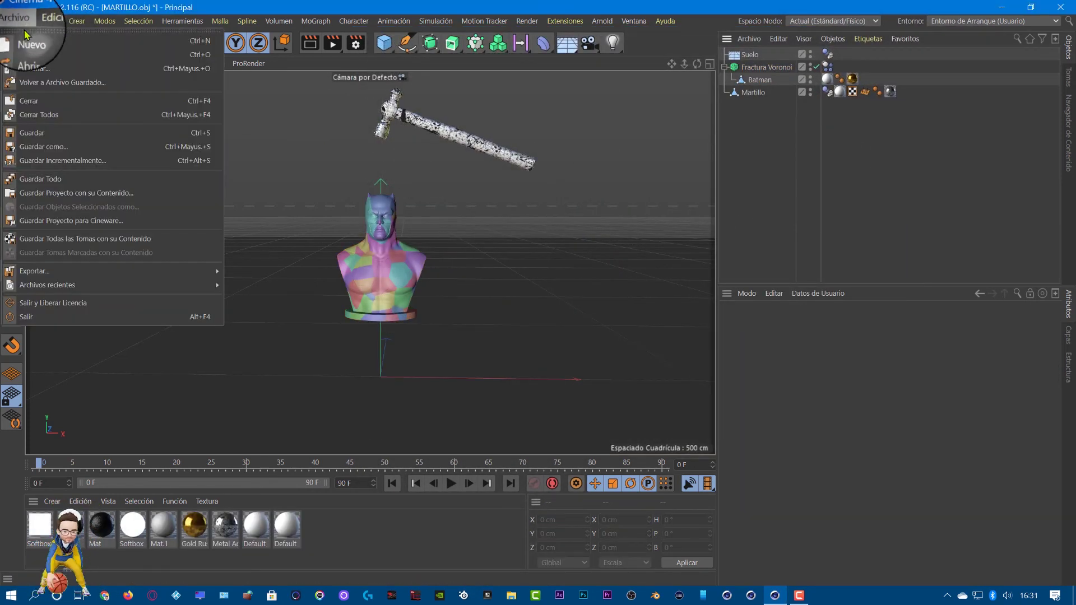
pyautogui.click(32, 70)
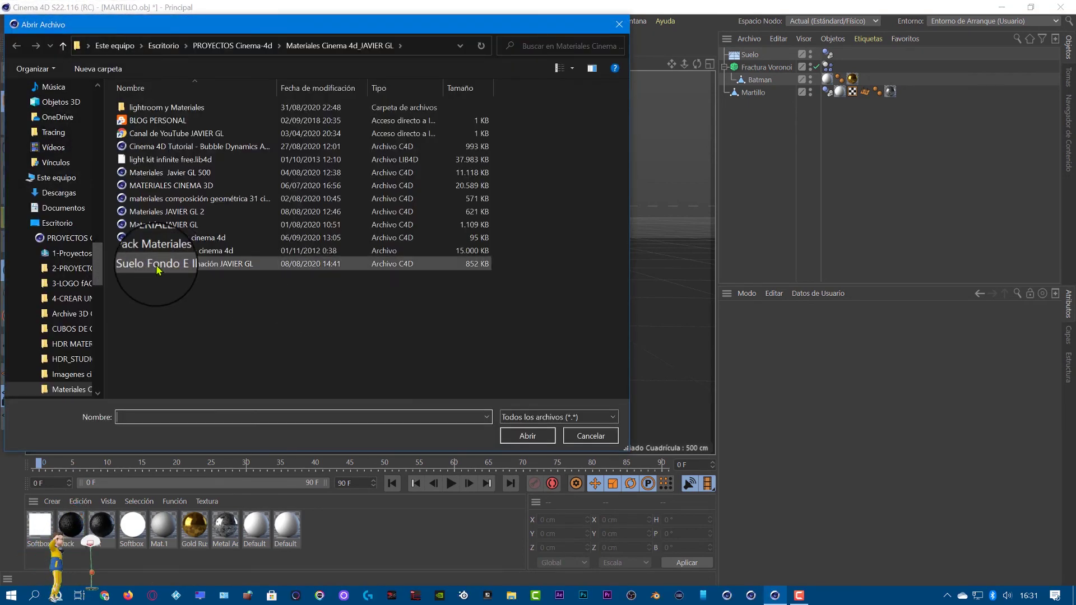
pyautogui.click(226, 269)
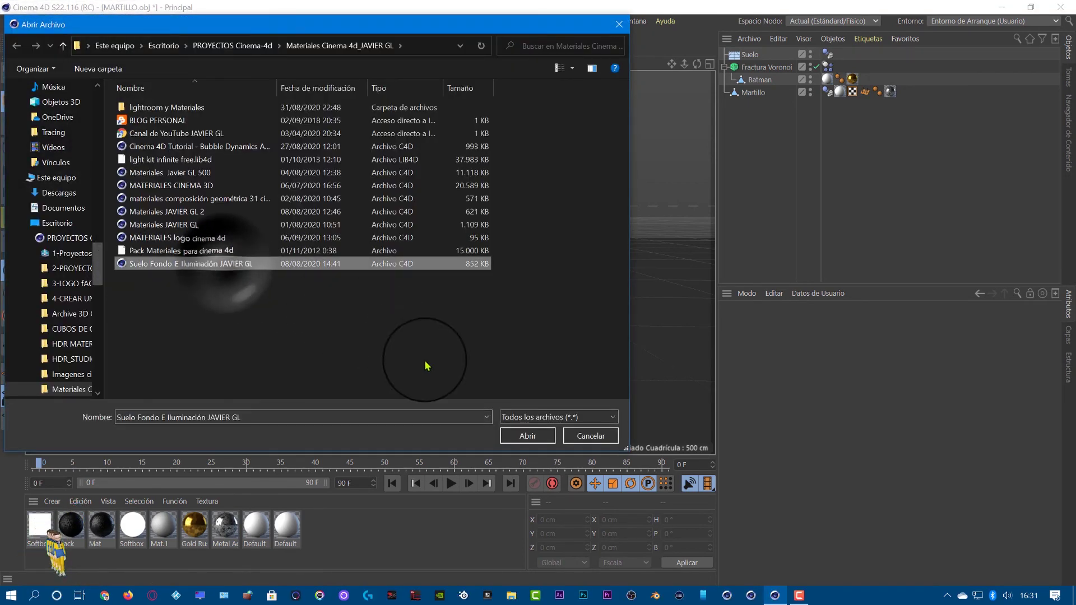
pyautogui.click(528, 441)
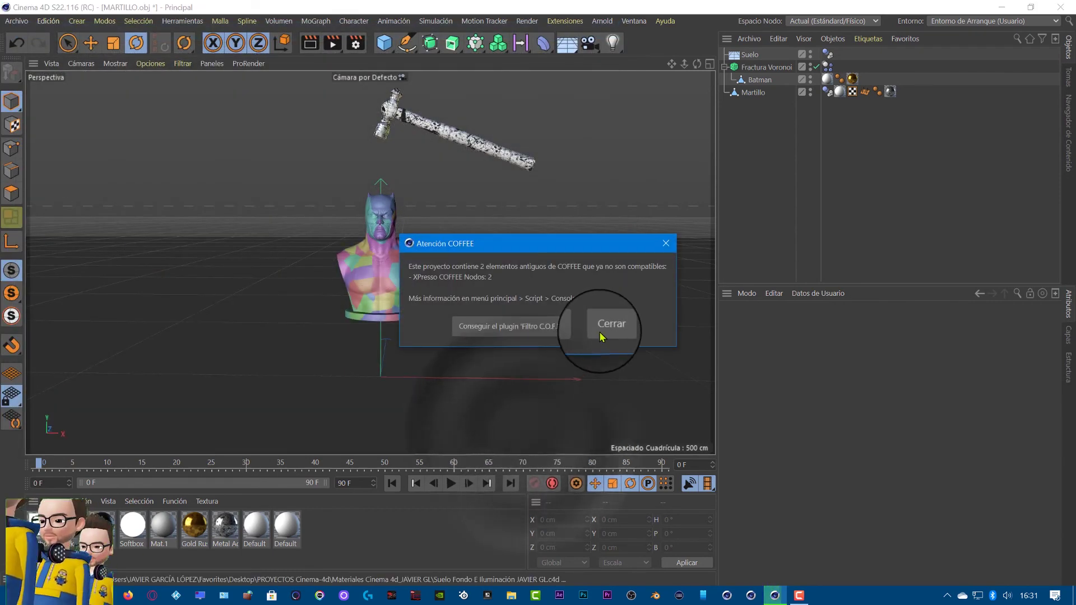
pyautogui.click(601, 331)
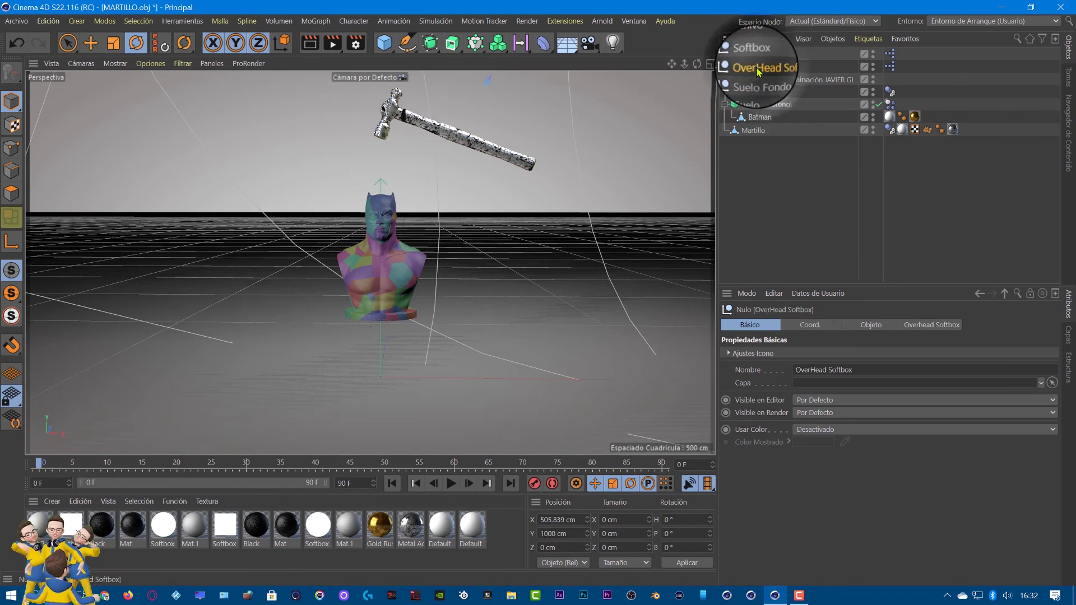
# - Set Softbox brightness to 121% with multiplier 2, then preview an interactive render
pyautogui.click(751, 55)
pyautogui.click(807, 326)
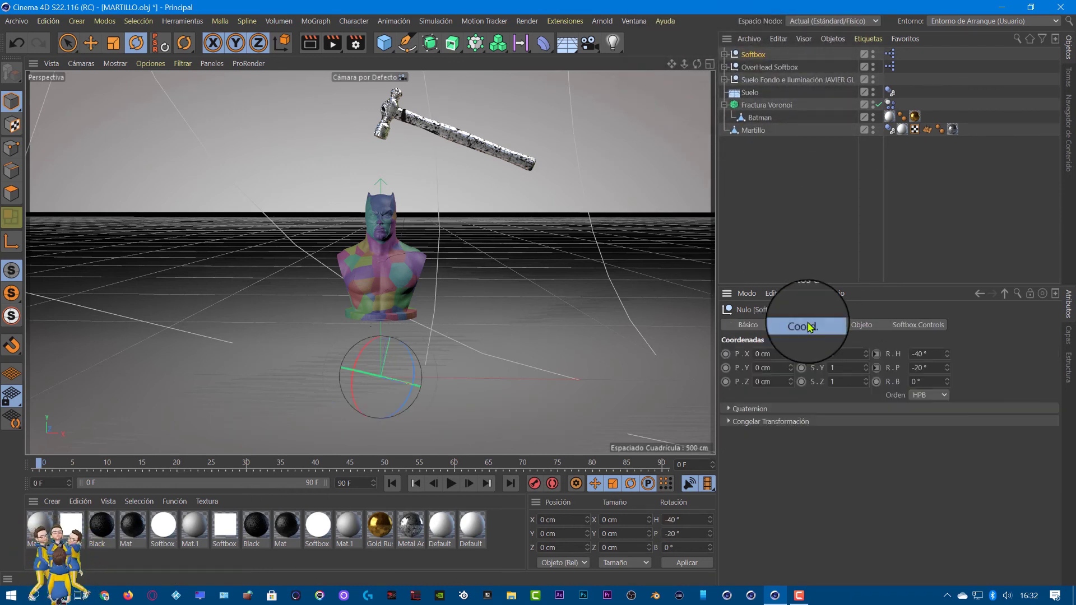
pyautogui.click(861, 325)
pyautogui.click(918, 325)
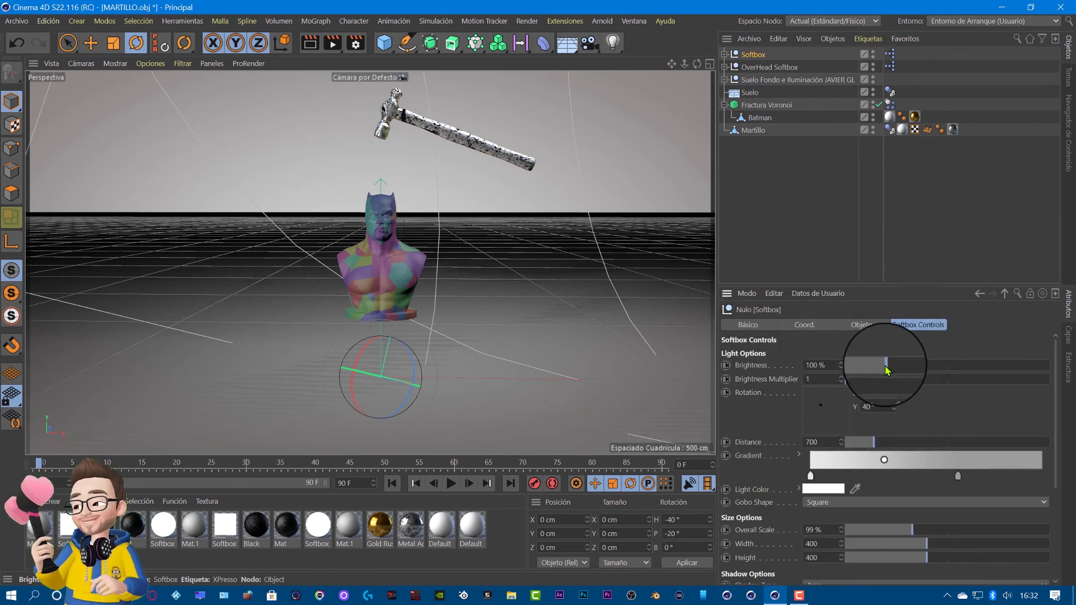
pyautogui.moveTo(887, 365); pyautogui.dragTo(898, 370)
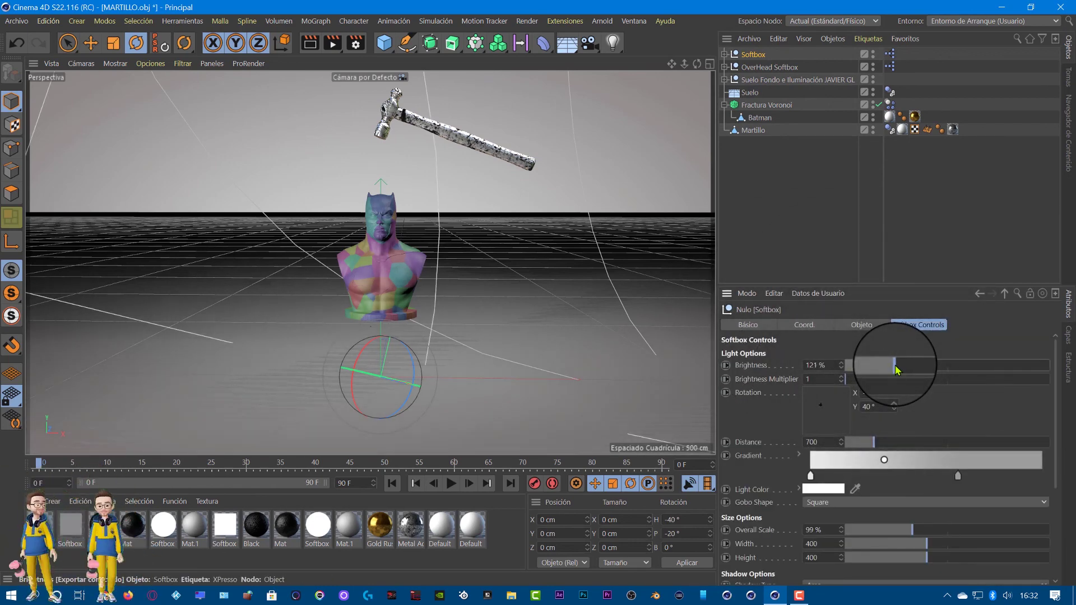
pyautogui.click(841, 377)
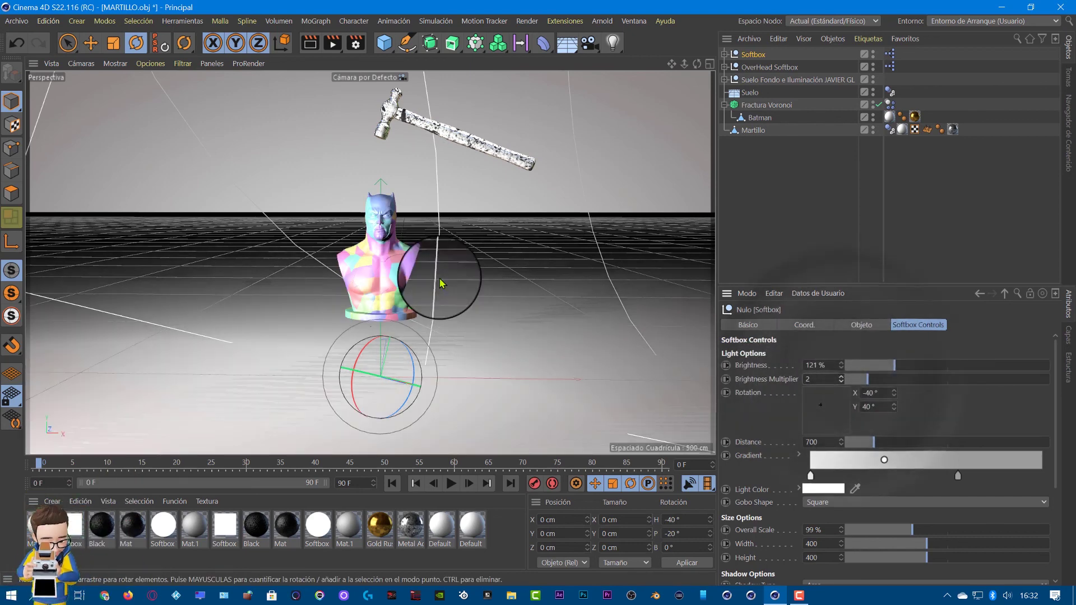
pyautogui.click(311, 50)
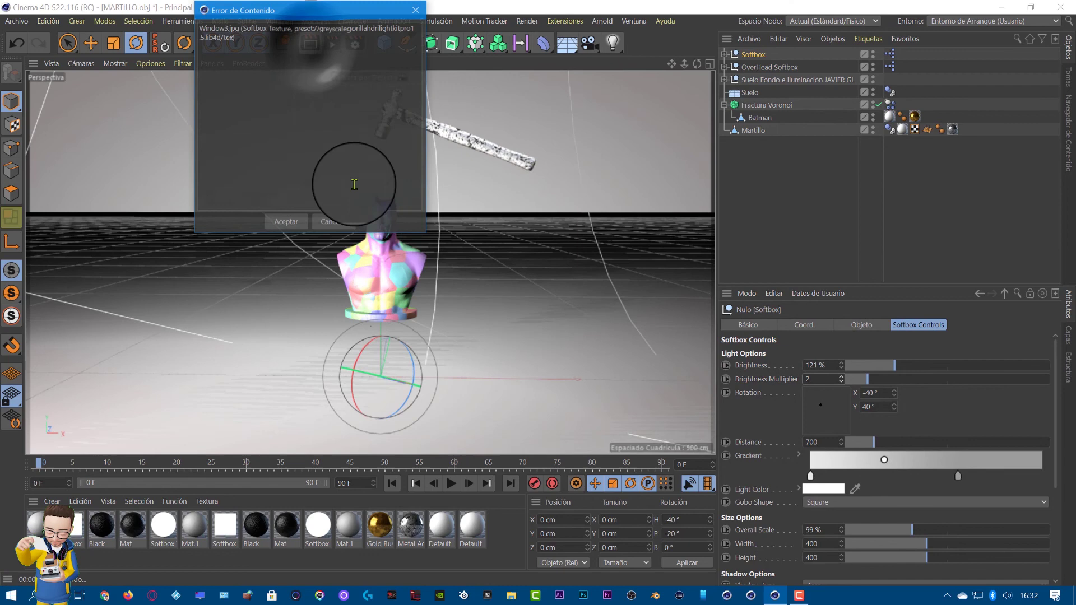
pyautogui.click(296, 225)
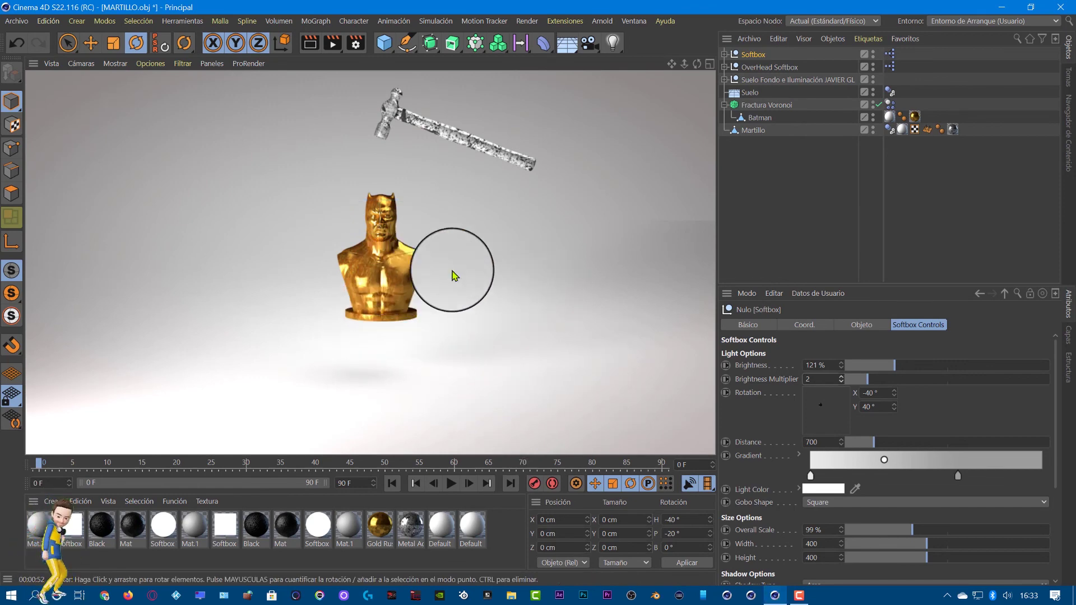
# - Leave the interactive render and play the hammer-drop animation
pyautogui.click(500, 287)
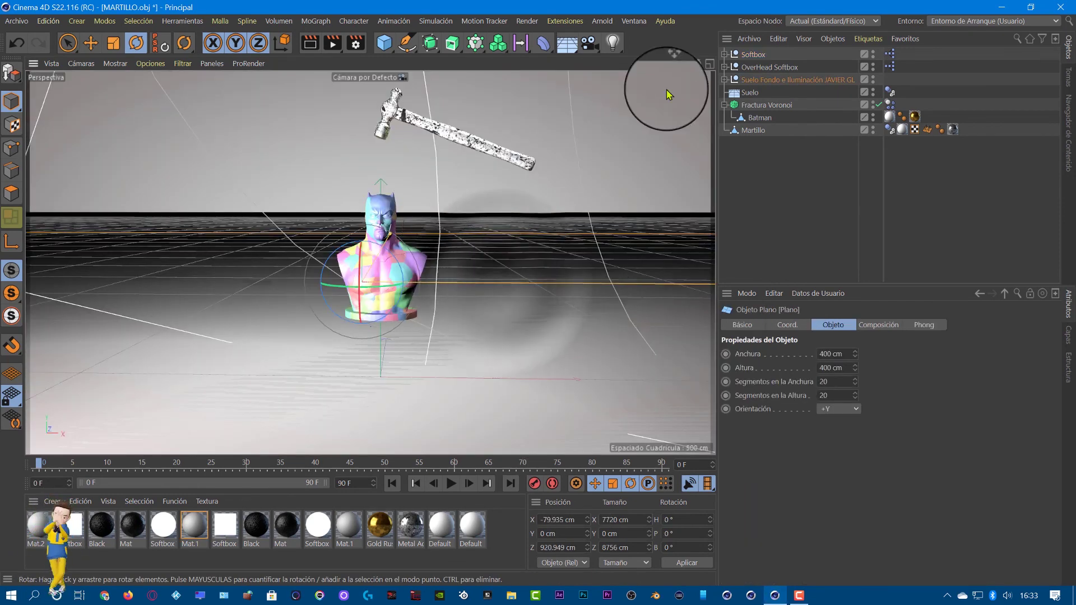
pyautogui.click(452, 483)
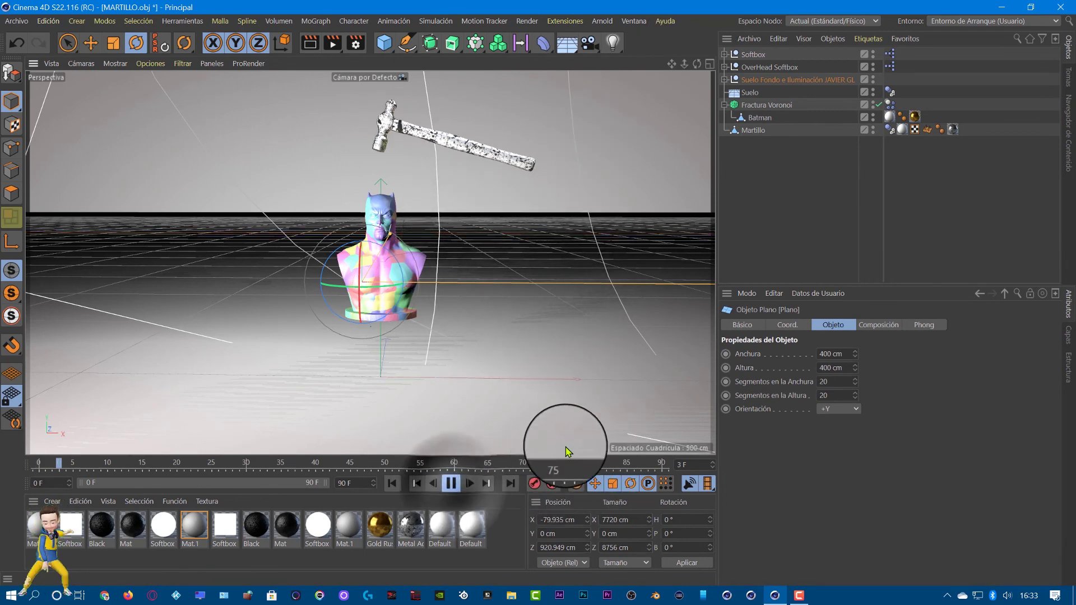